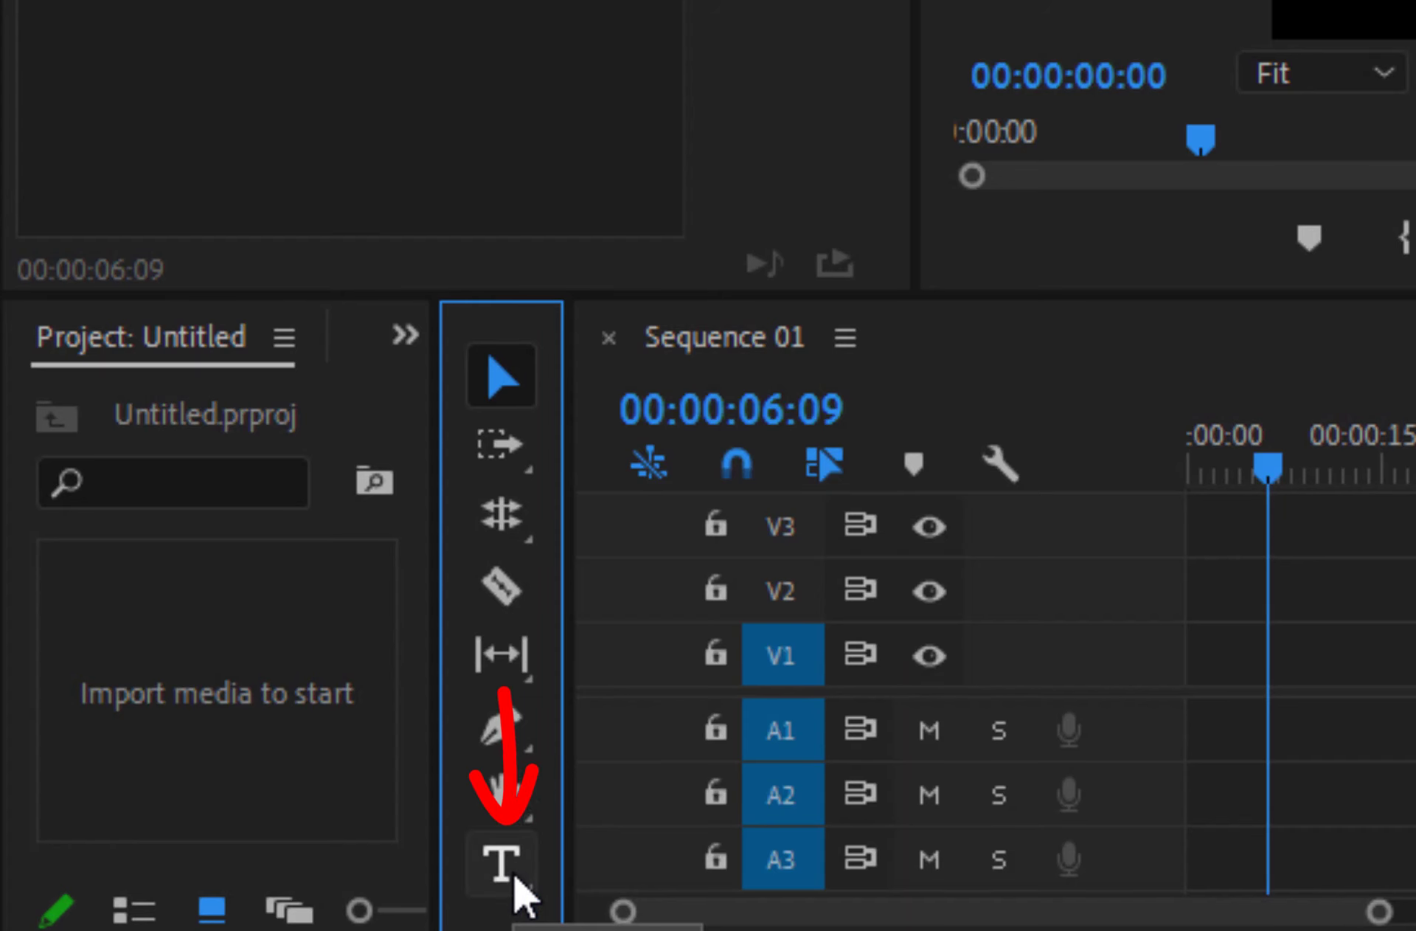
Select the Type Tool in the Tools panel
click(513, 874)
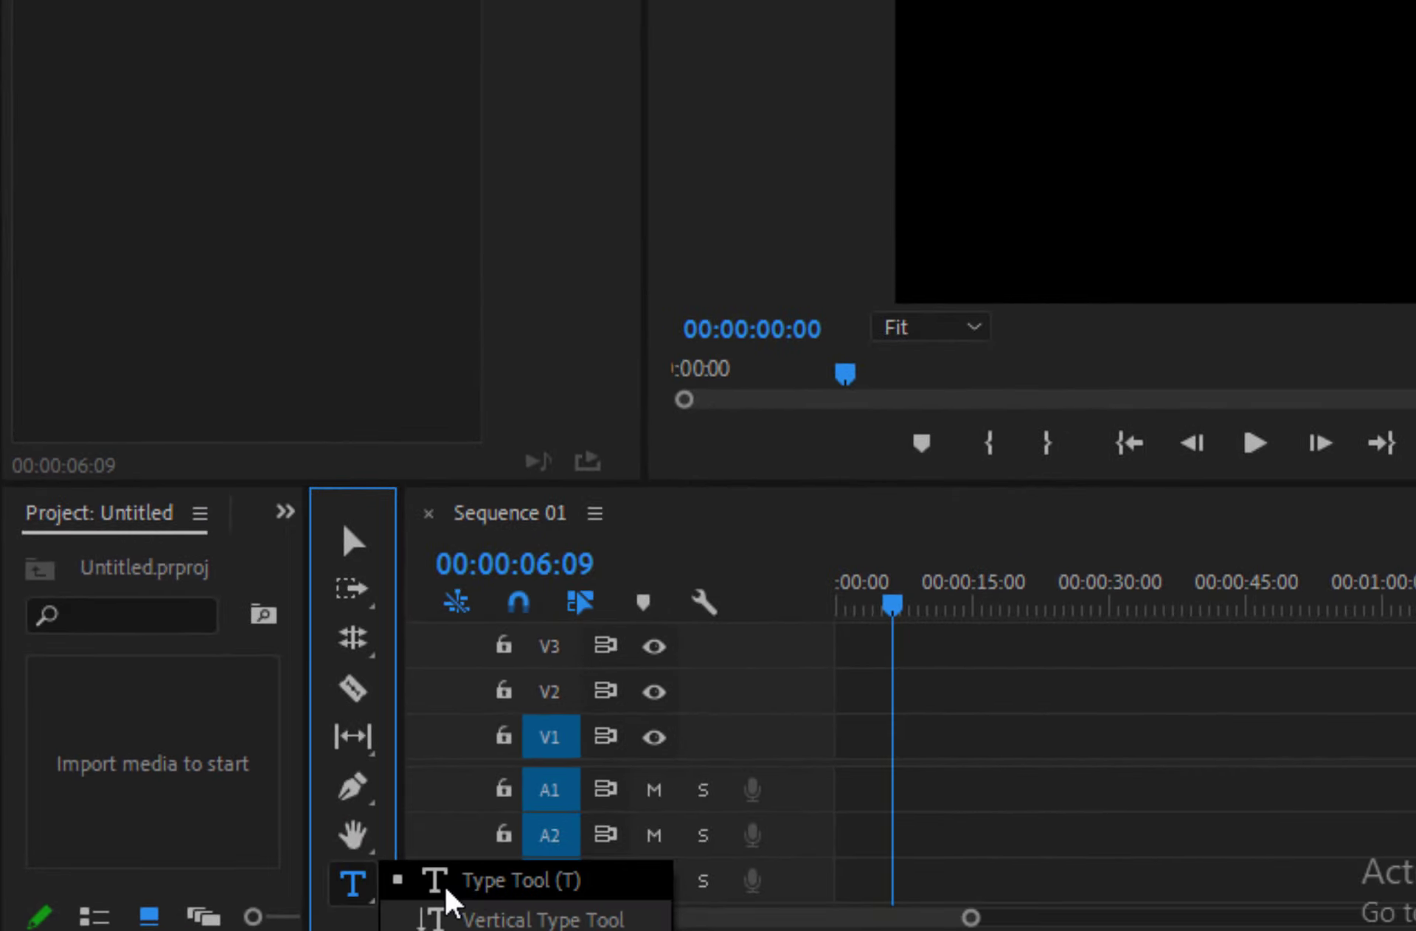
Type the two-line title 'Mohamed Ashour' / 'Graphic Designer' on the frame, fix the typo, and scale it up
click(685, 874)
click(1128, 92)
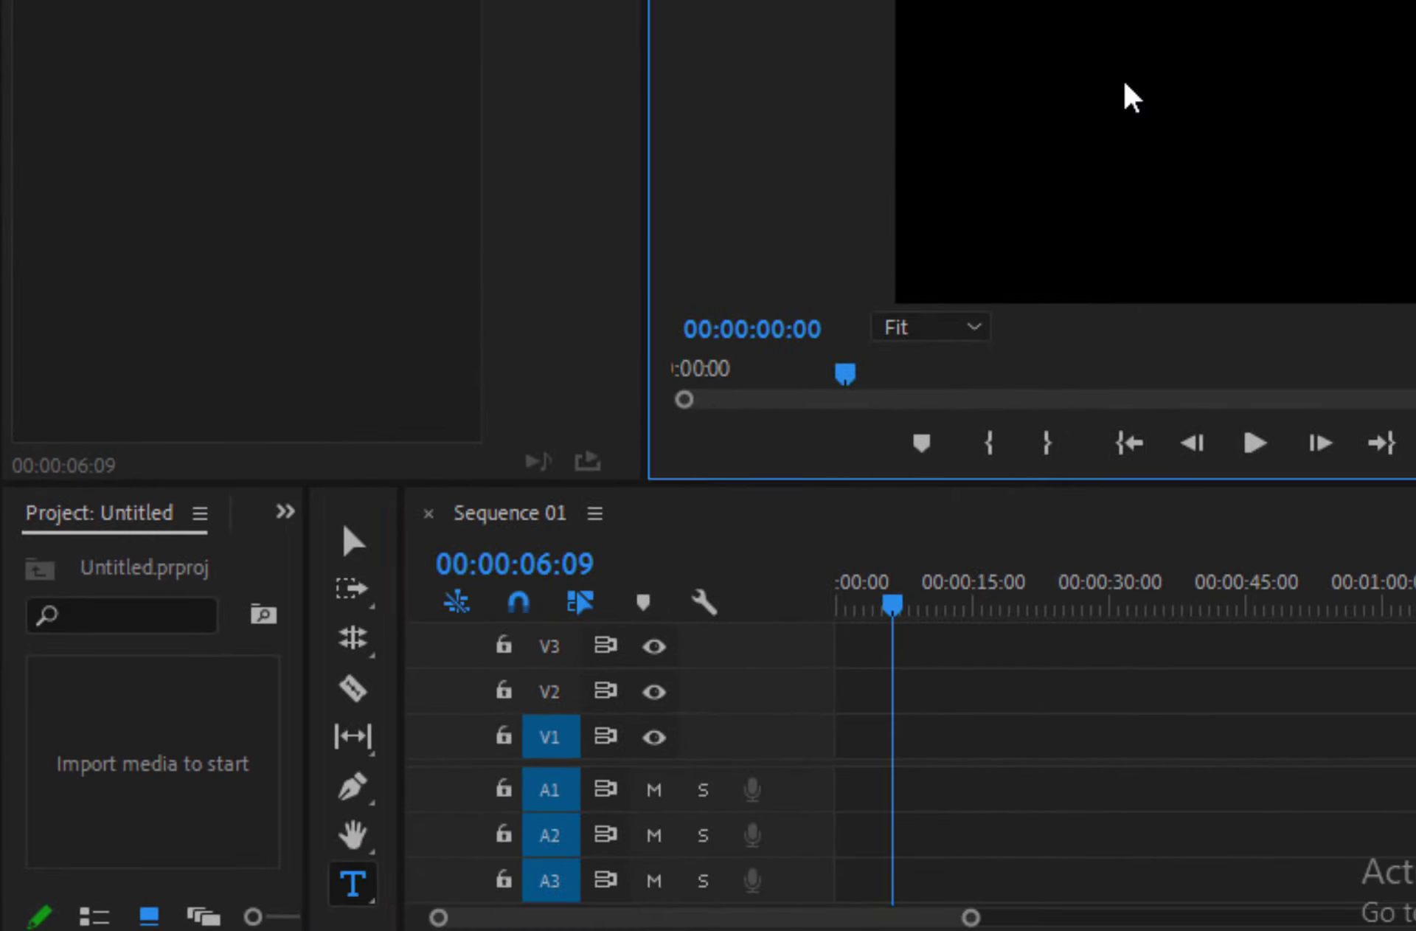
text(Mohamed Ashour)
key(Return)
text(Graghic Designer)
click(1199, 140)
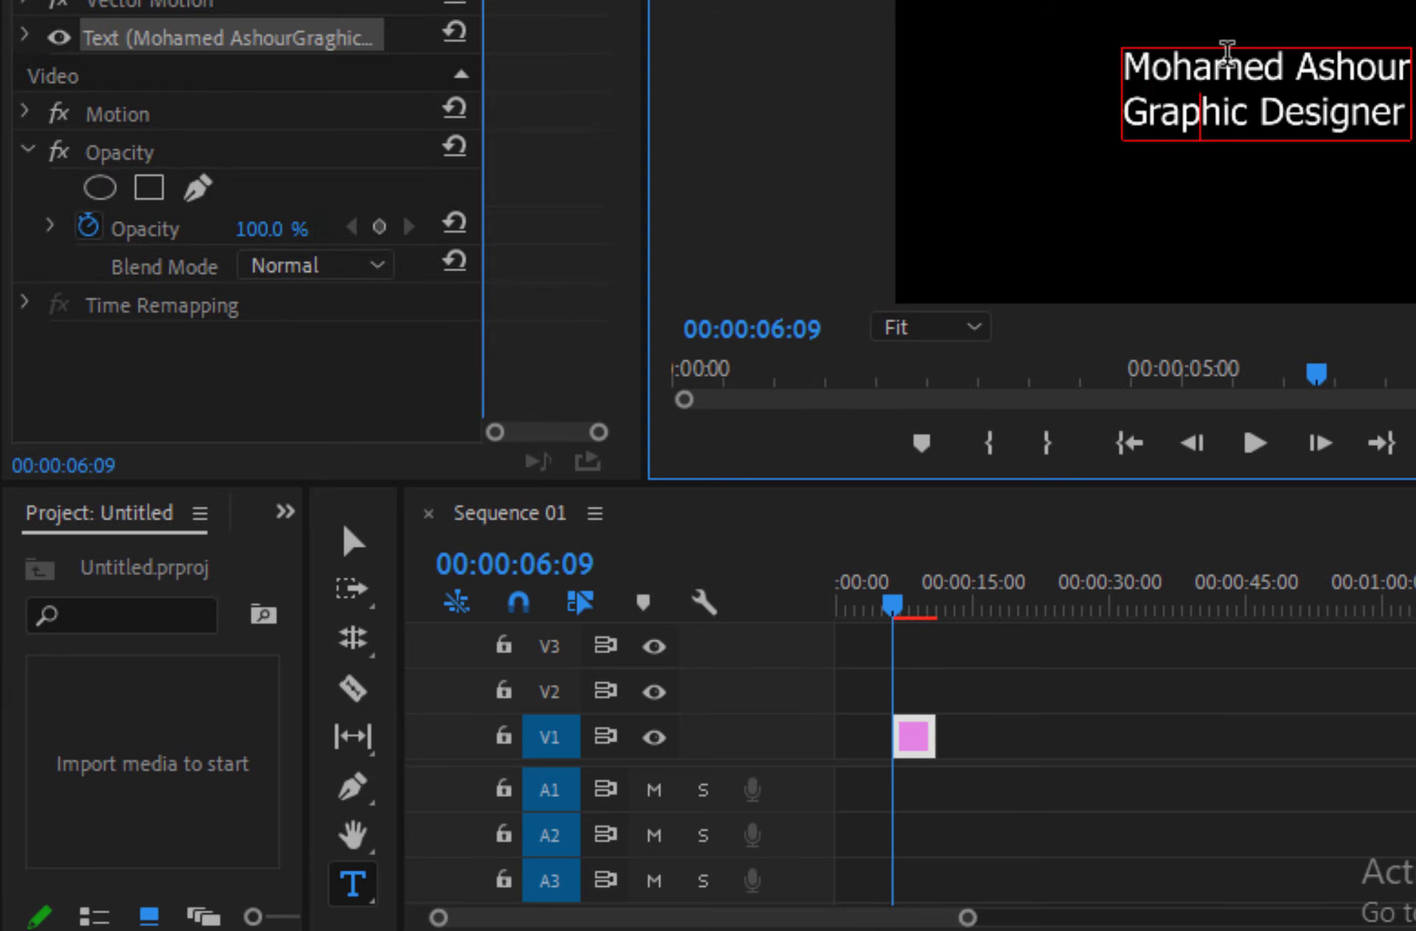
click(348, 544)
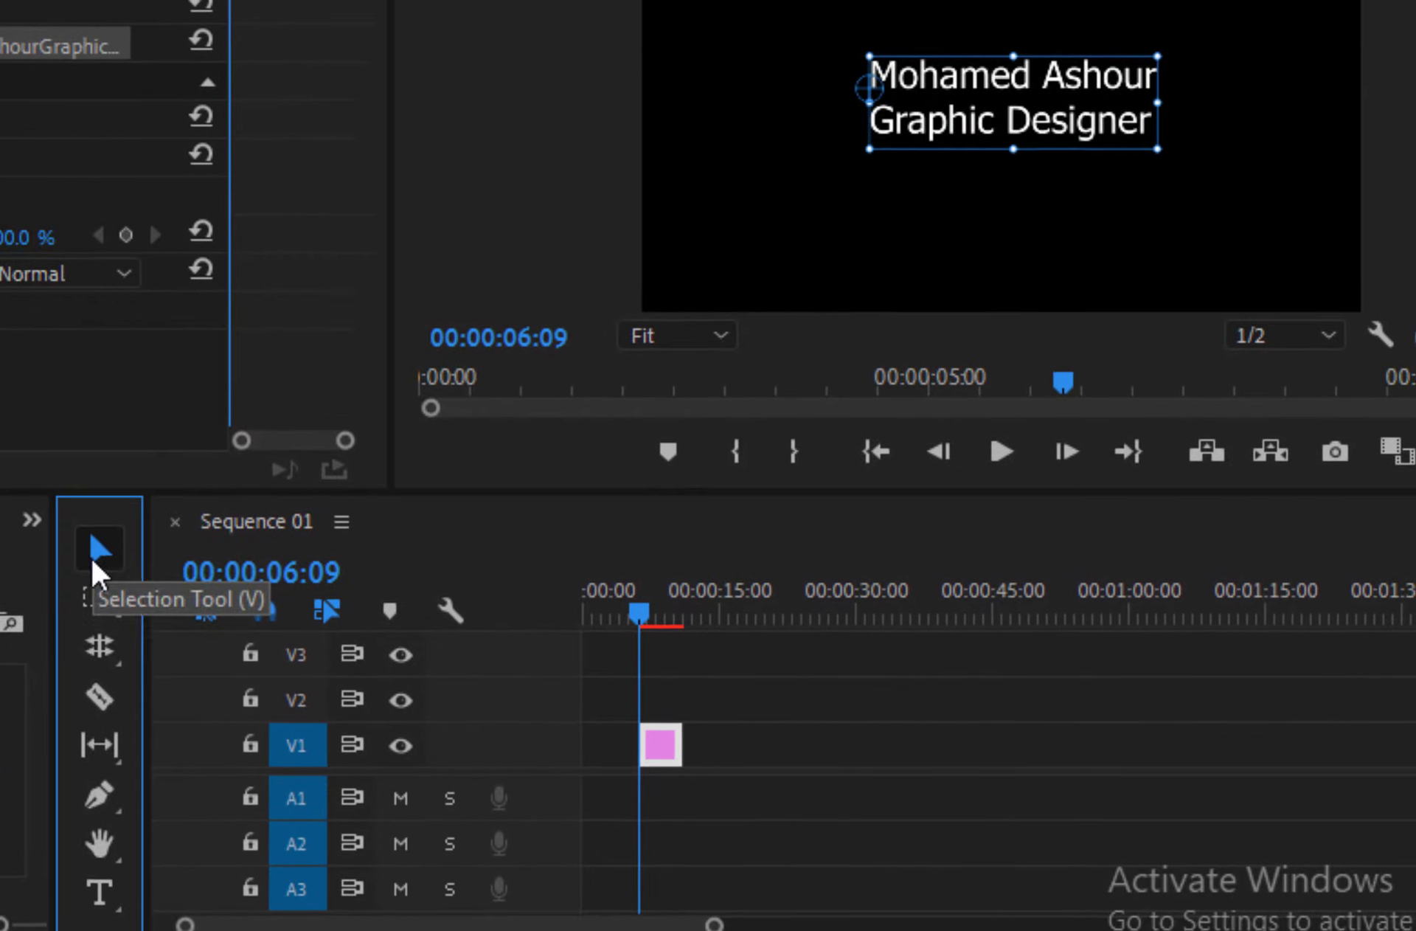
mouse_move(1157, 56)
mouse_down()
mouse_move(1241, 1)
mouse_move(1141, 104)
mouse_up()
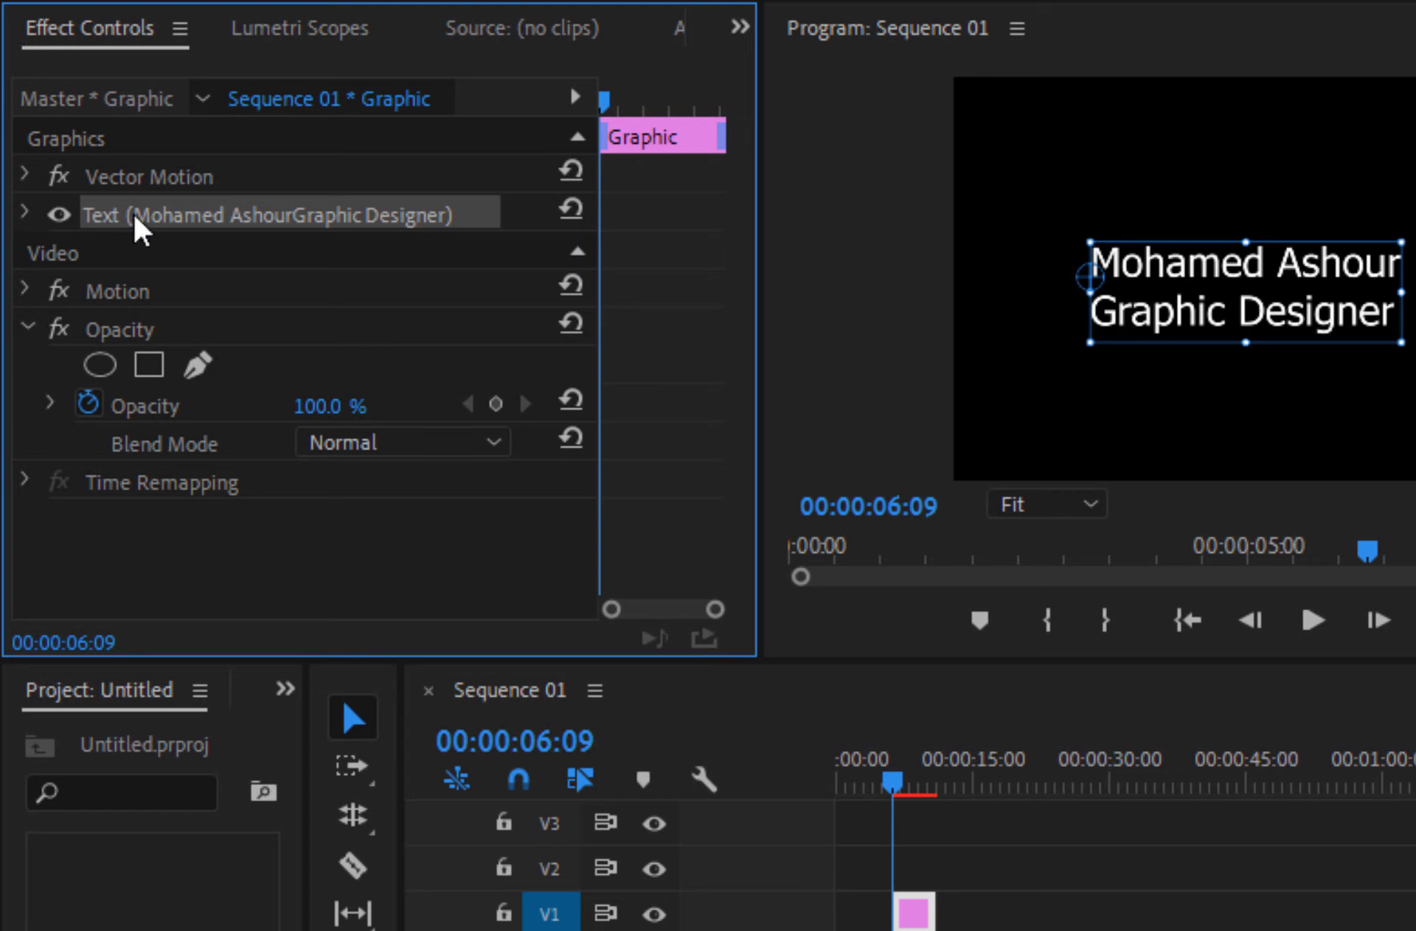
Set all the title text to Tw Cen MT Condensed Extra Bold in Effect Controls
click(24, 213)
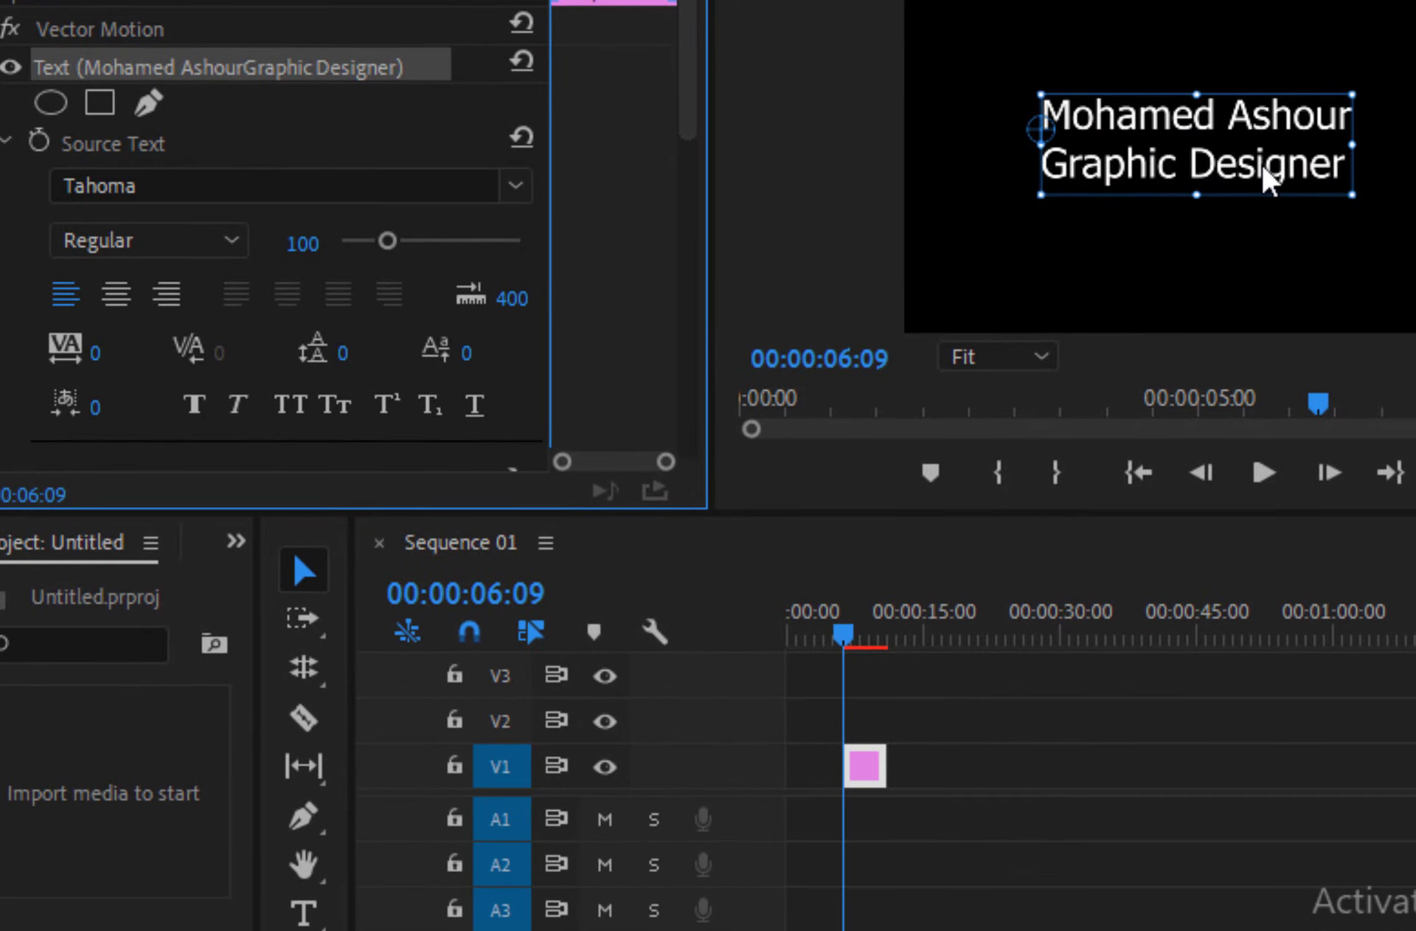
click(303, 912)
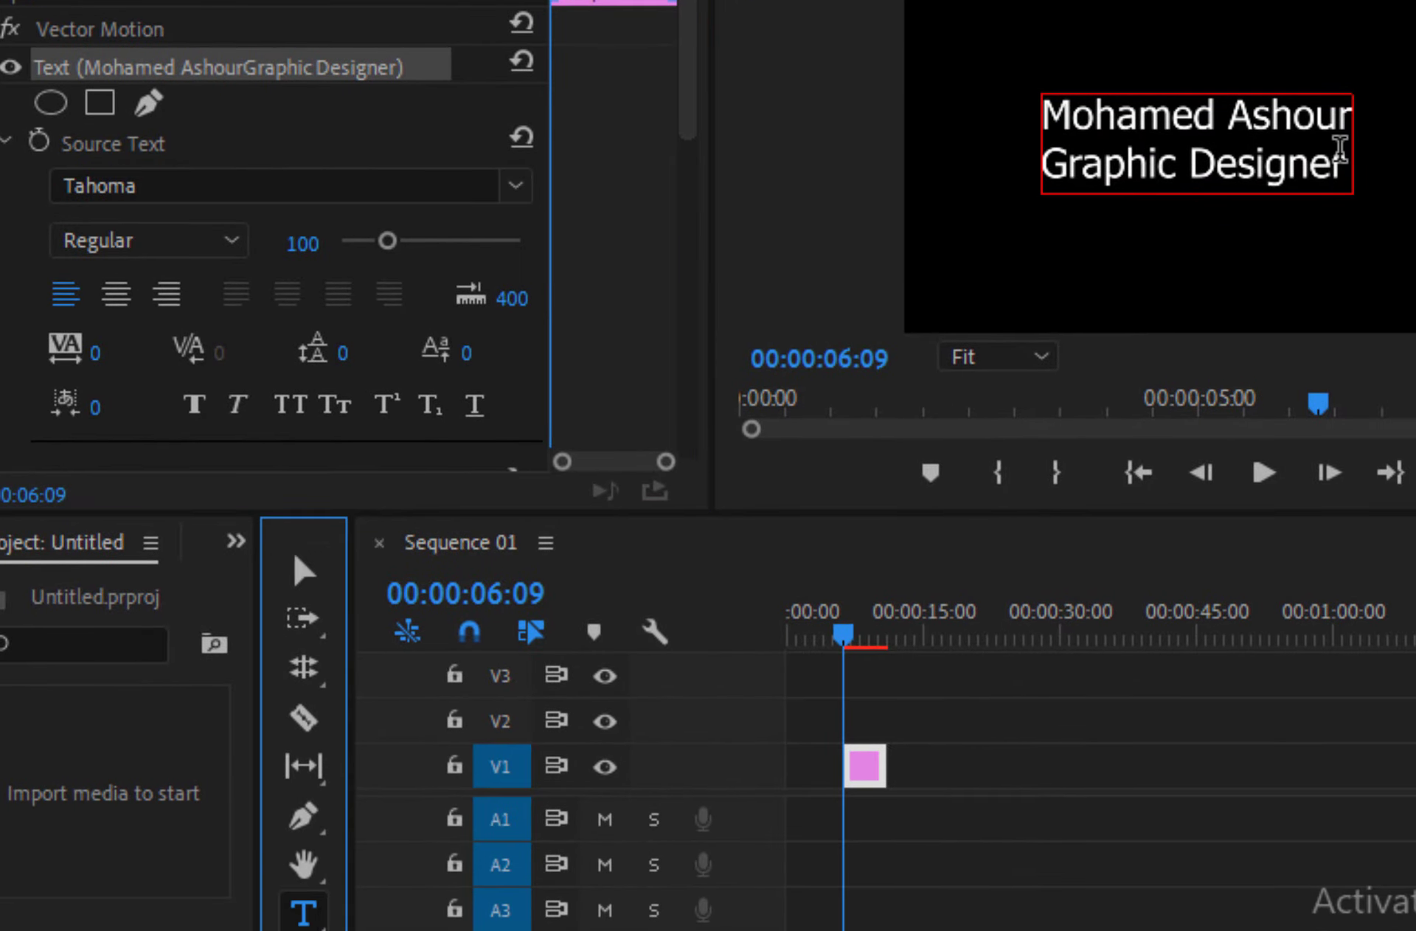
drag(1340, 158, 1043, 110)
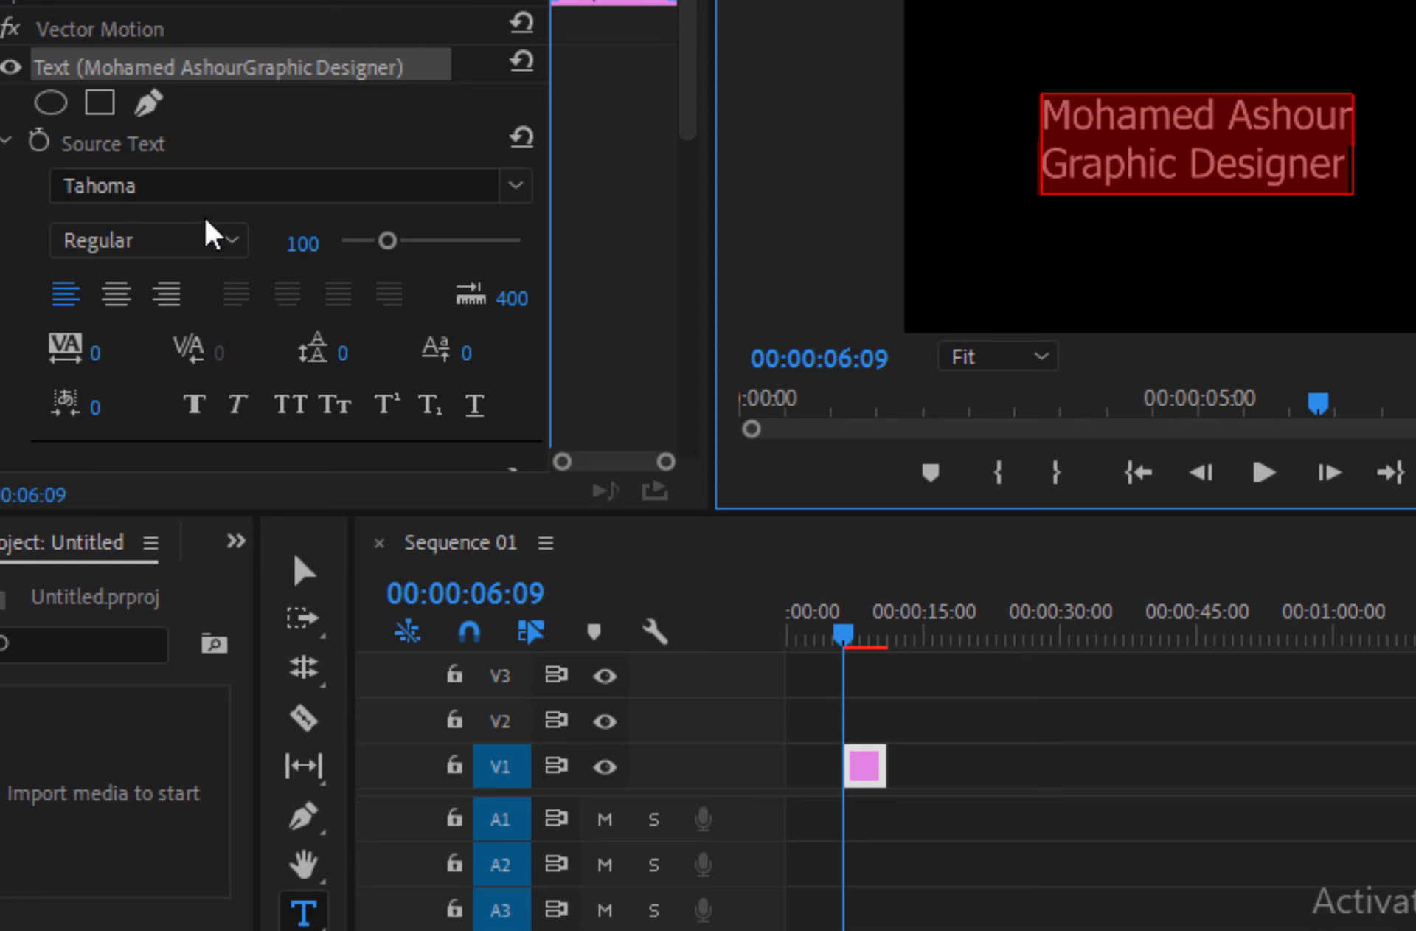
click(193, 185)
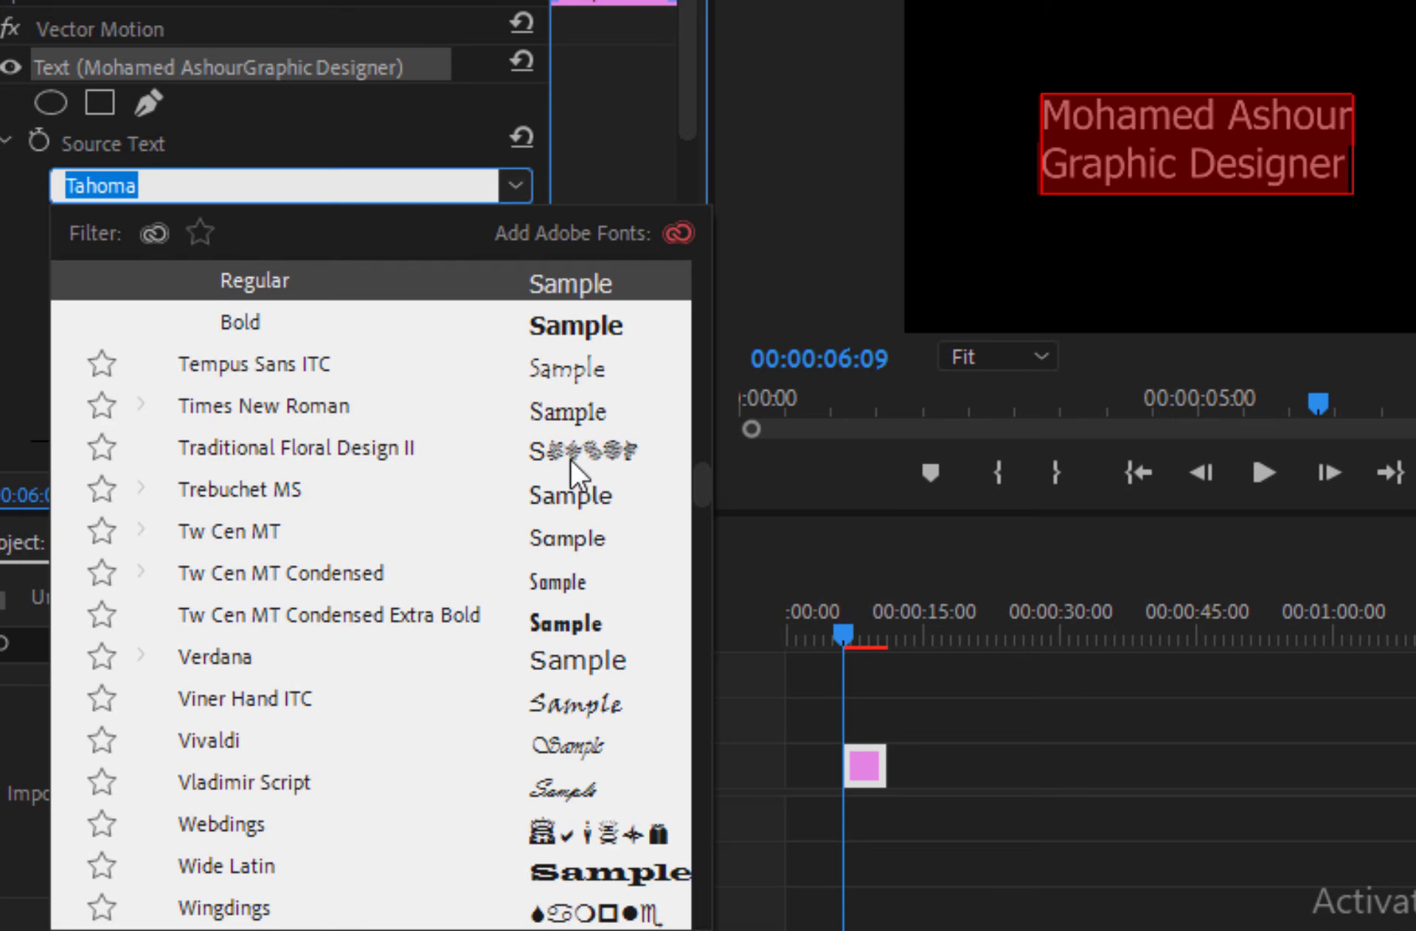
click(568, 621)
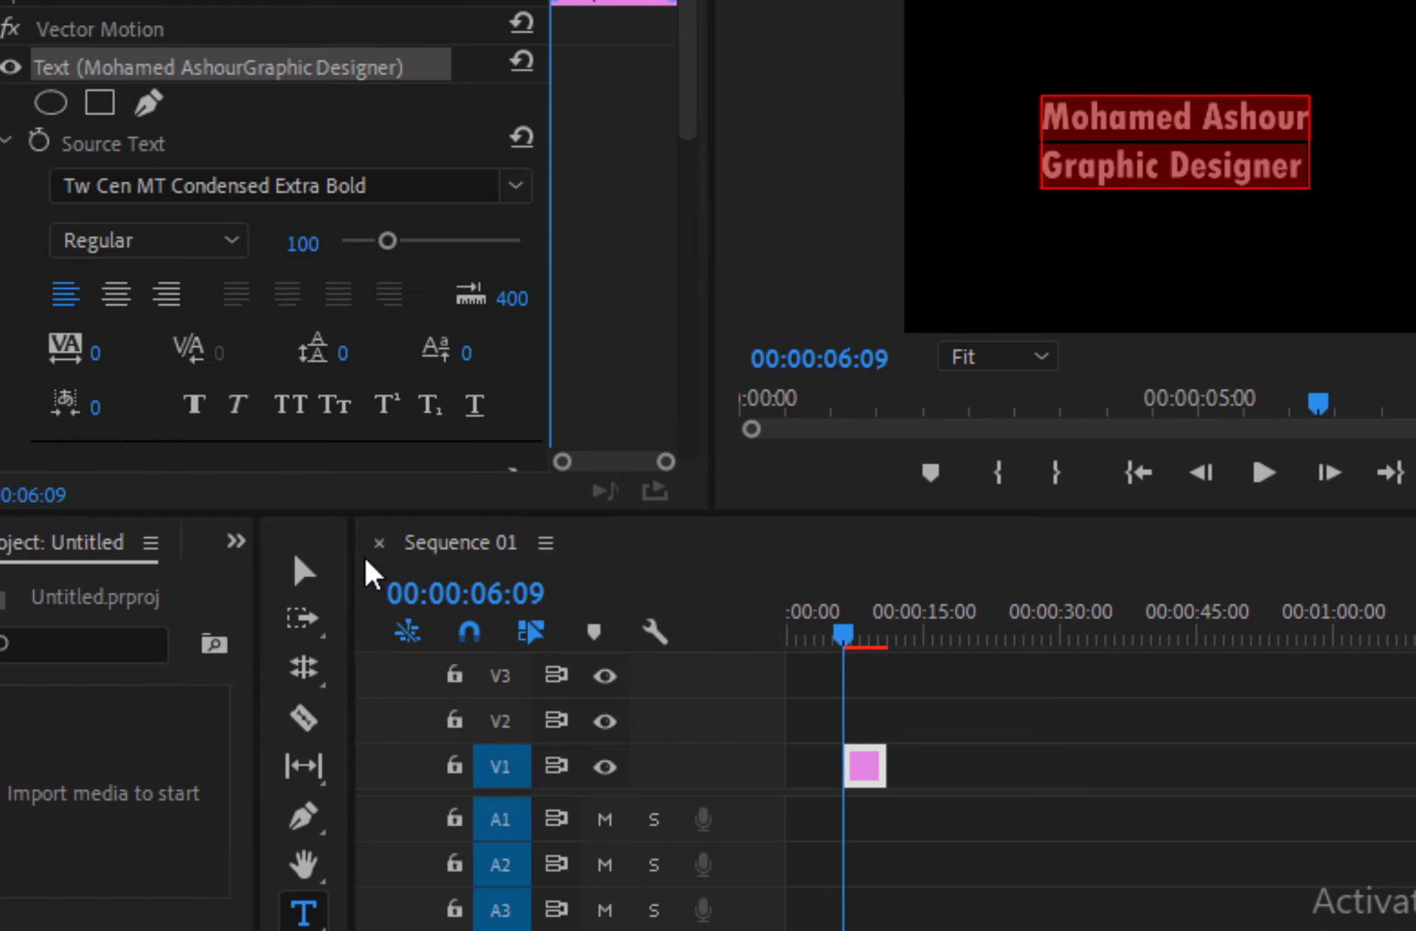
click(513, 188)
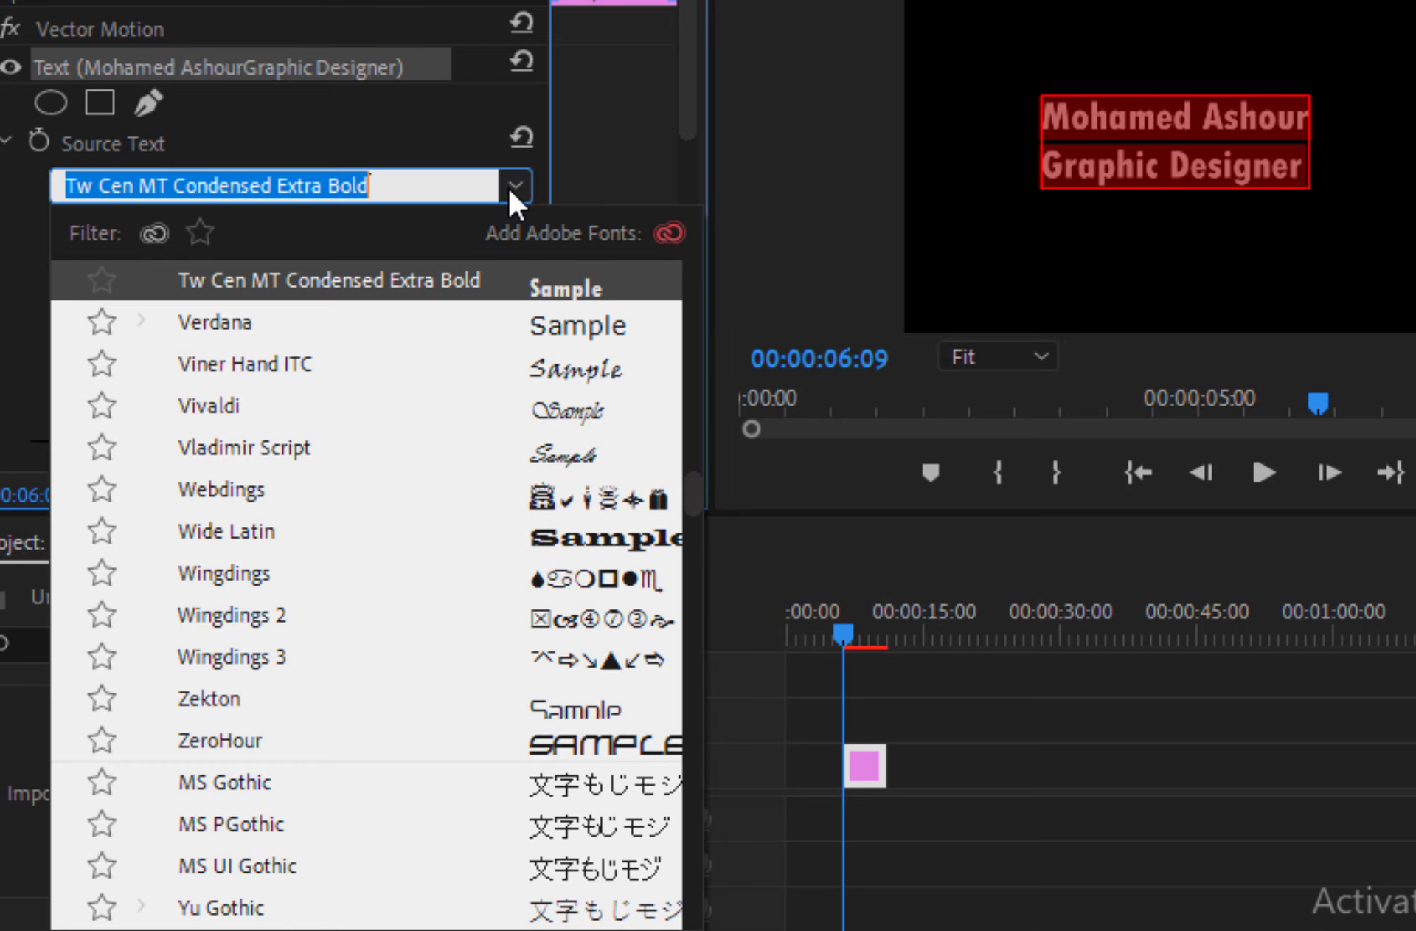
scroll(688, 443, up, 5)
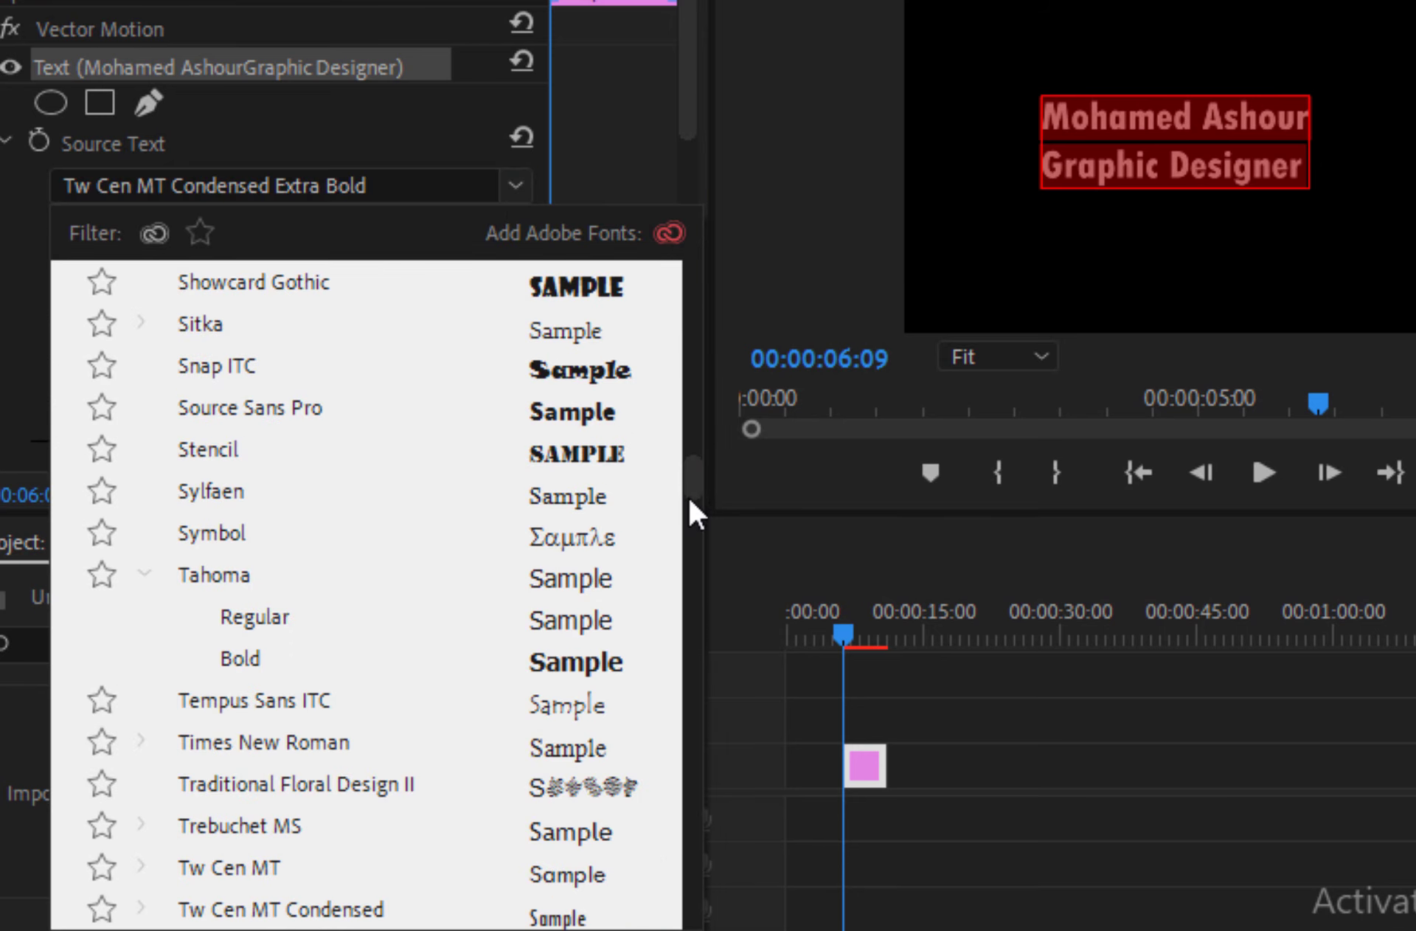
mouse_move(690, 501)
mouse_down()
mouse_move(695, 553)
mouse_move(693, 509)
mouse_up()
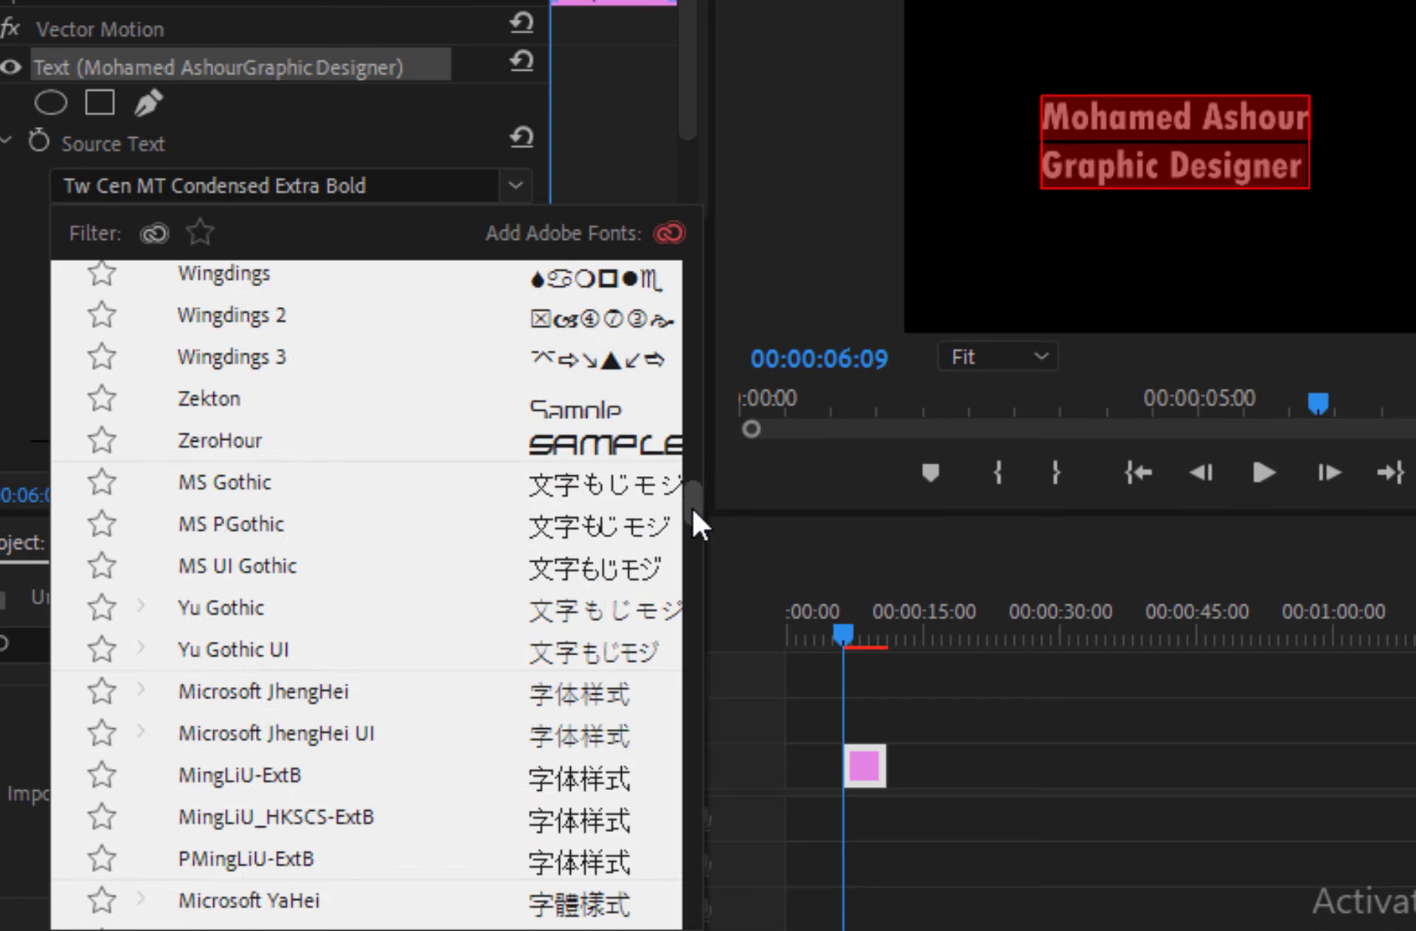
key(Escape)
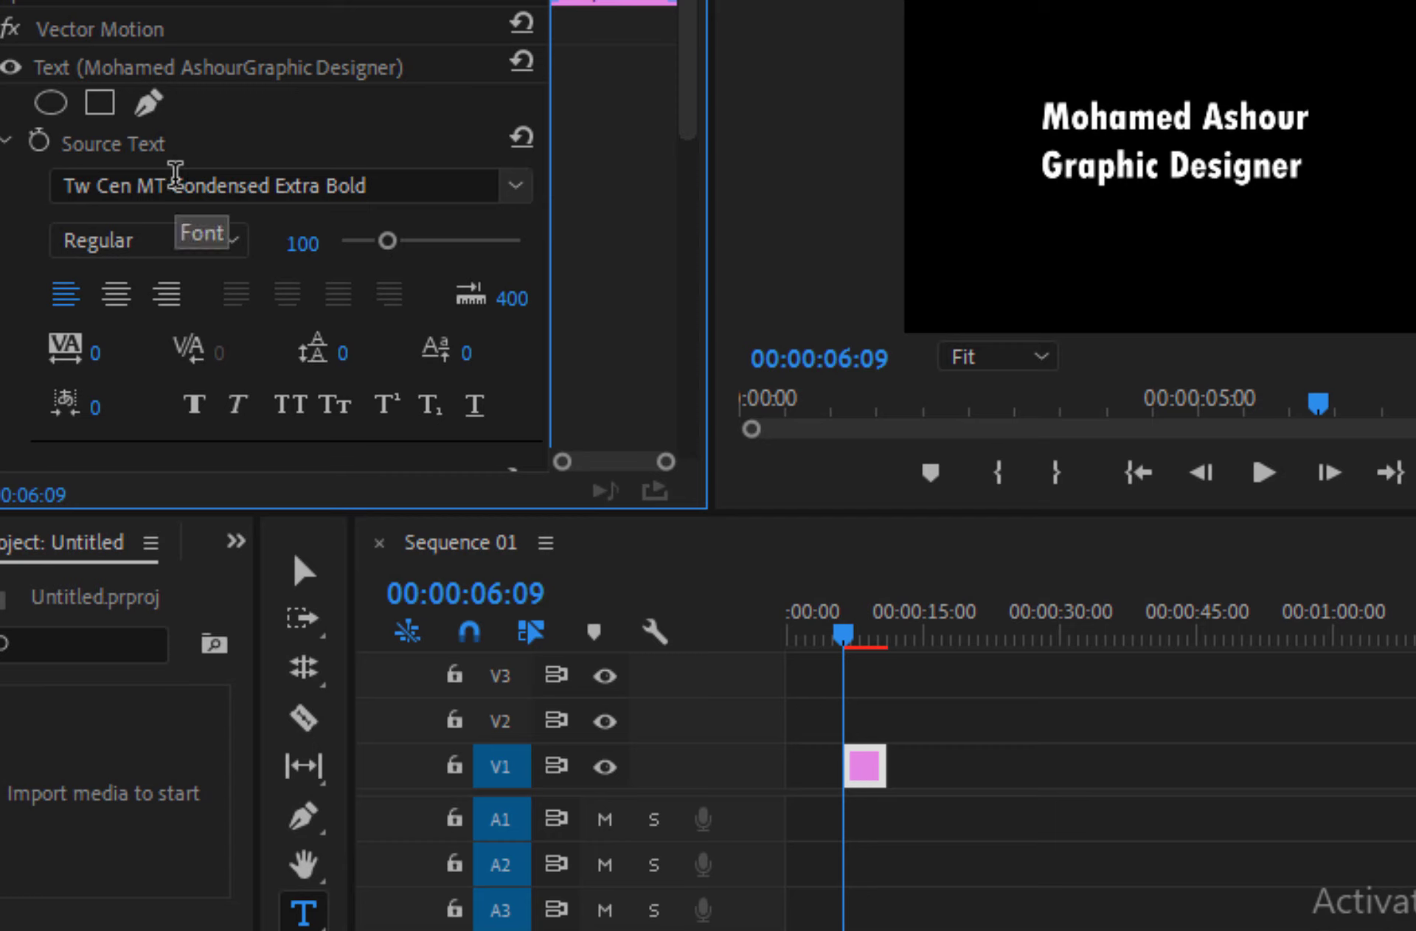
Centre-align all the title text and set tracking 88, leading 20, baseline shift 60
double_click(1182, 168)
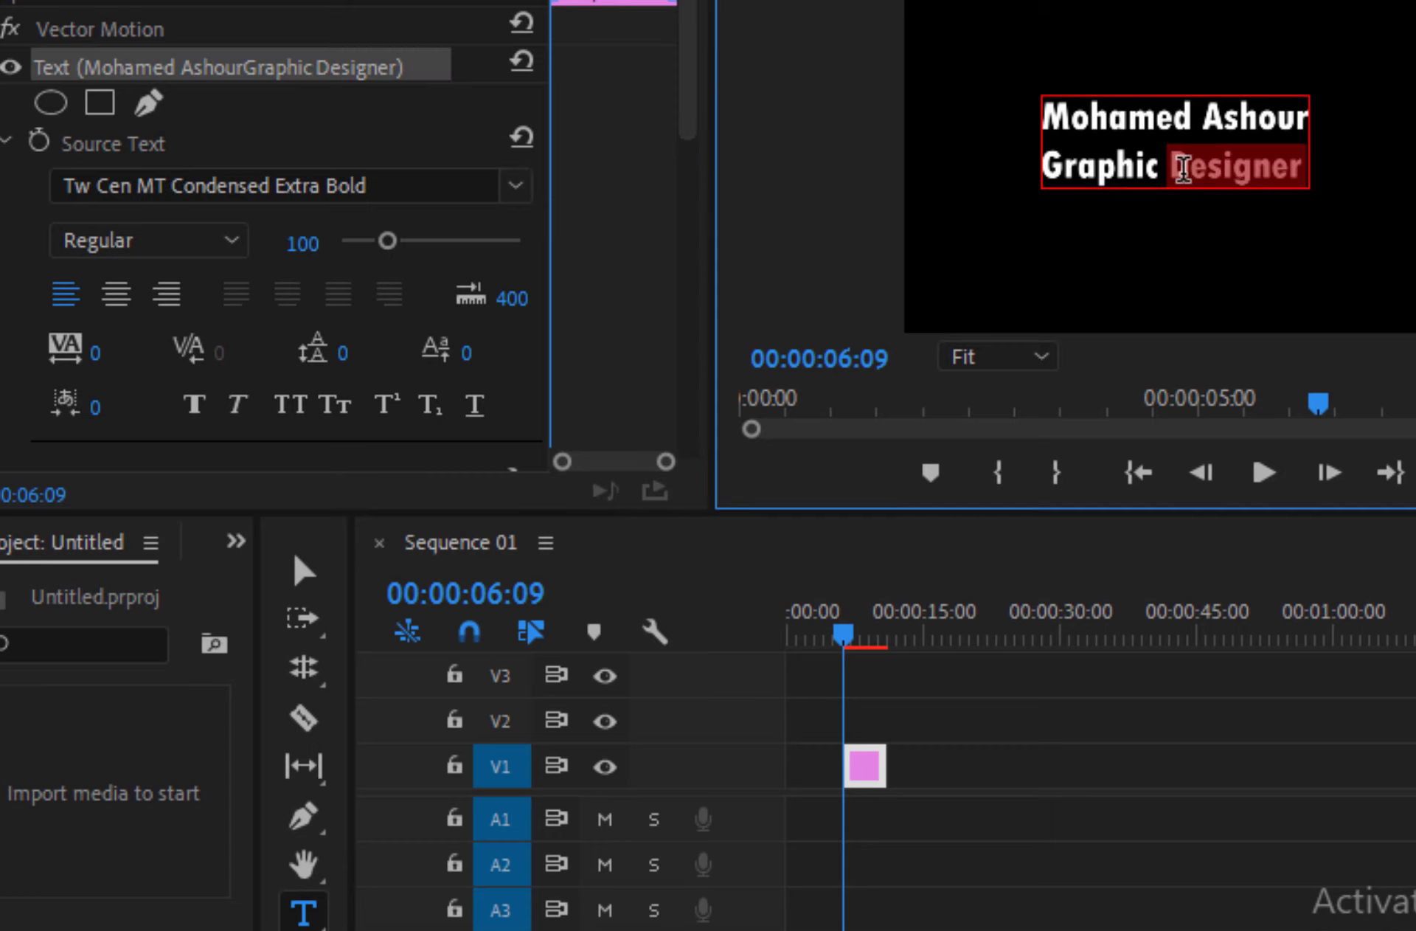
click(1183, 168)
click(1194, 168)
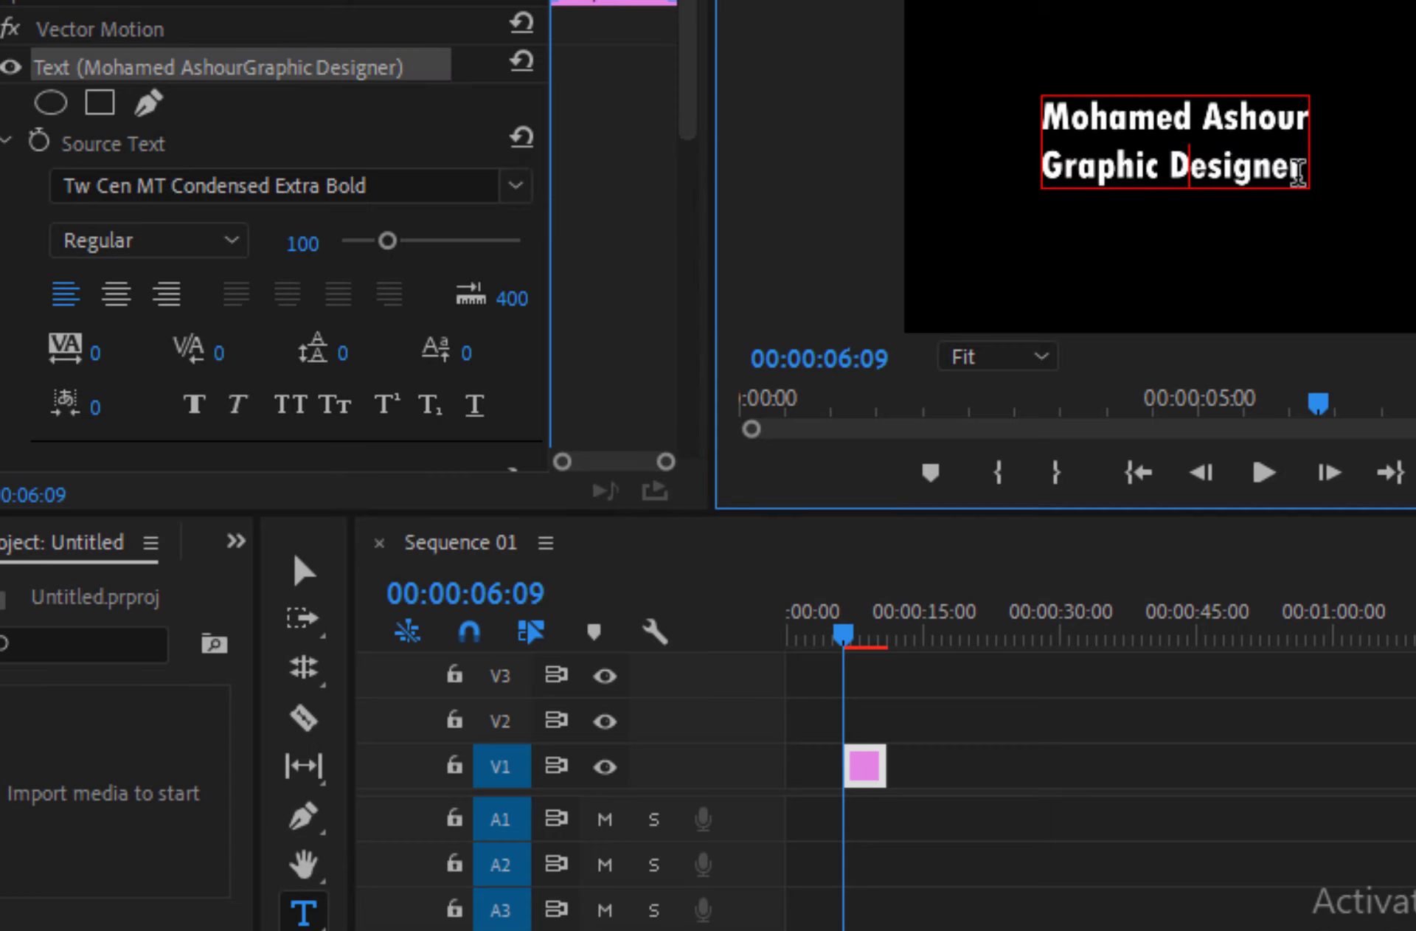
drag(1297, 172, 1043, 110)
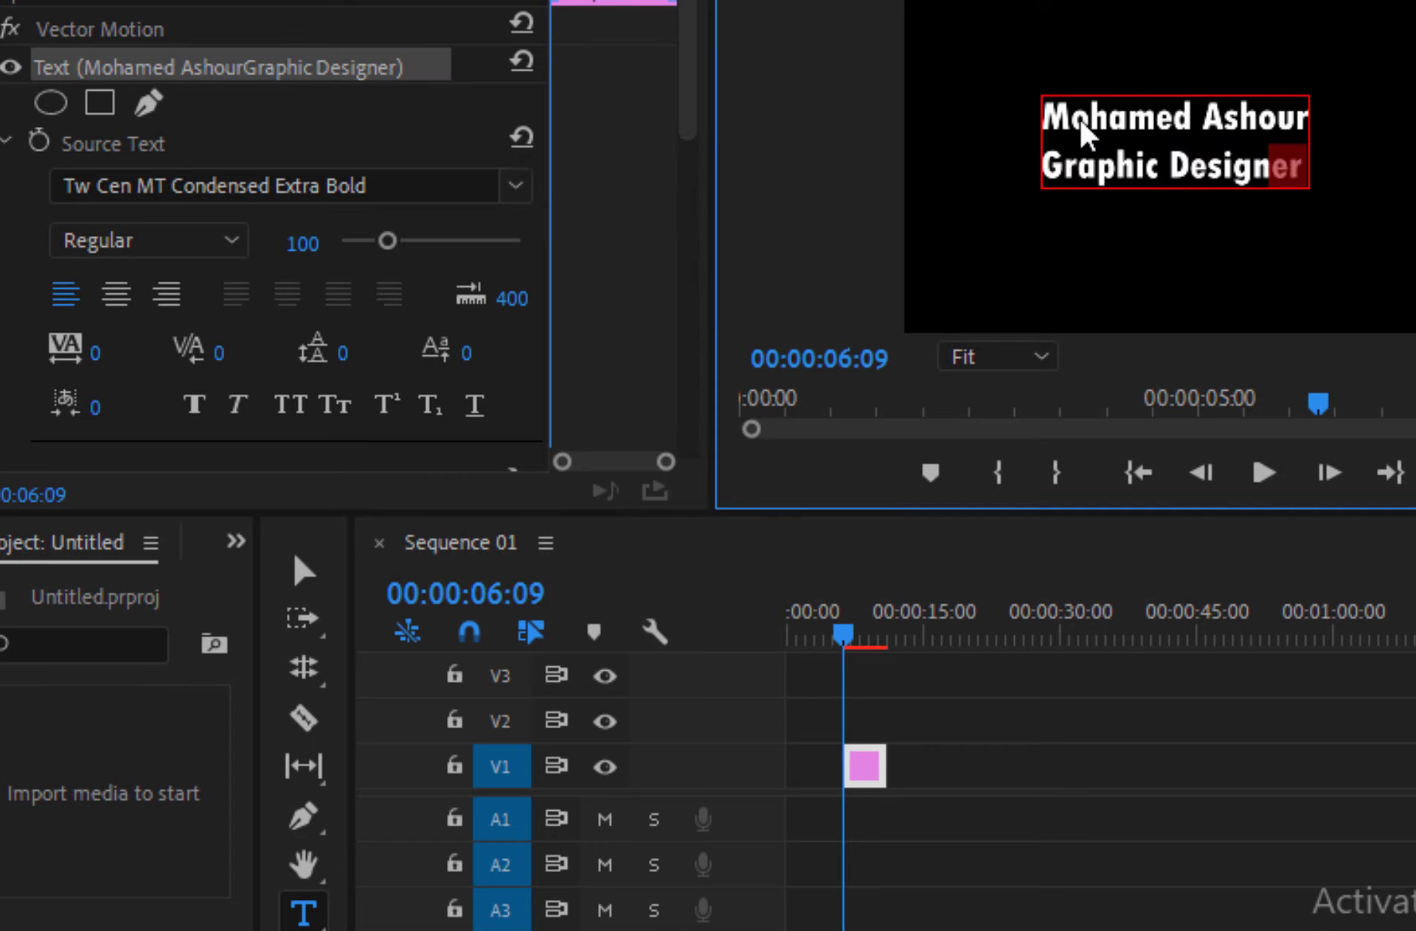
click(116, 295)
click(67, 298)
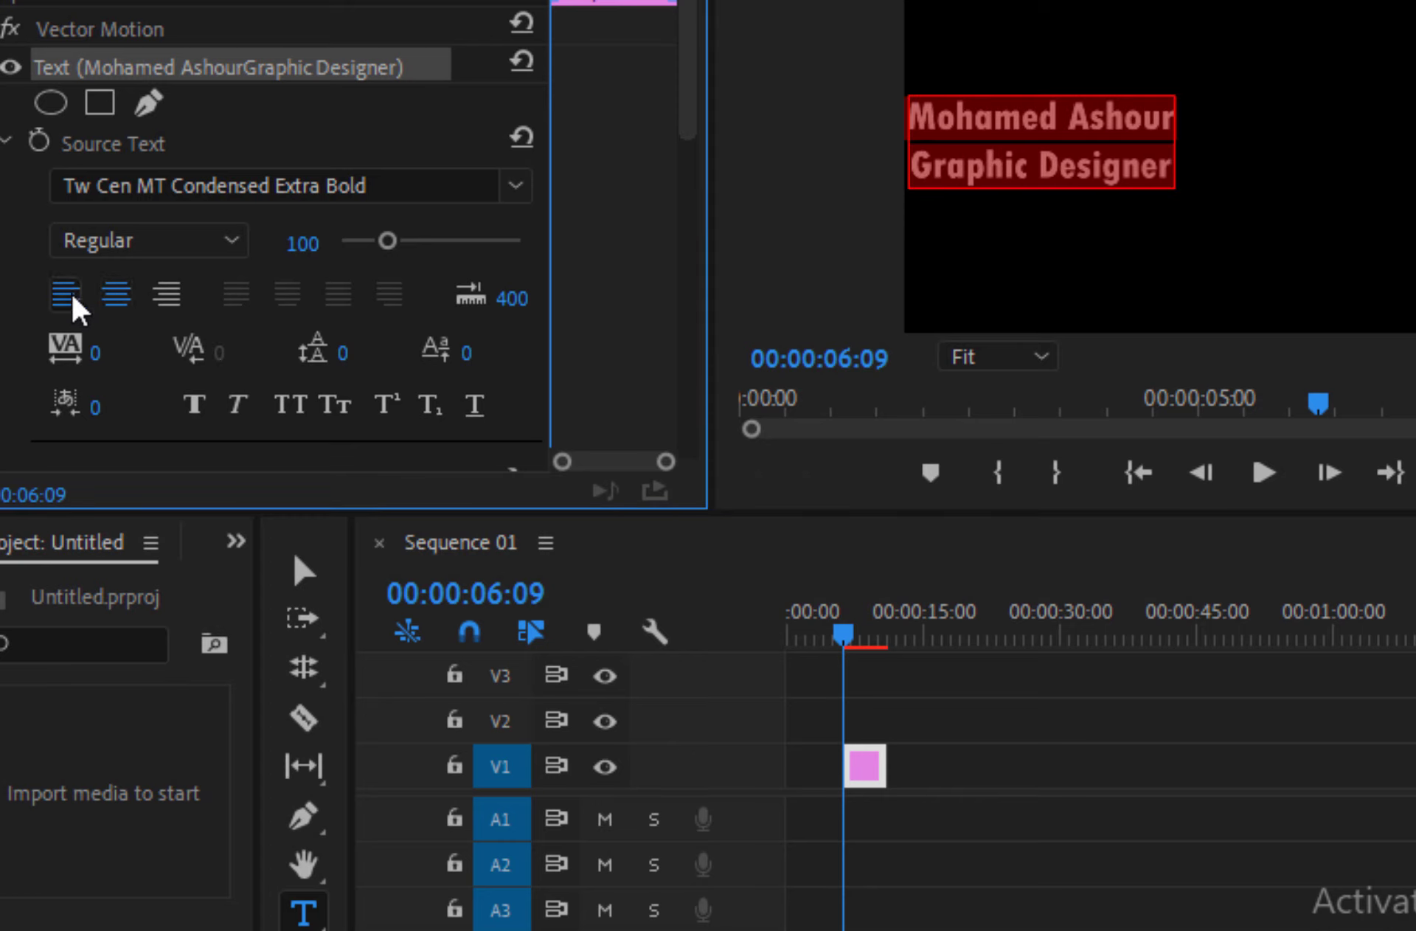
click(158, 303)
click(114, 295)
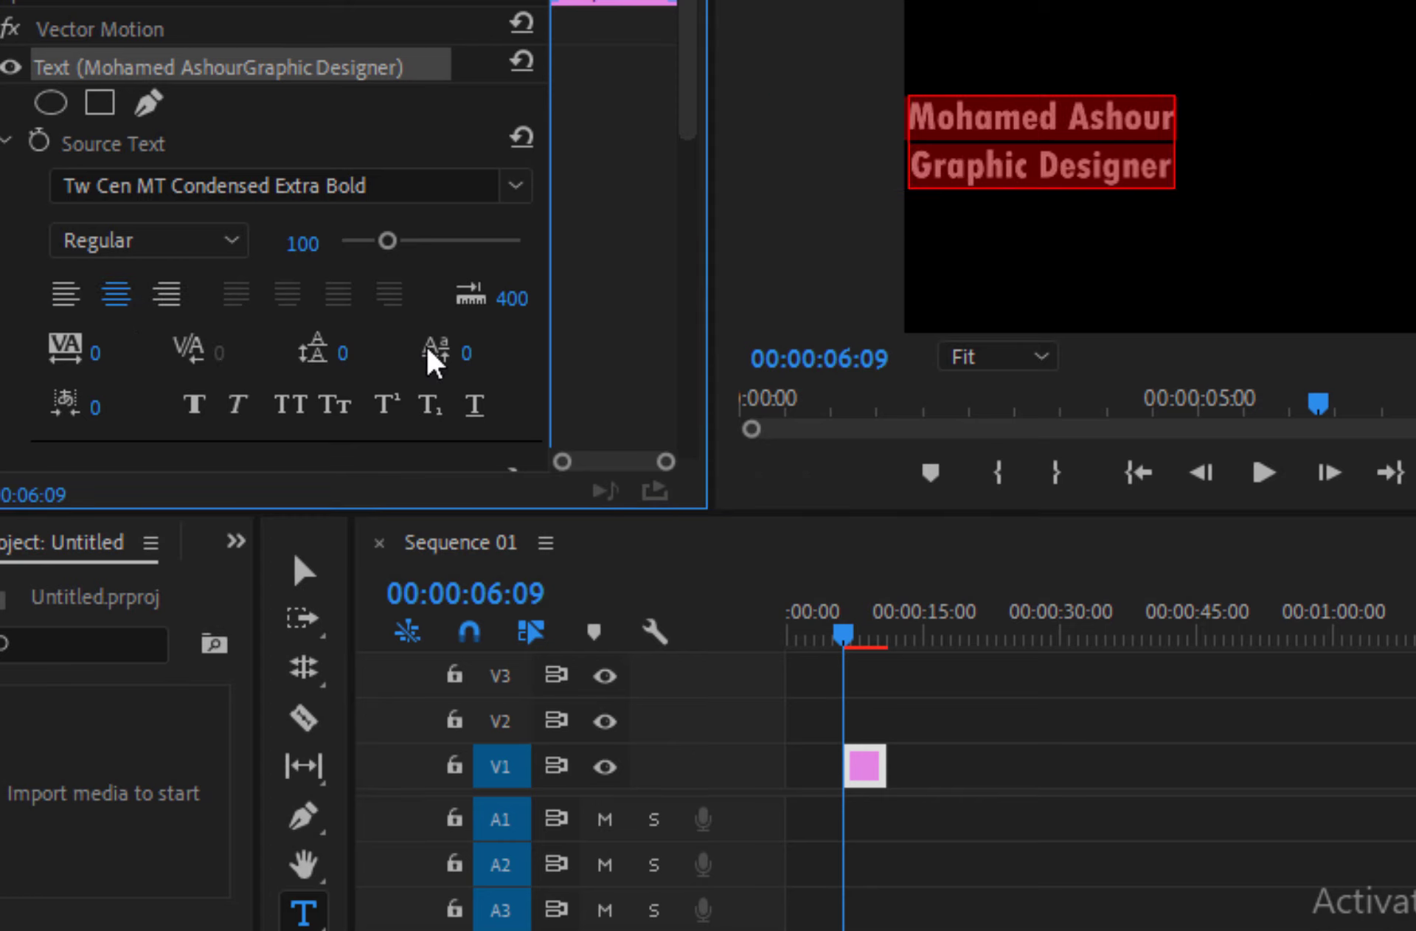
mouse_move(466, 360)
mouse_down()
mouse_move(80, 359)
mouse_move(174, 352)
mouse_move(148, 352)
mouse_up()
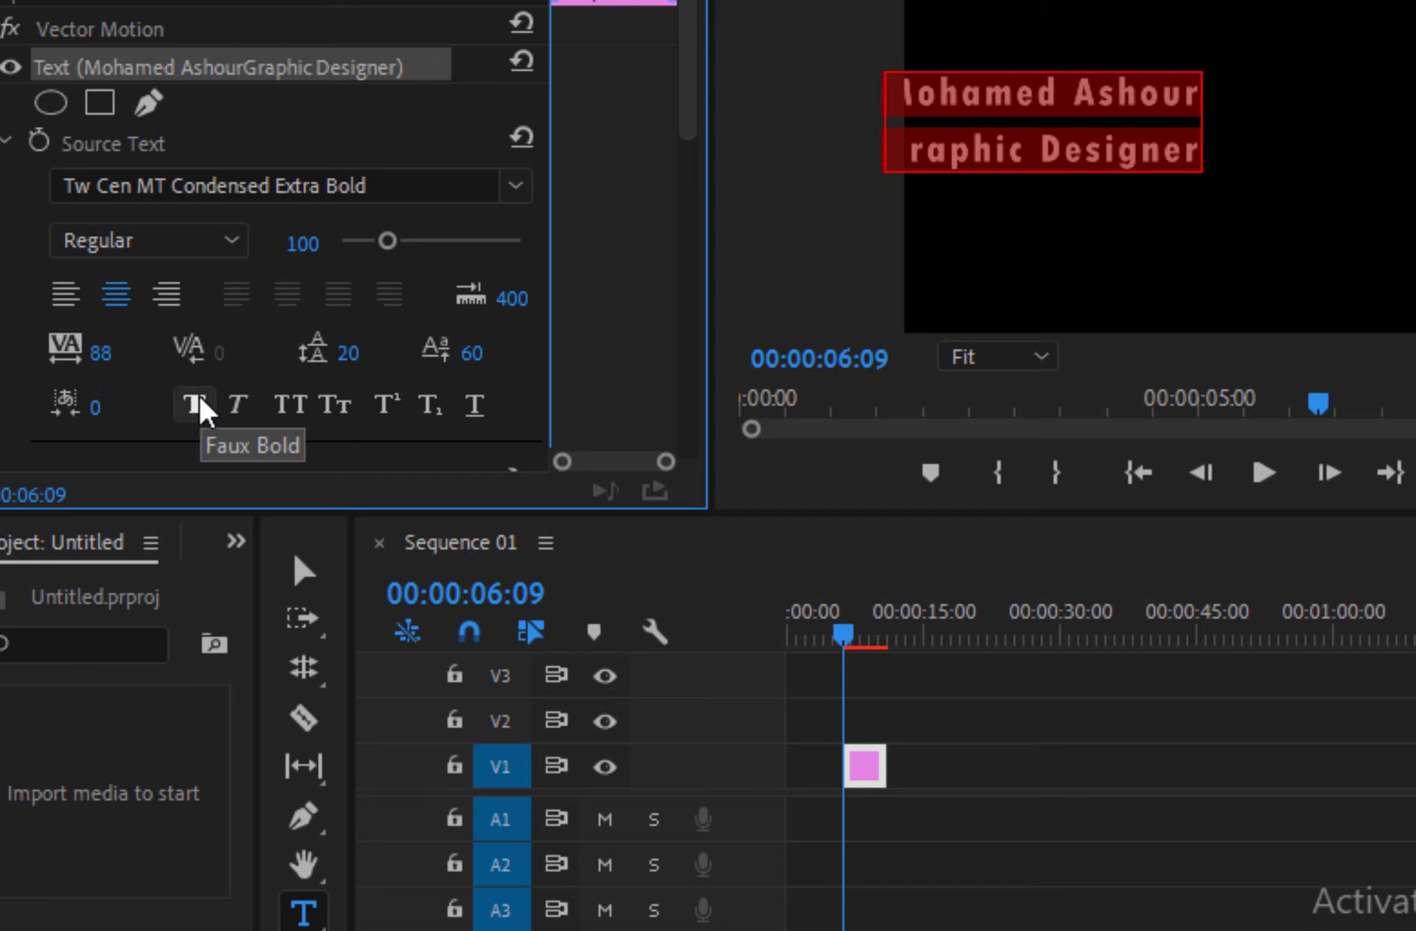
Try faux bold, faux italic, all caps and small caps on the title, leaving each off
click(195, 417)
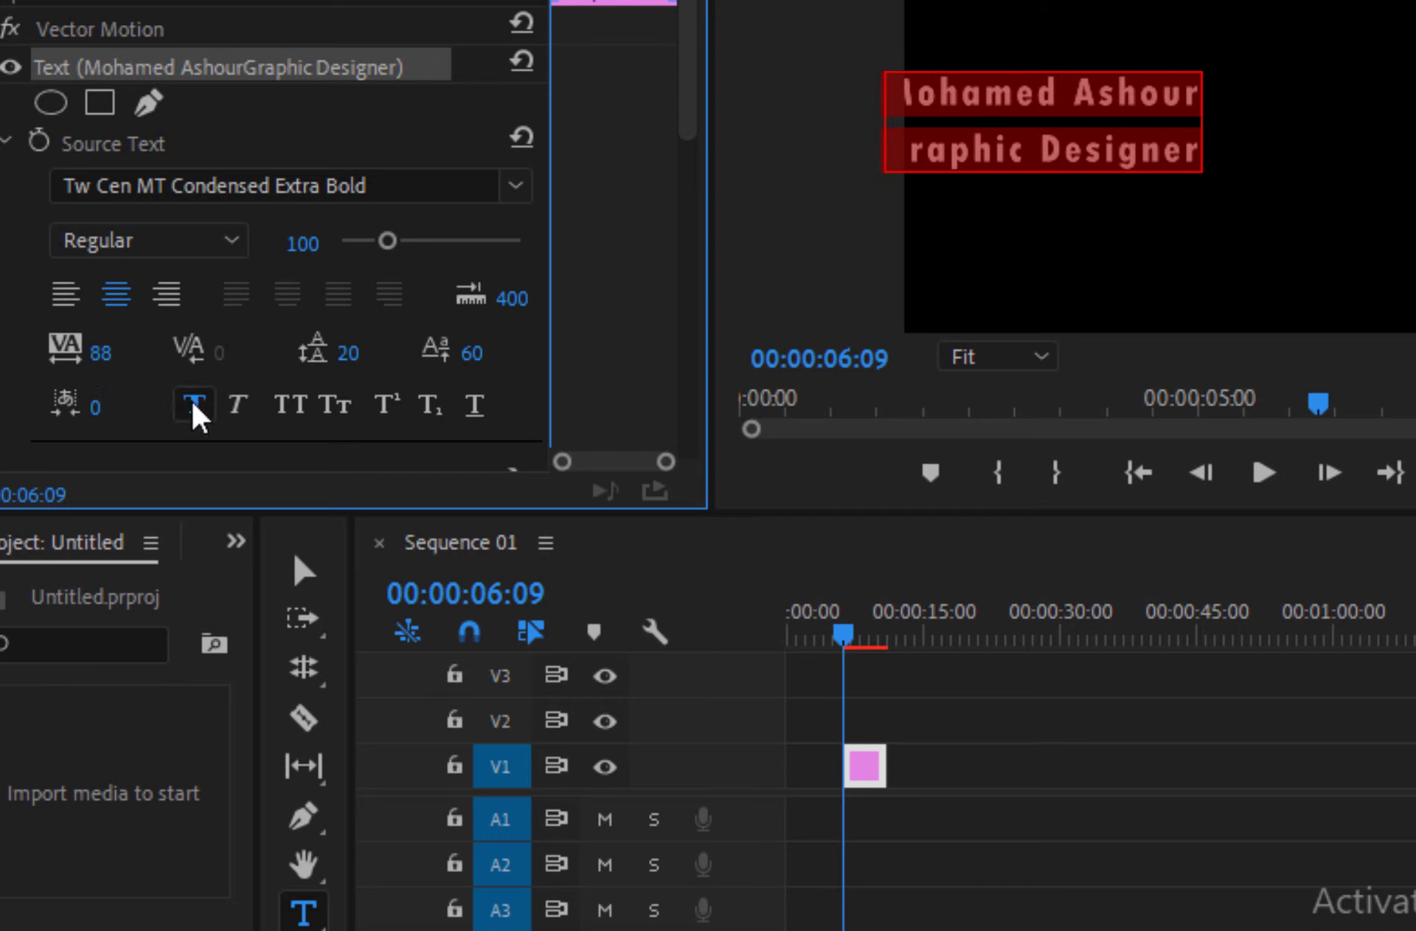
click(195, 417)
click(229, 408)
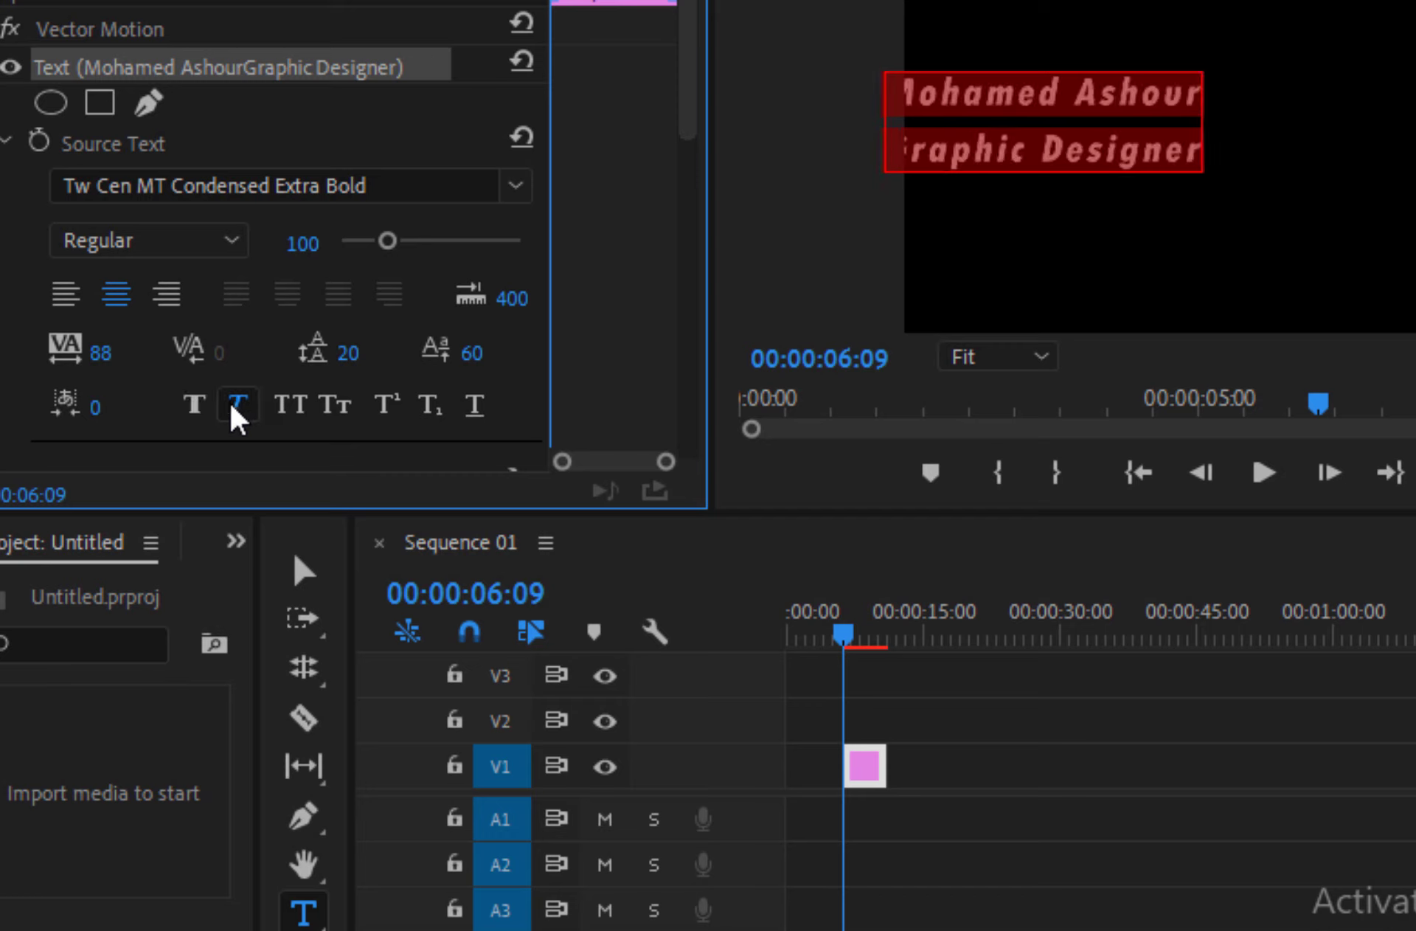
click(228, 408)
click(283, 413)
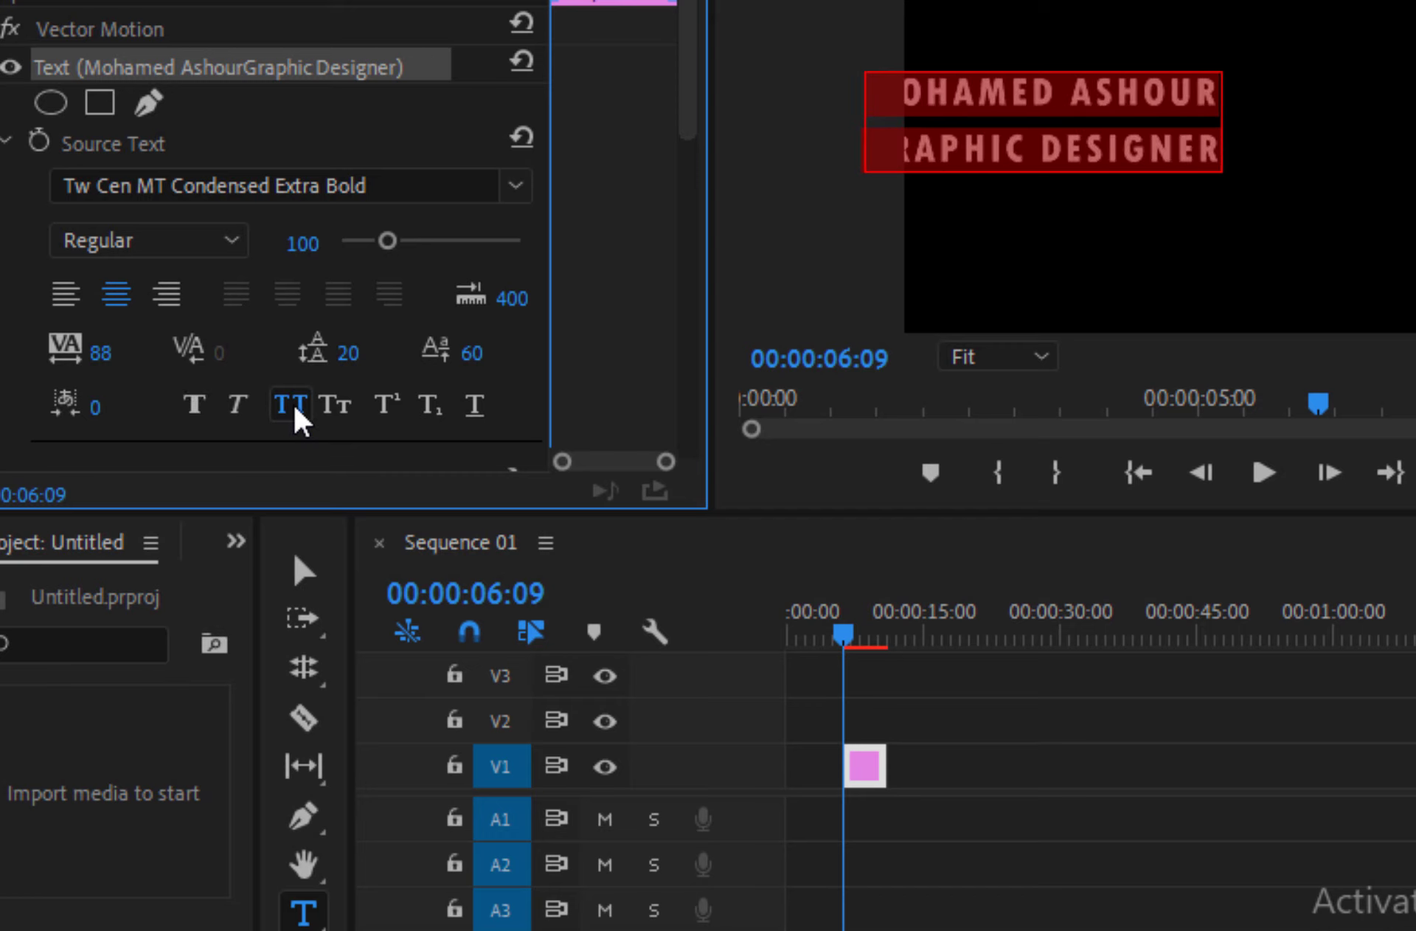
click(283, 413)
click(331, 406)
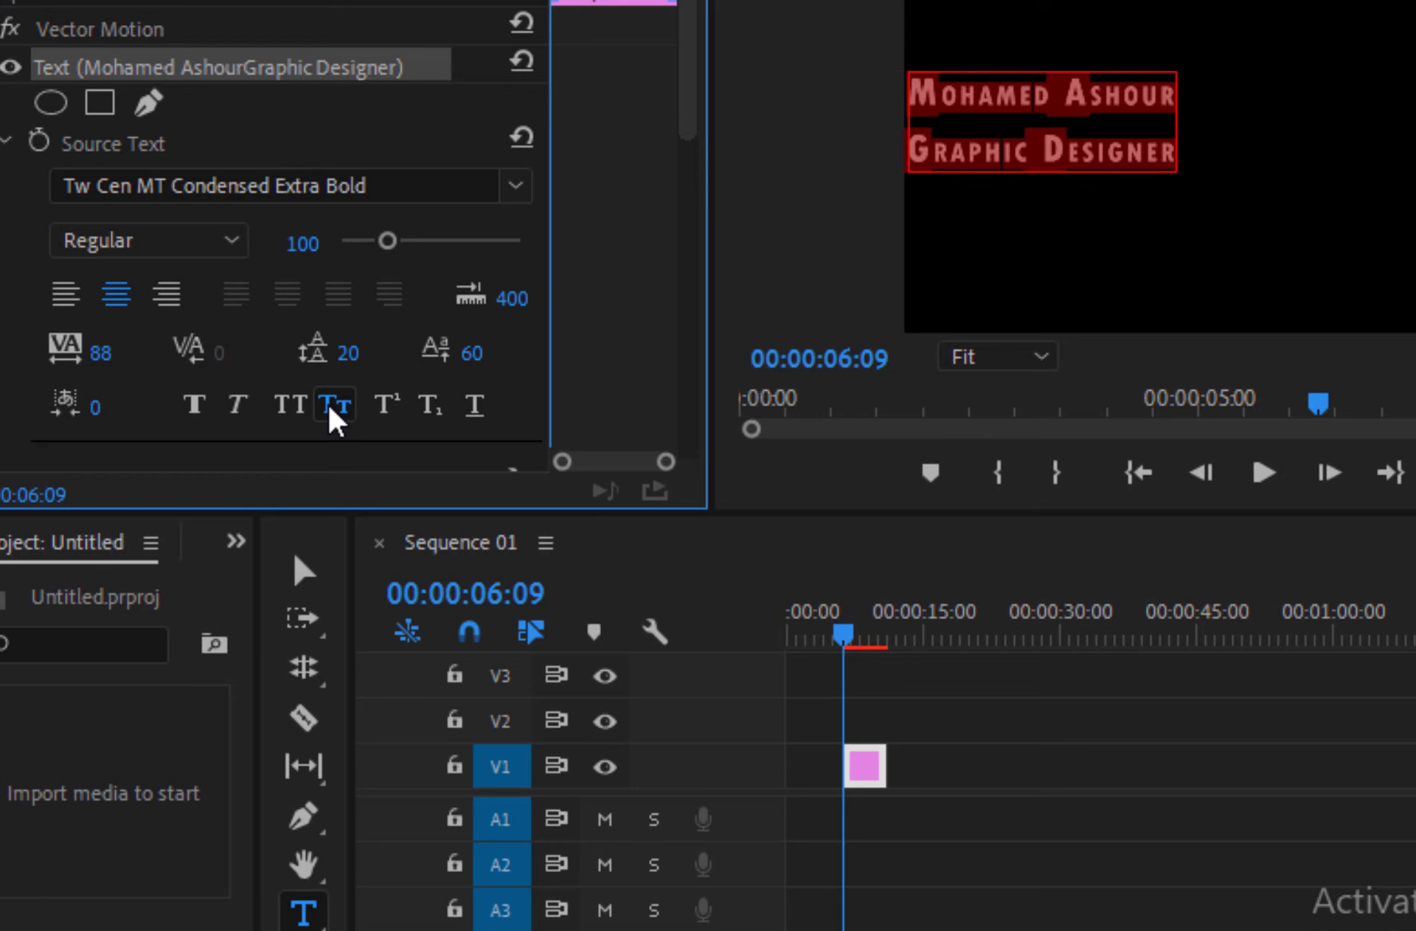
click(335, 418)
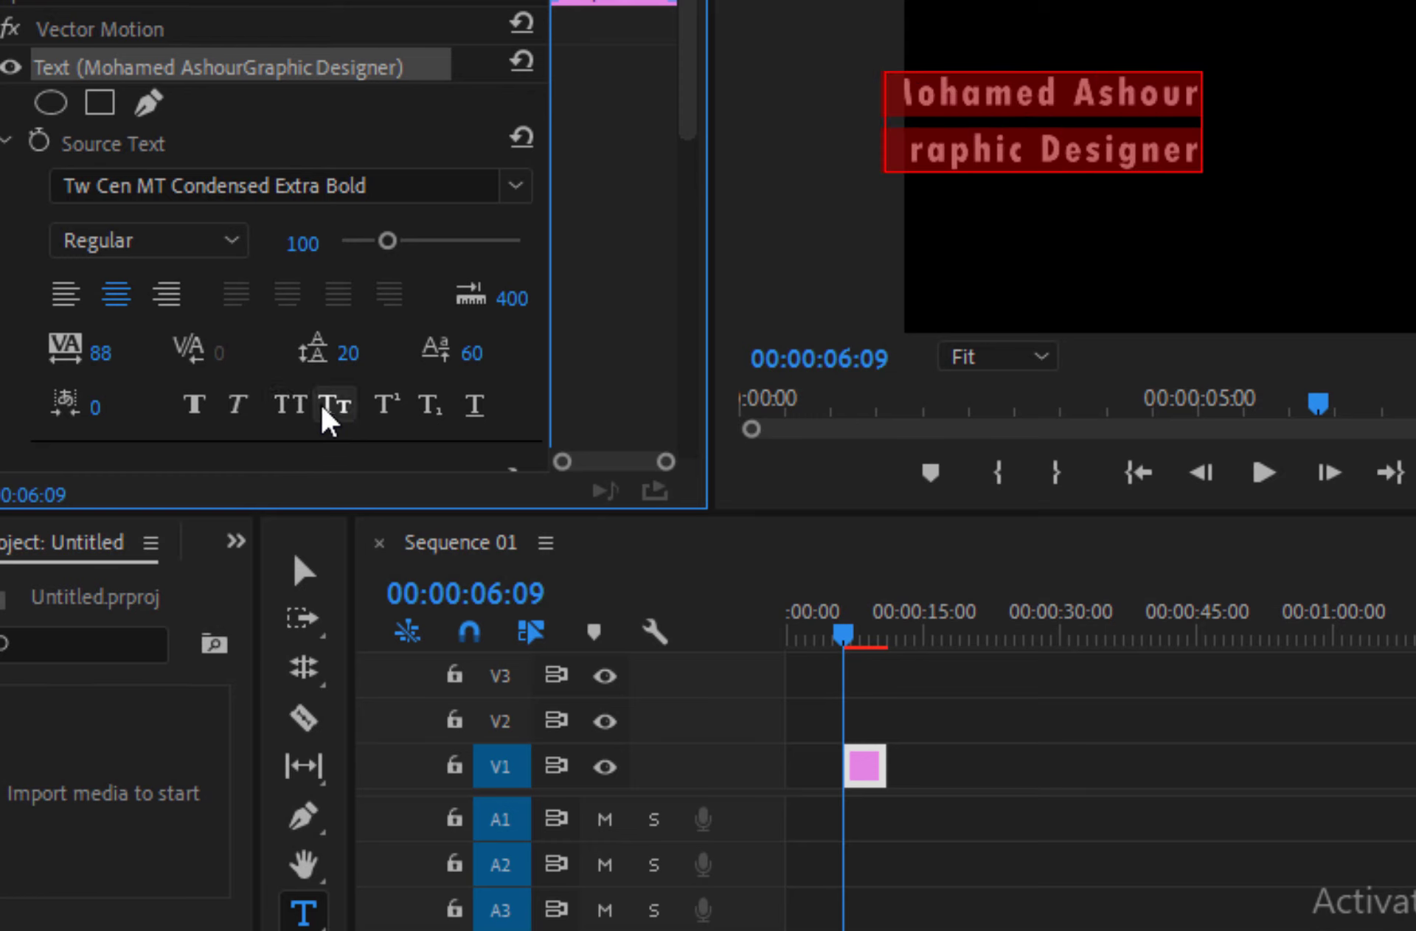
click(336, 417)
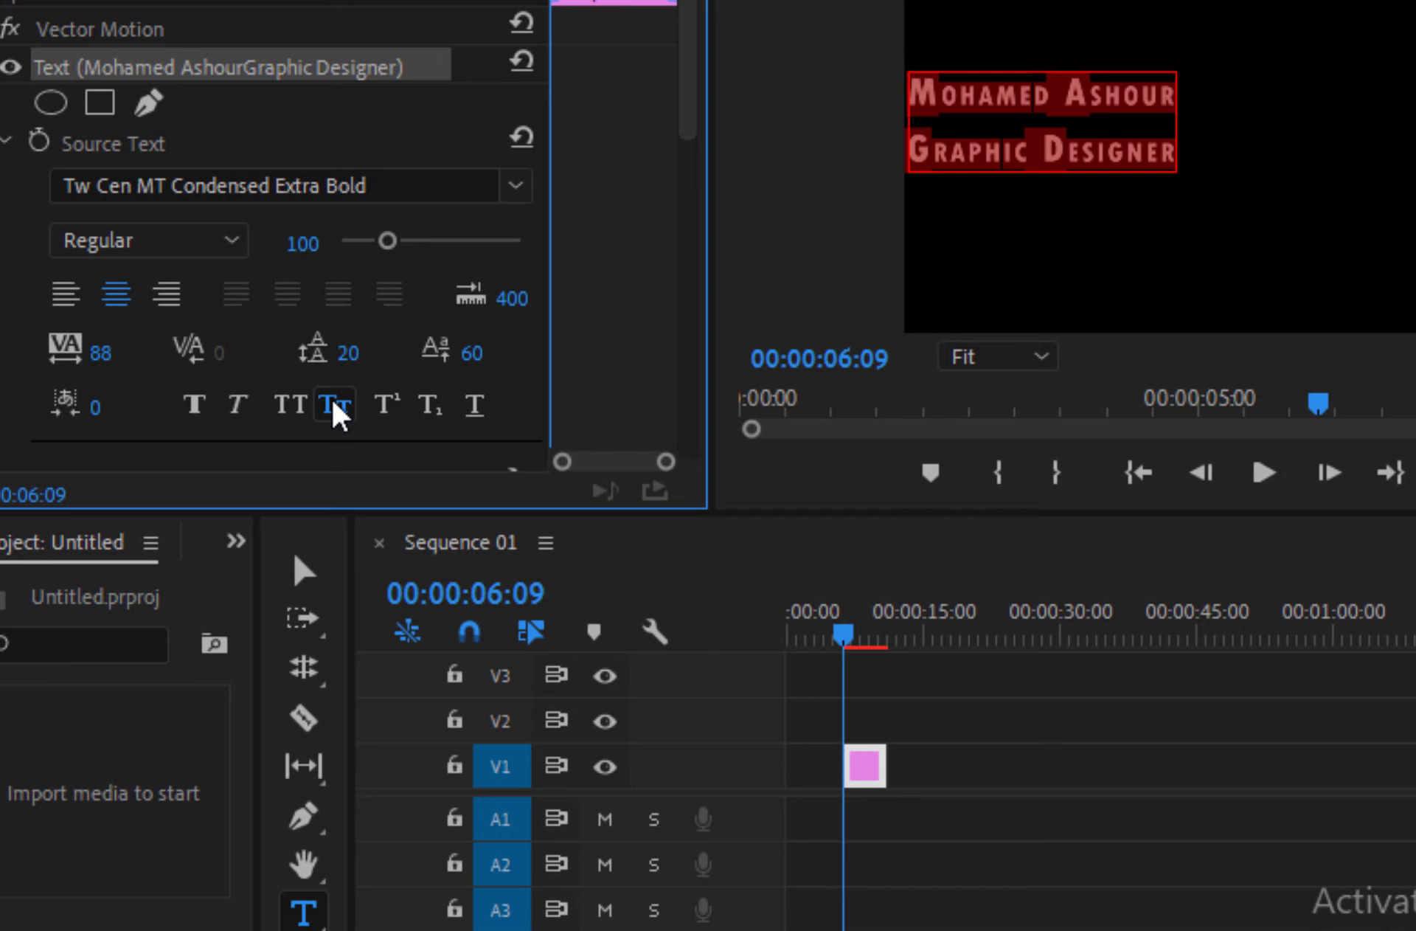
click(333, 402)
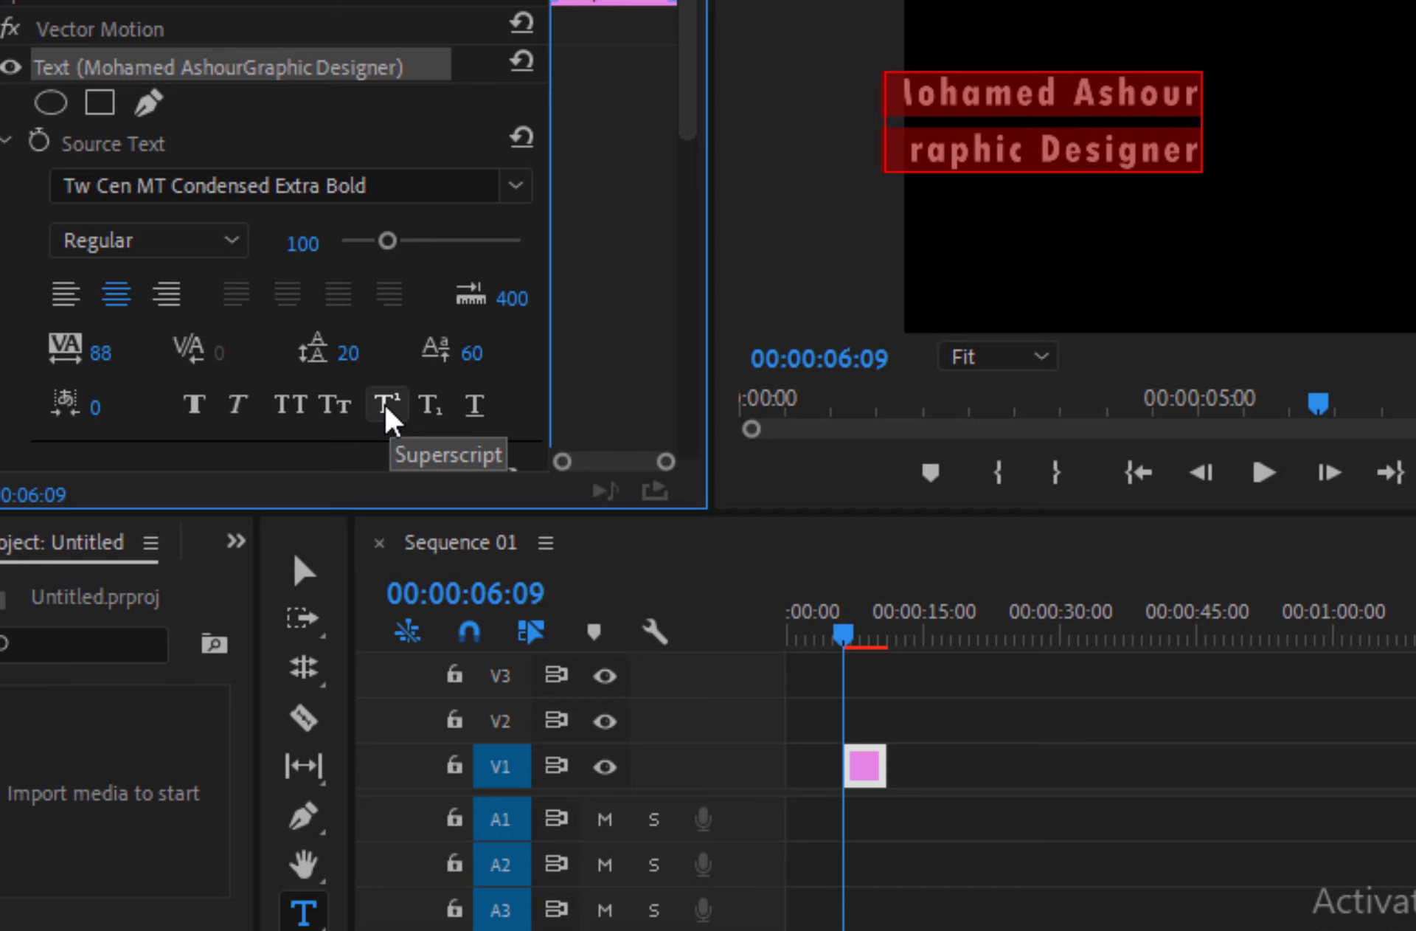
Try superscript and subscript on the word Ashour, then restore its normal baseline
click(1114, 105)
drag(1073, 92, 1208, 109)
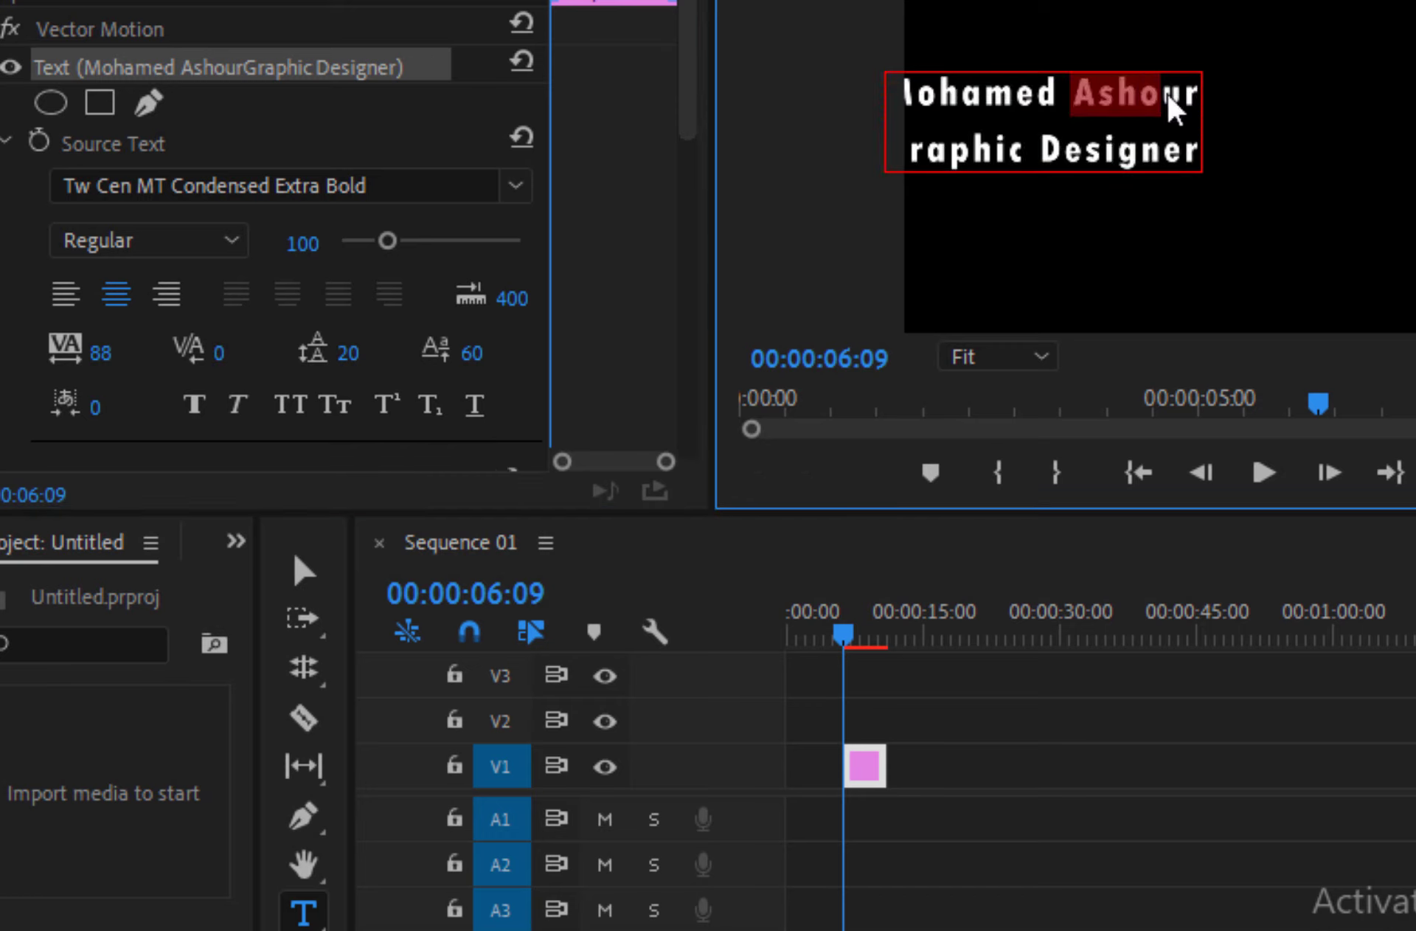
click(389, 406)
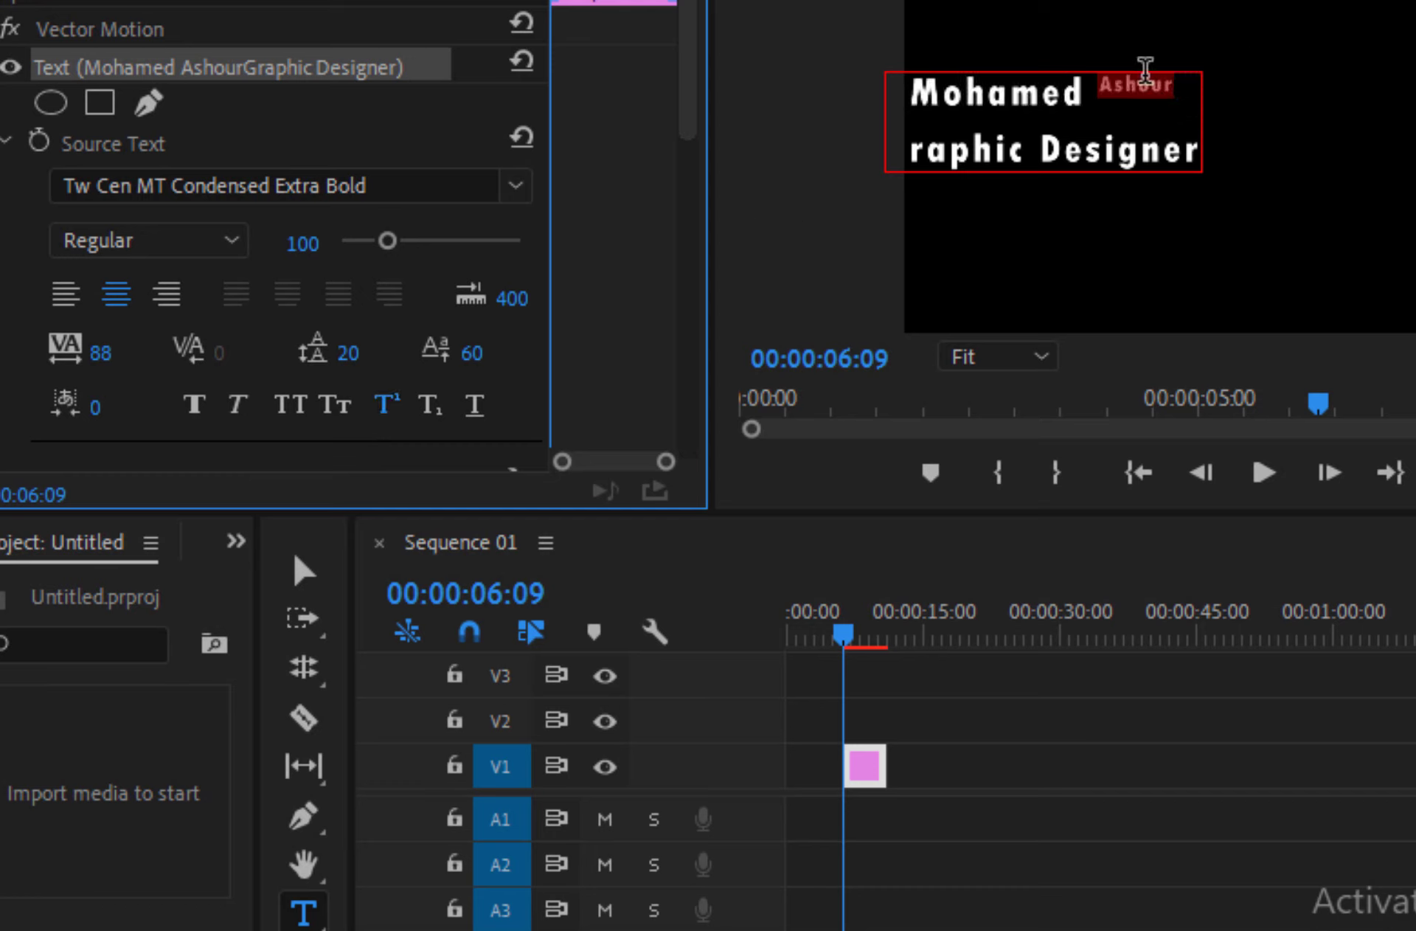
click(426, 413)
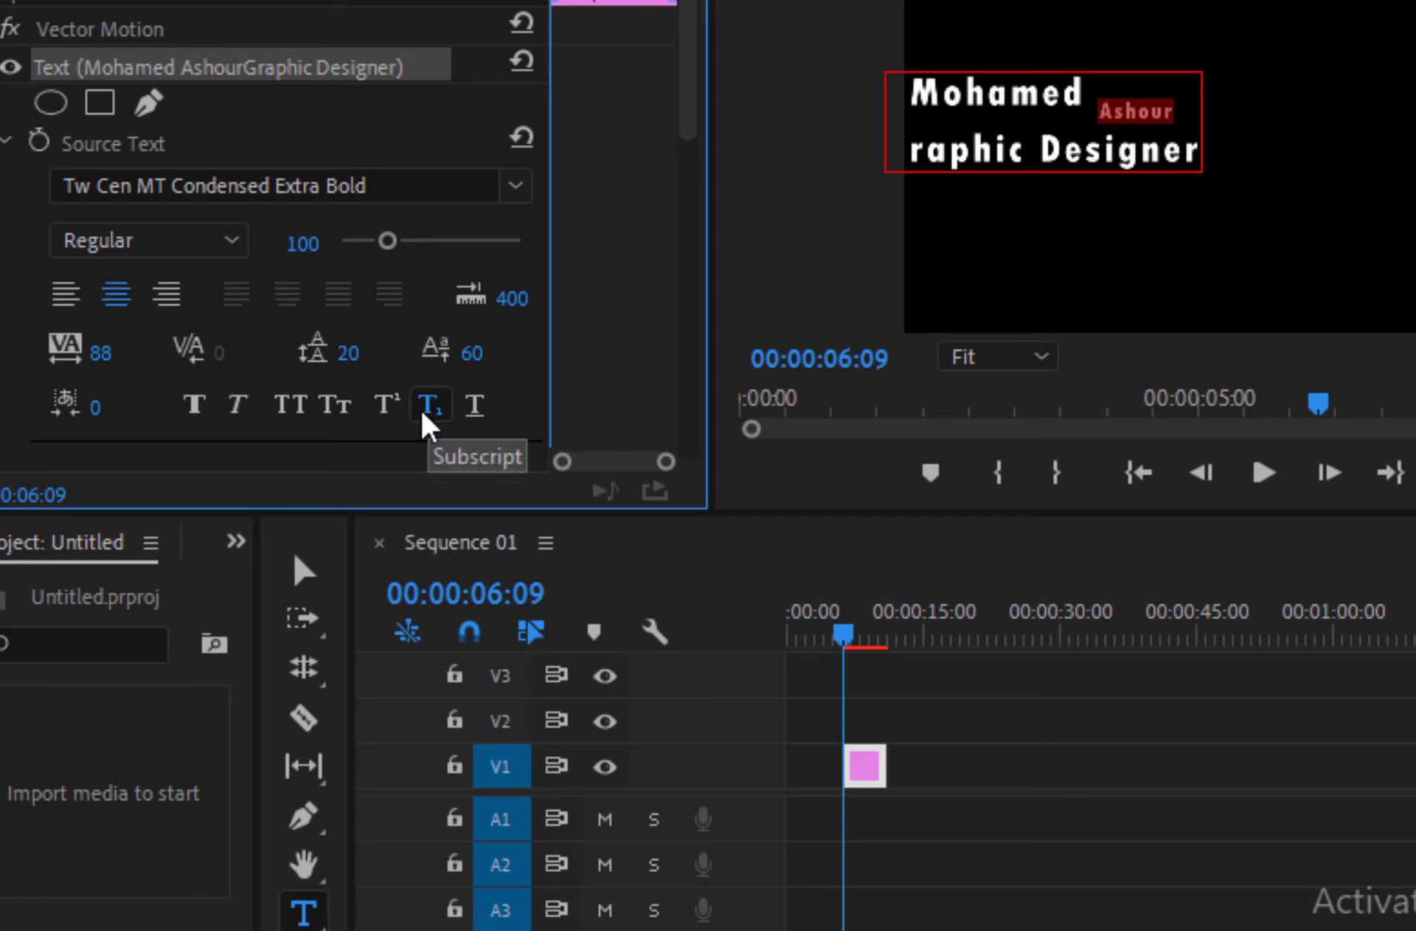
click(430, 416)
triple_click(1182, 90)
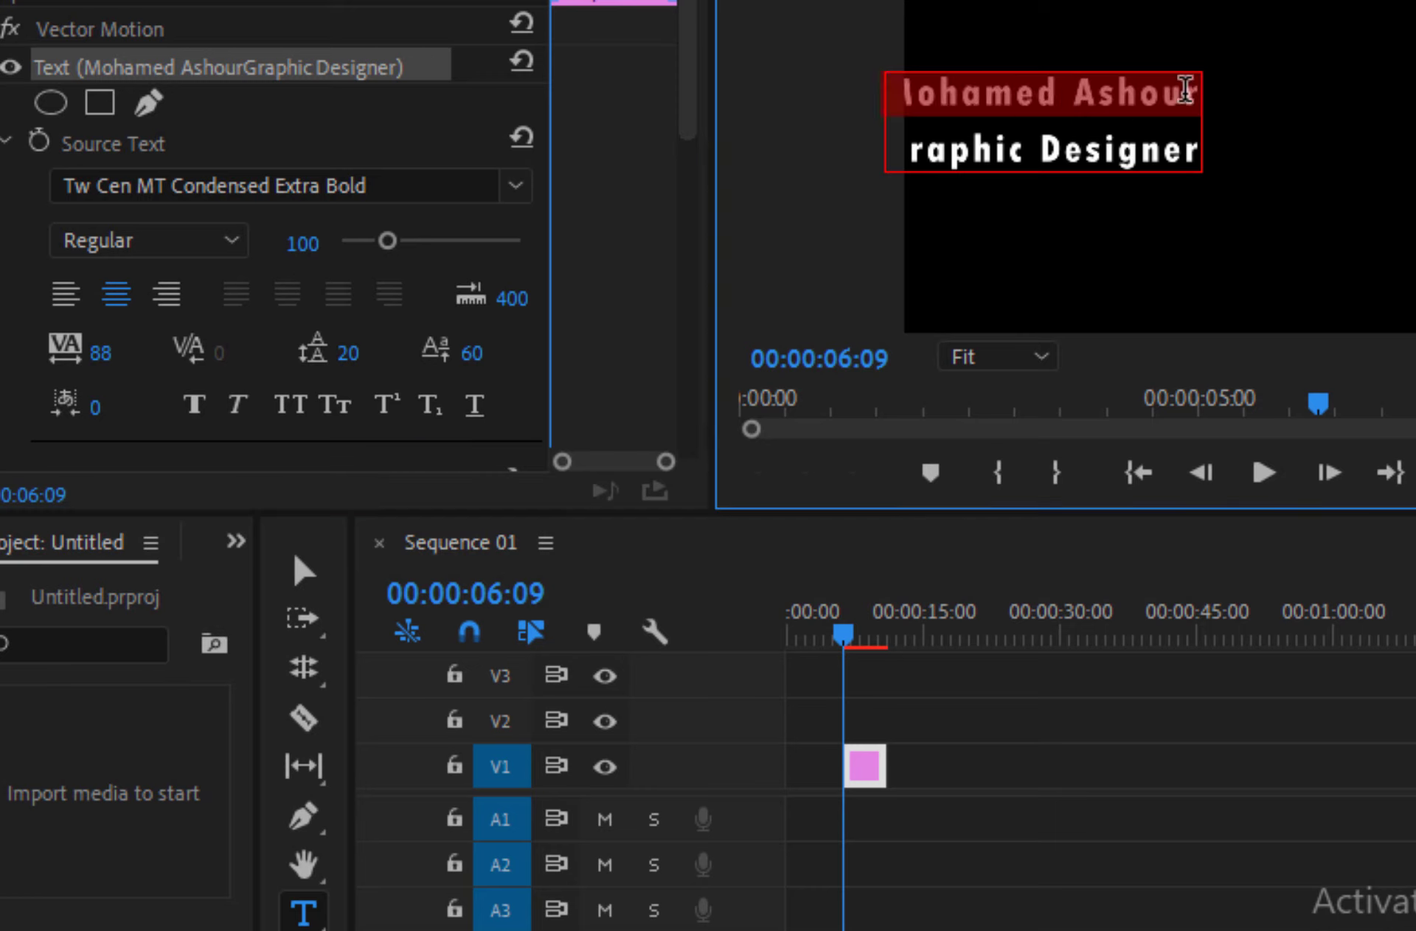
click(476, 405)
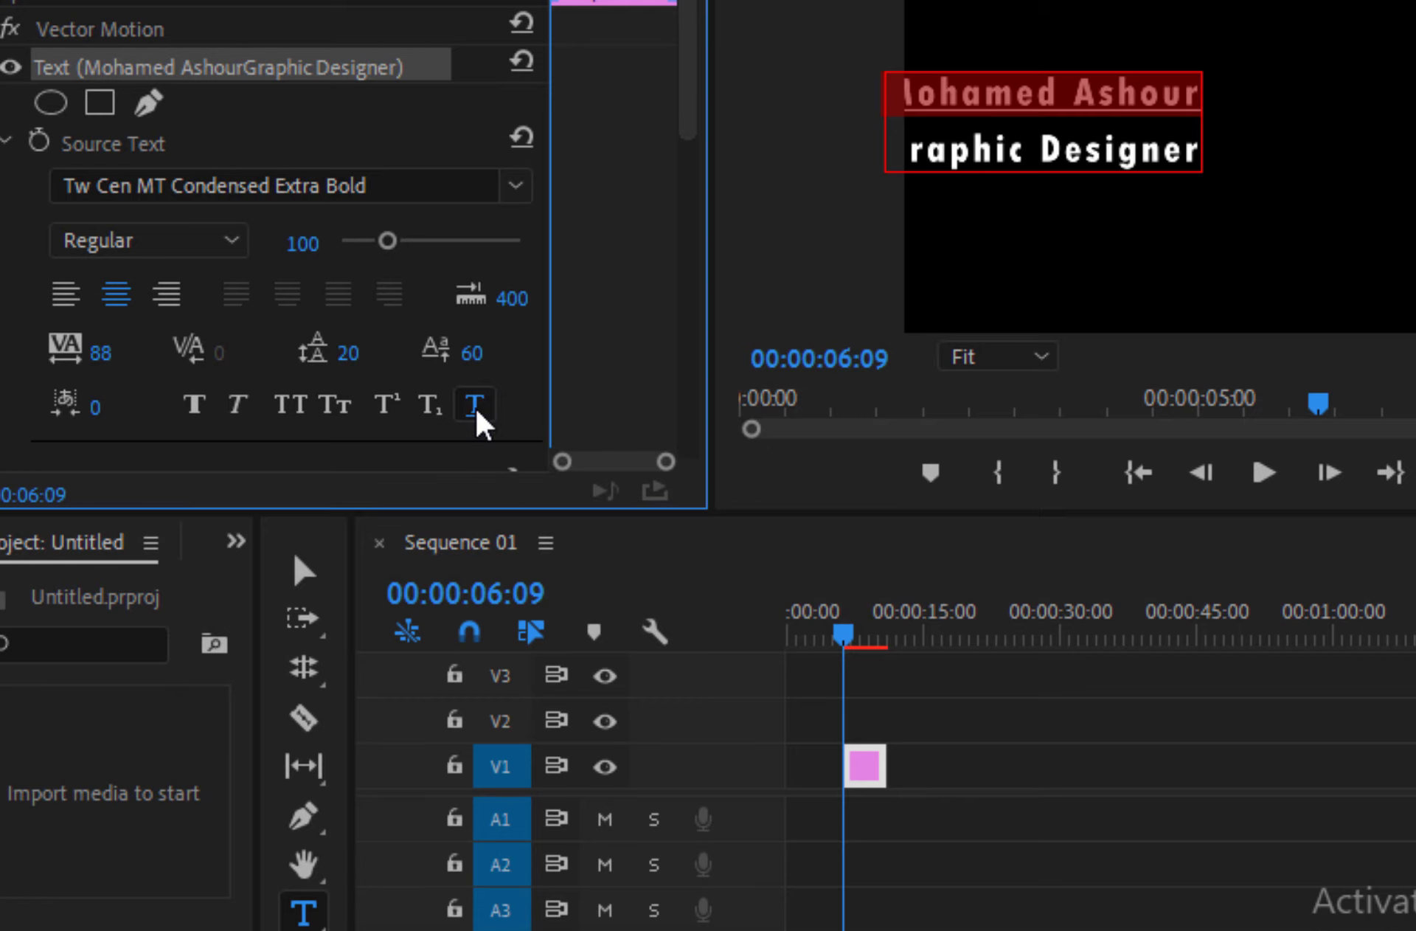
scroll(481, 424, down, 5)
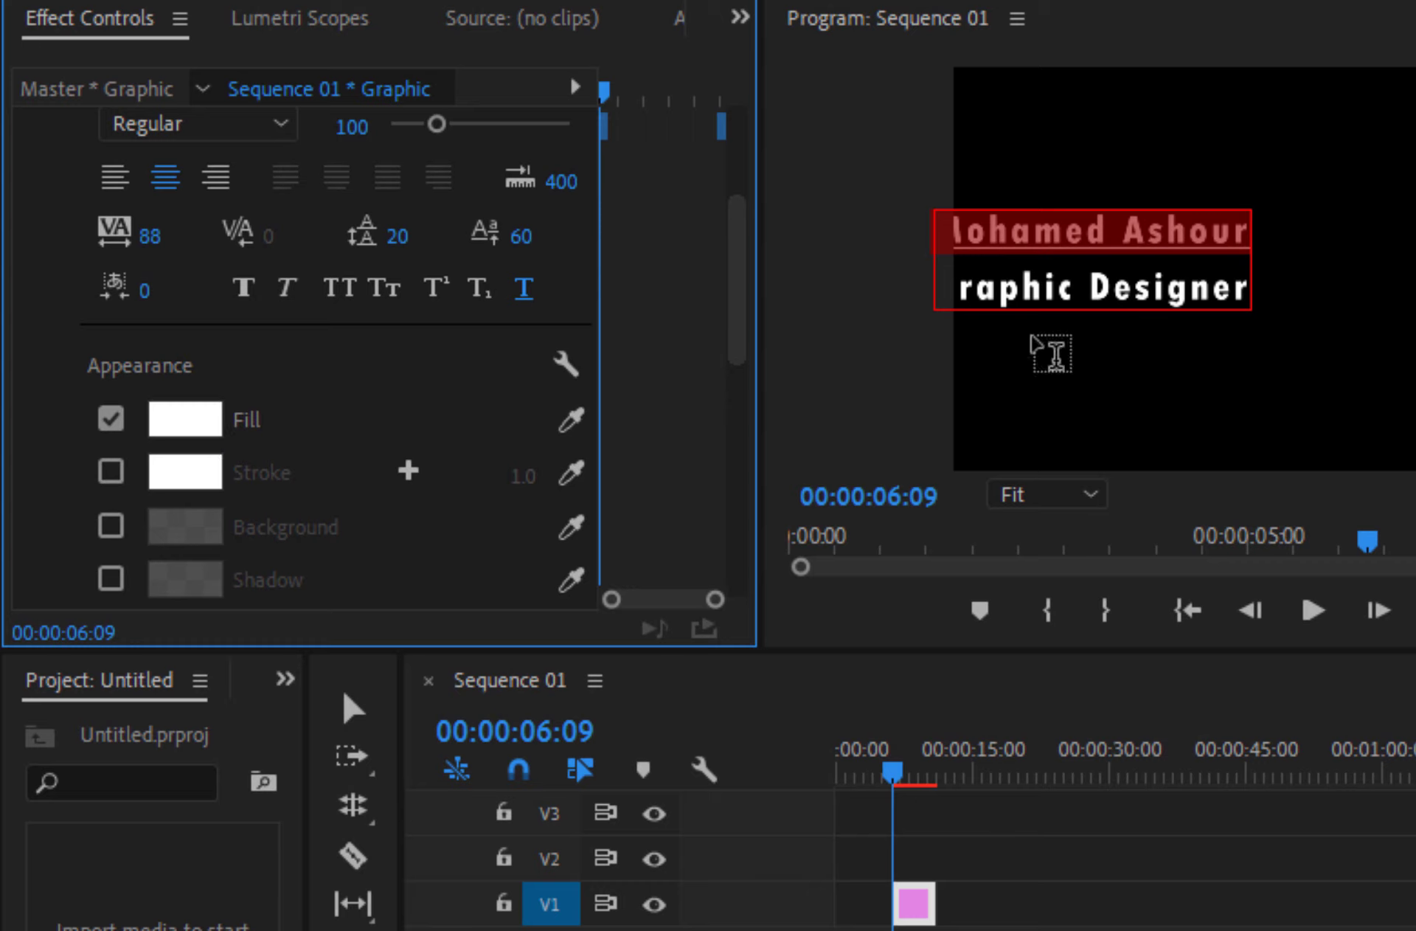
Fill the Mohamed Ashour line with mid green (H 118, S 58, B 60)
click(189, 419)
click(894, 782)
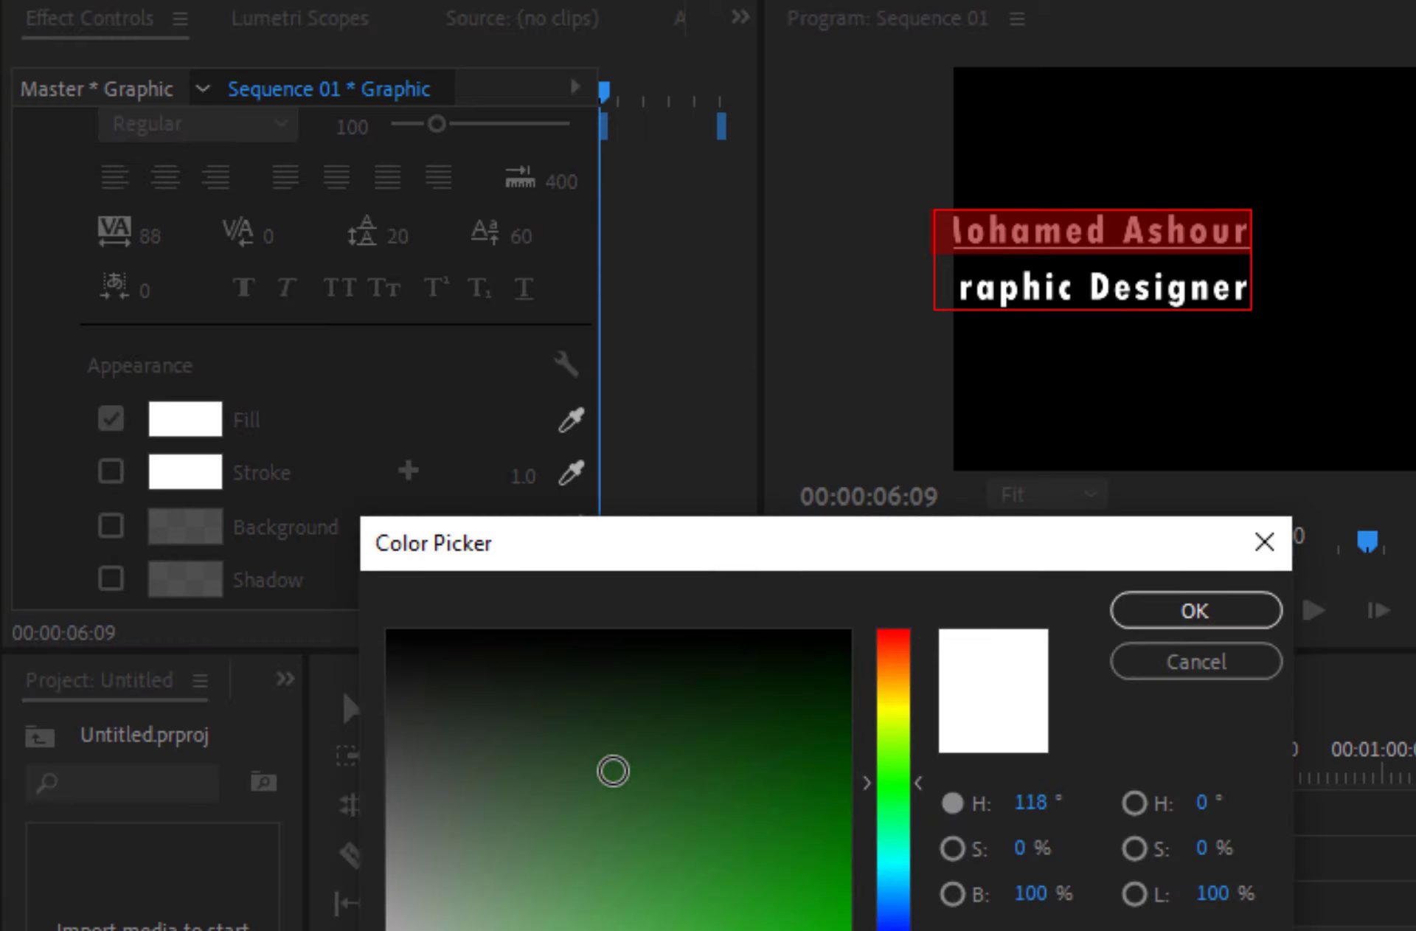
click(547, 733)
click(656, 907)
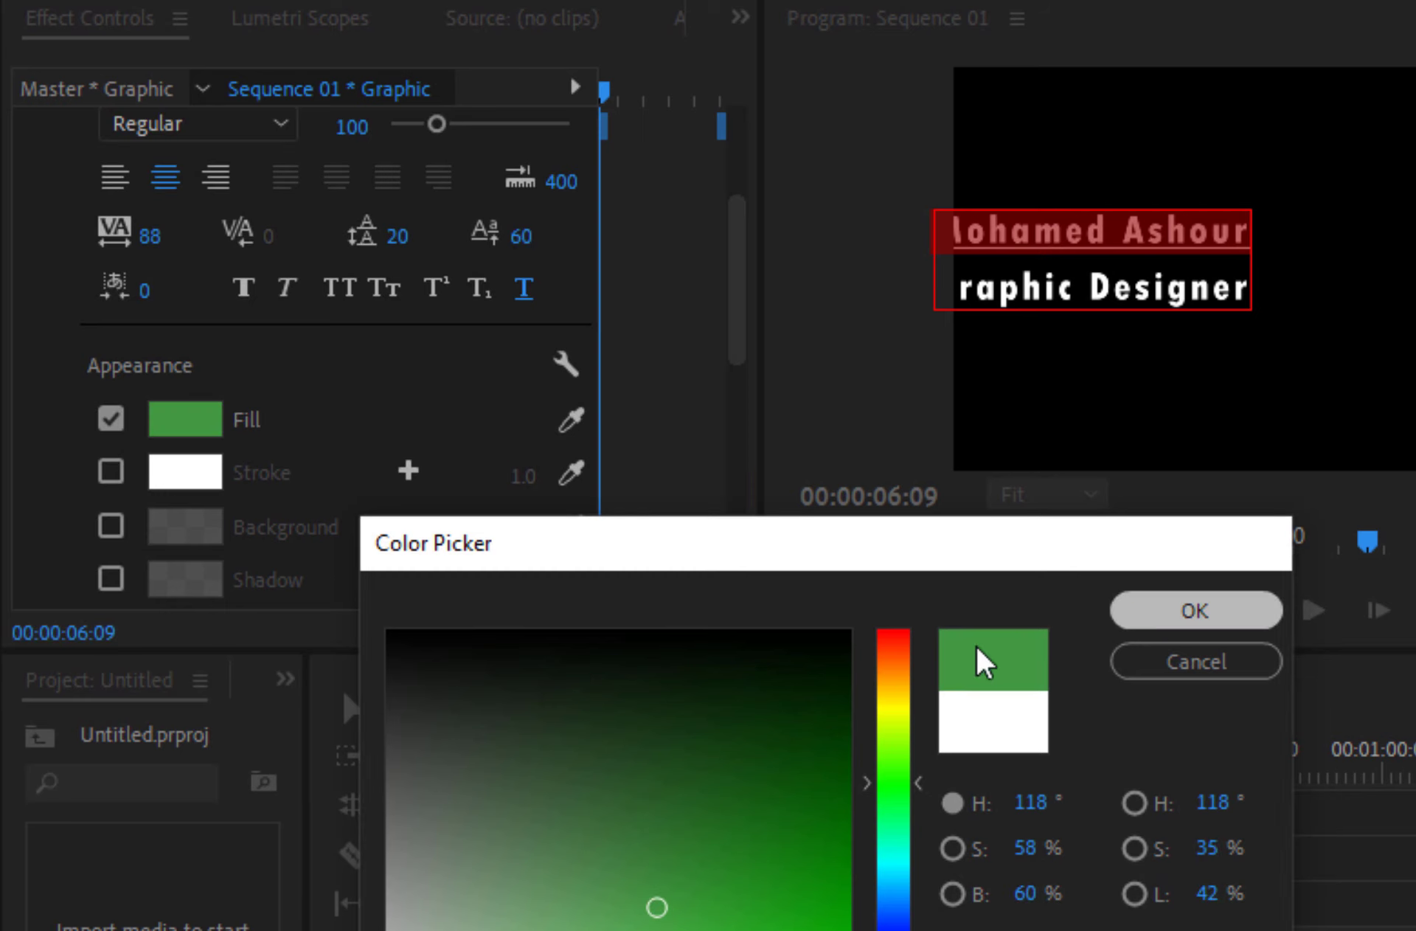
key(Return)
double_click(1167, 244)
triple_click(1167, 244)
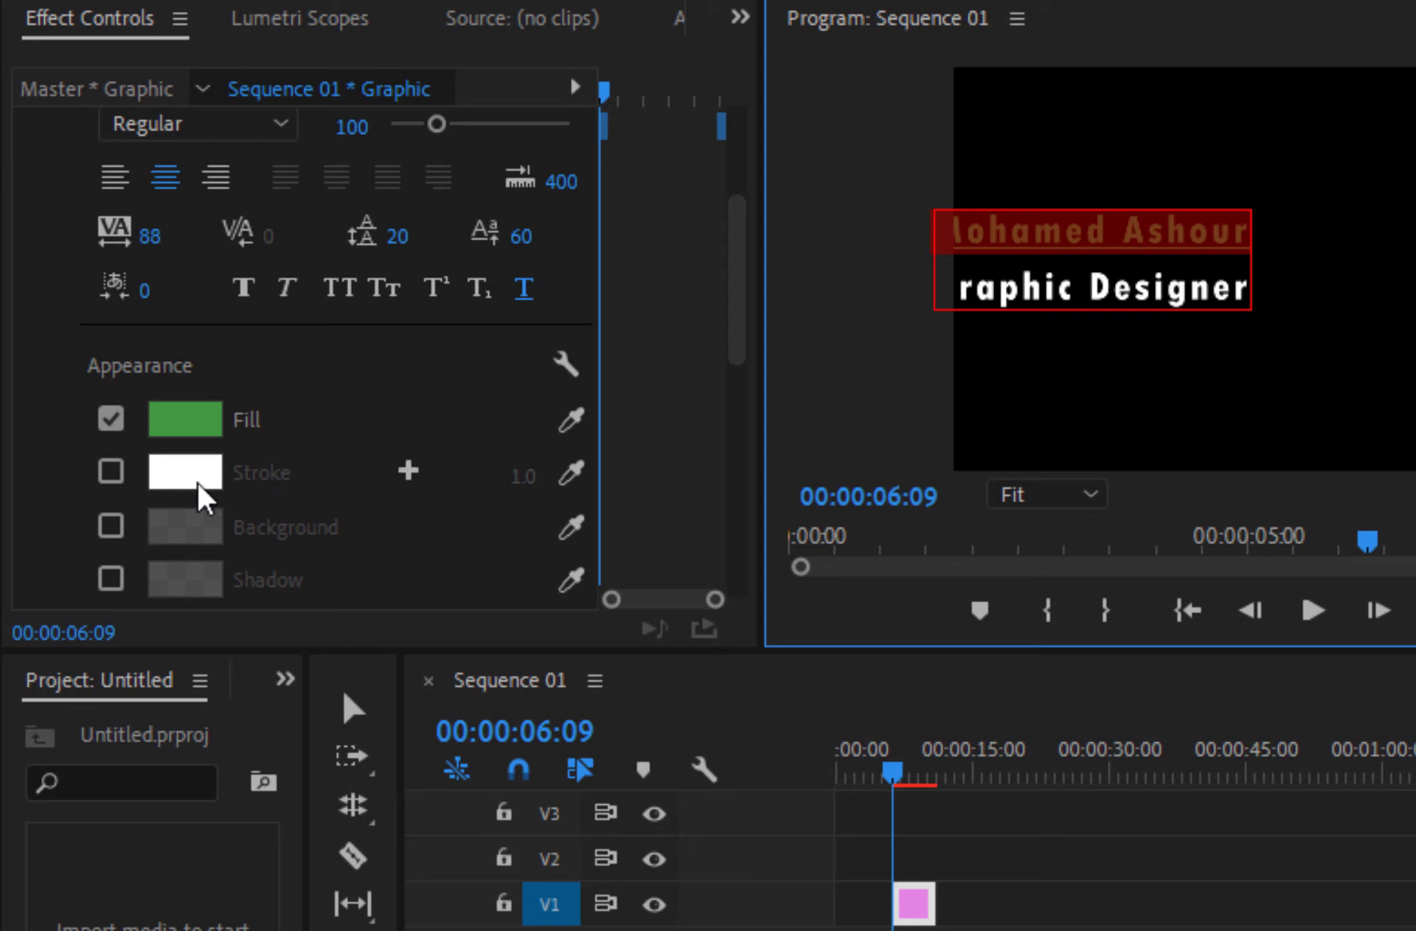
Give the name line a red stroke of width 27.0 and enable the text background
click(110, 478)
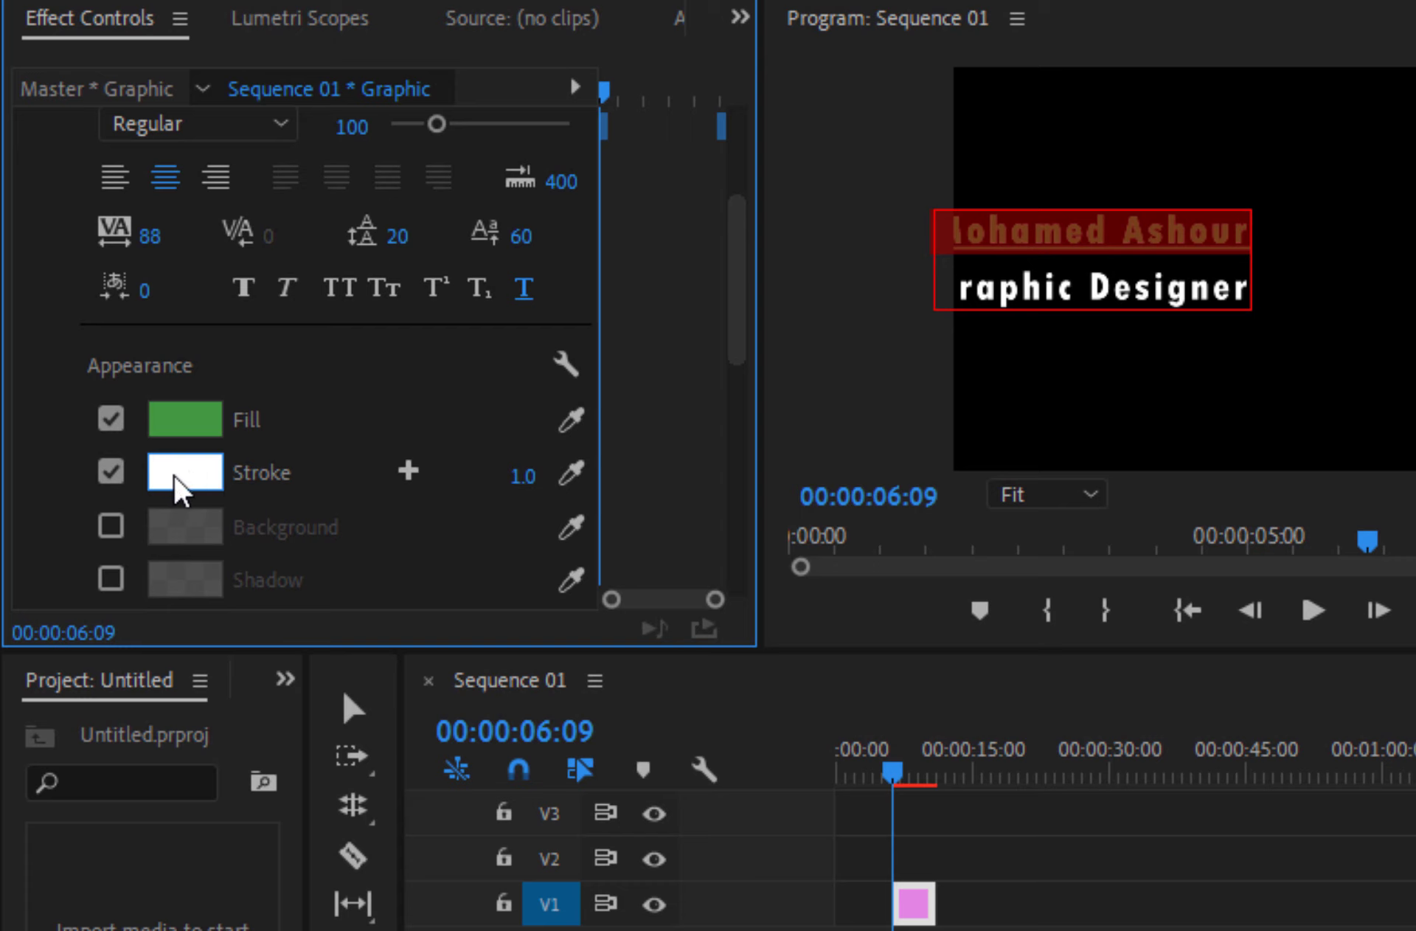
click(193, 481)
click(1144, 623)
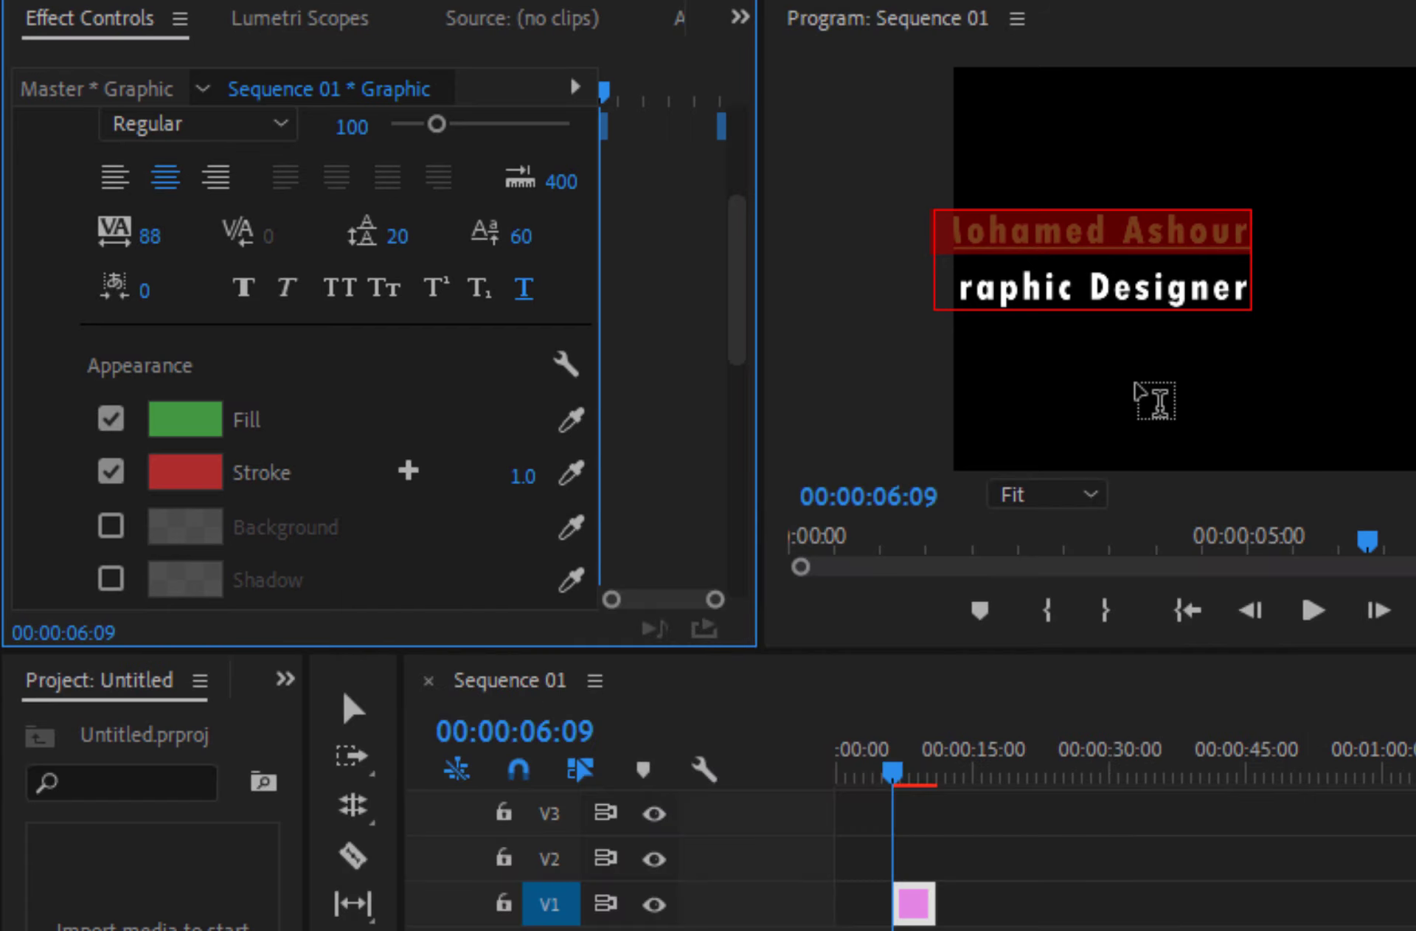
click(1170, 278)
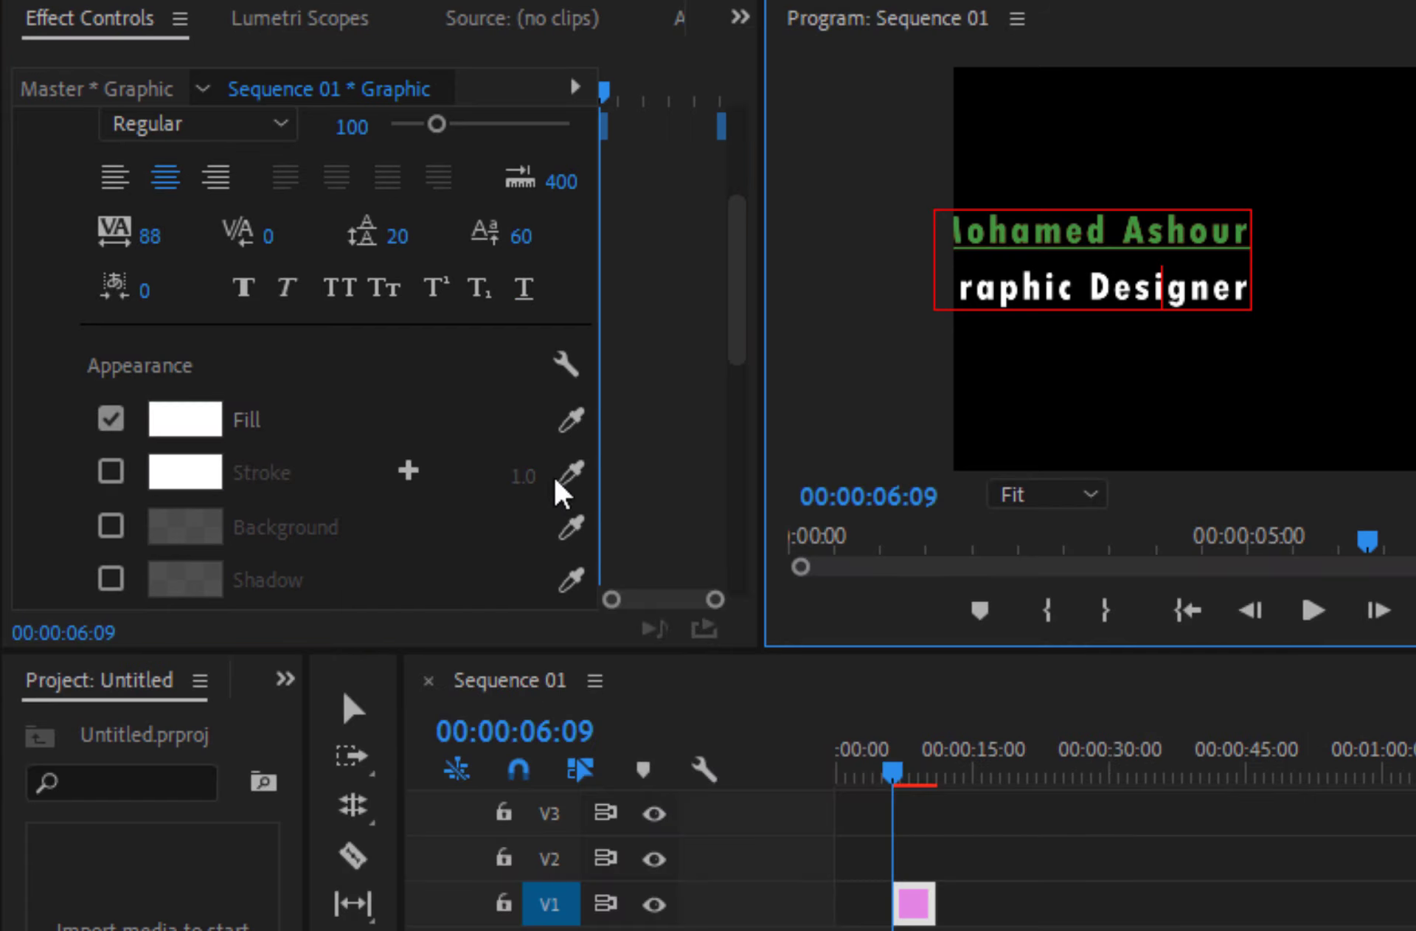
triple_click(1097, 218)
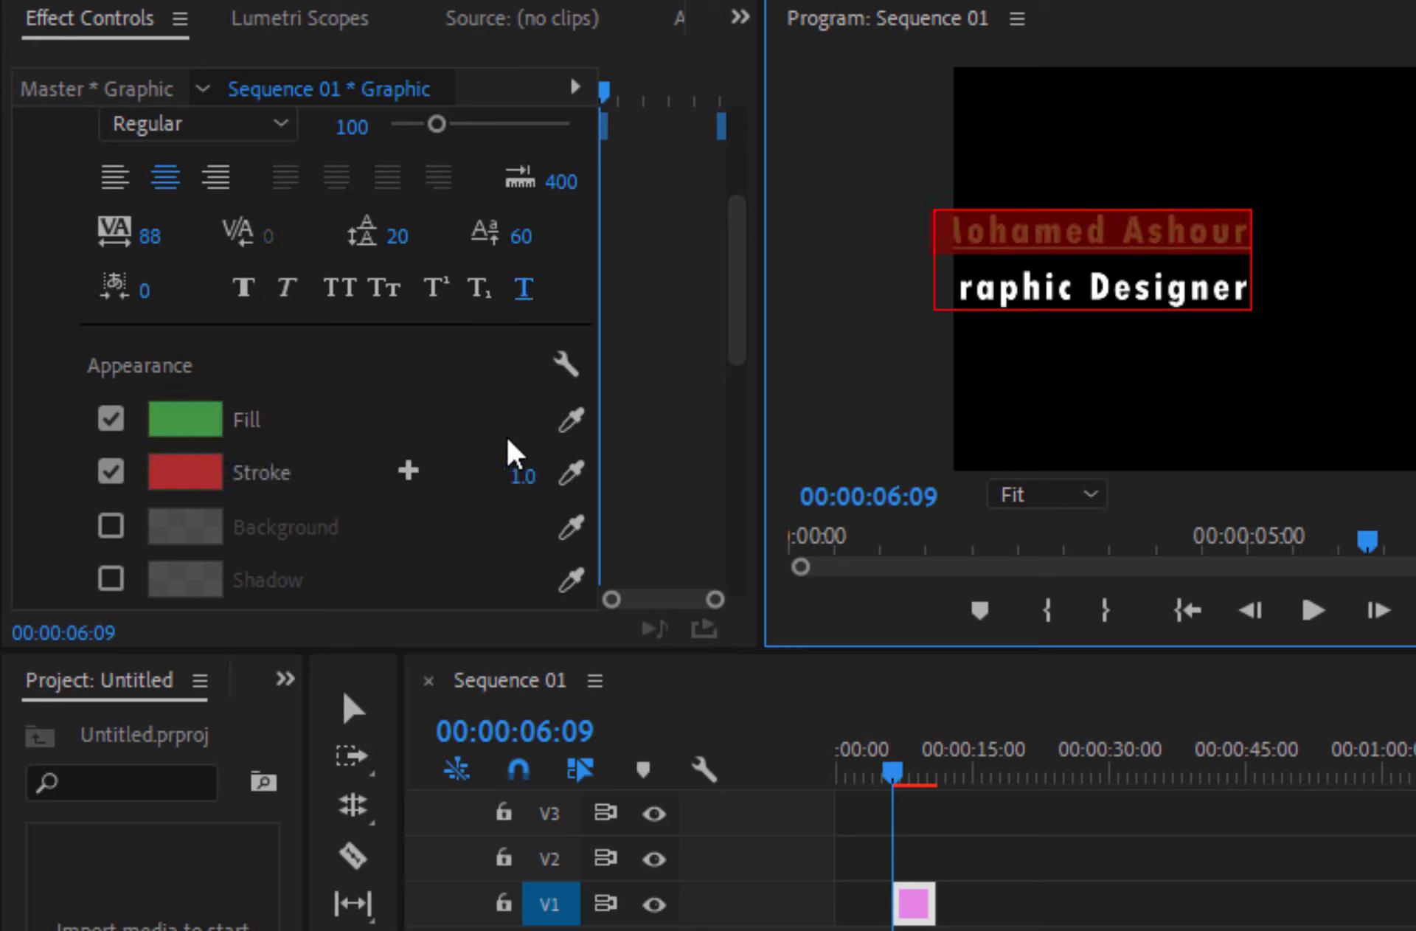
drag(525, 483, 1021, 347)
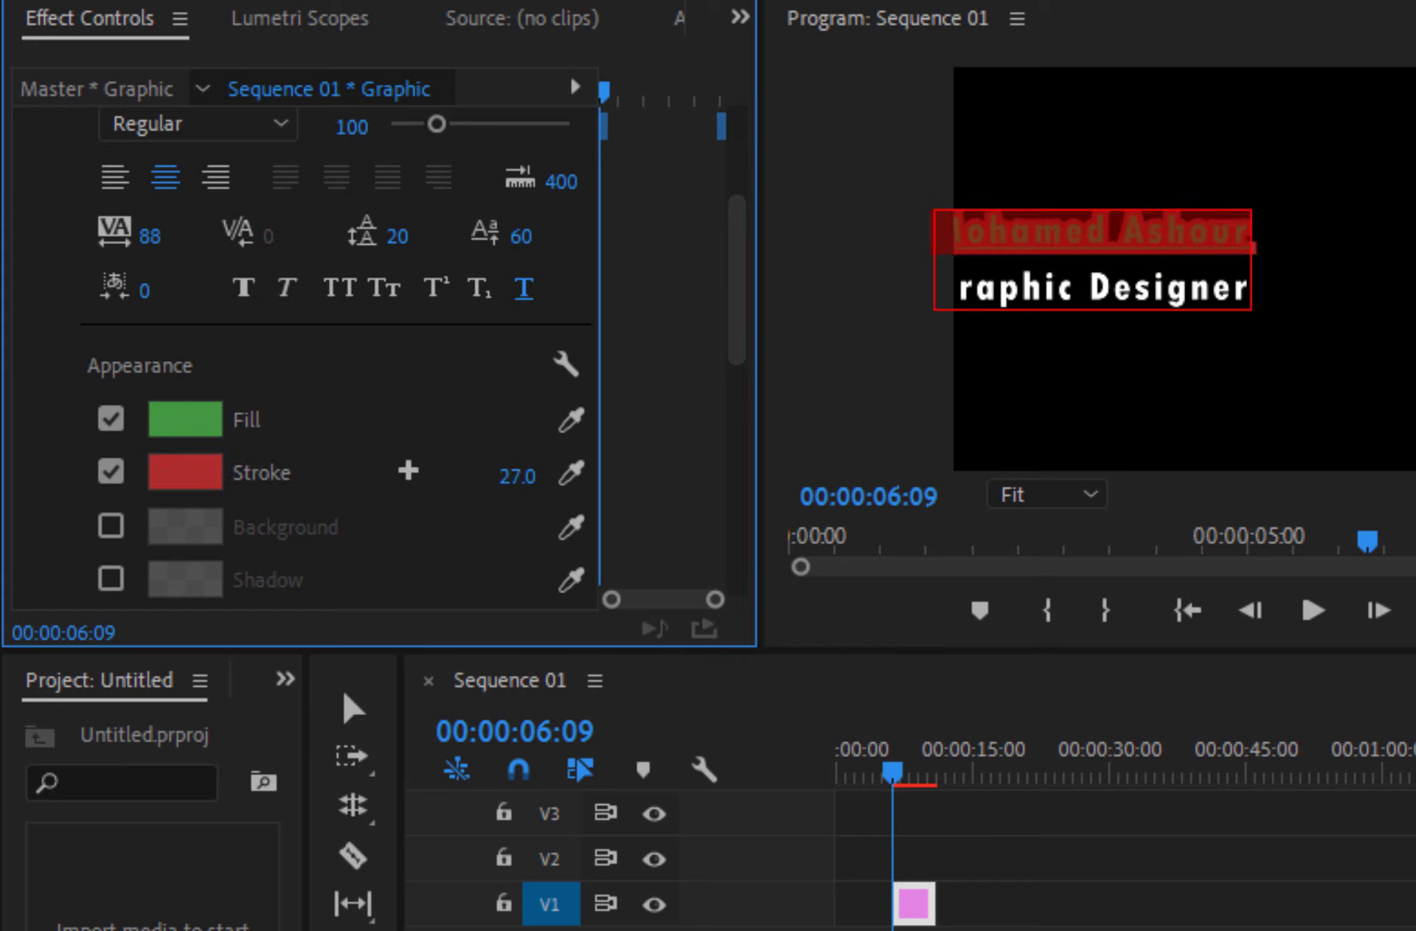
scroll(328, 449, down, 1)
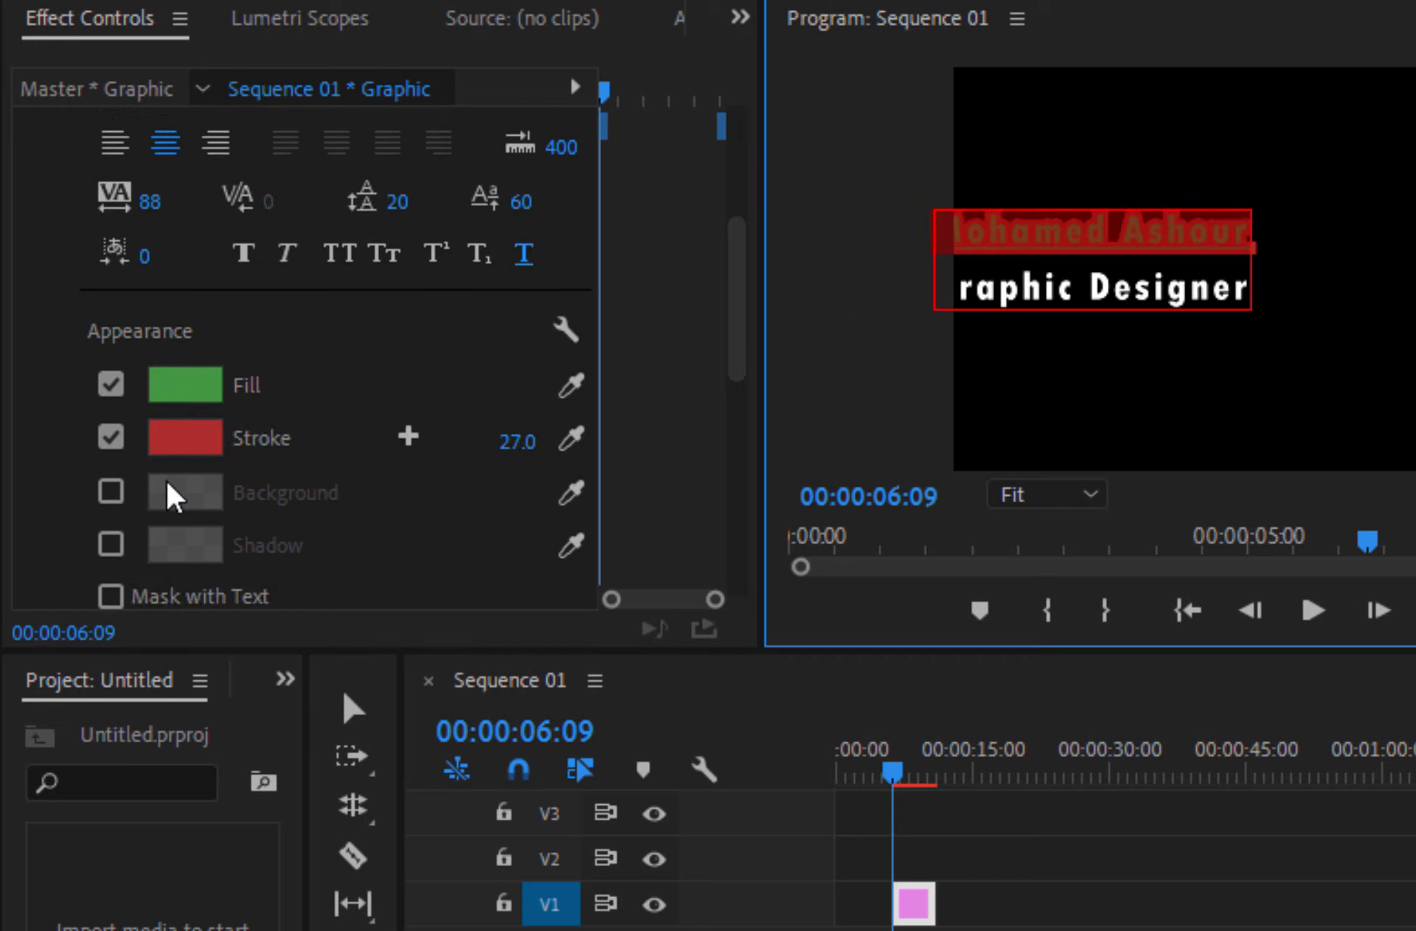
click(110, 492)
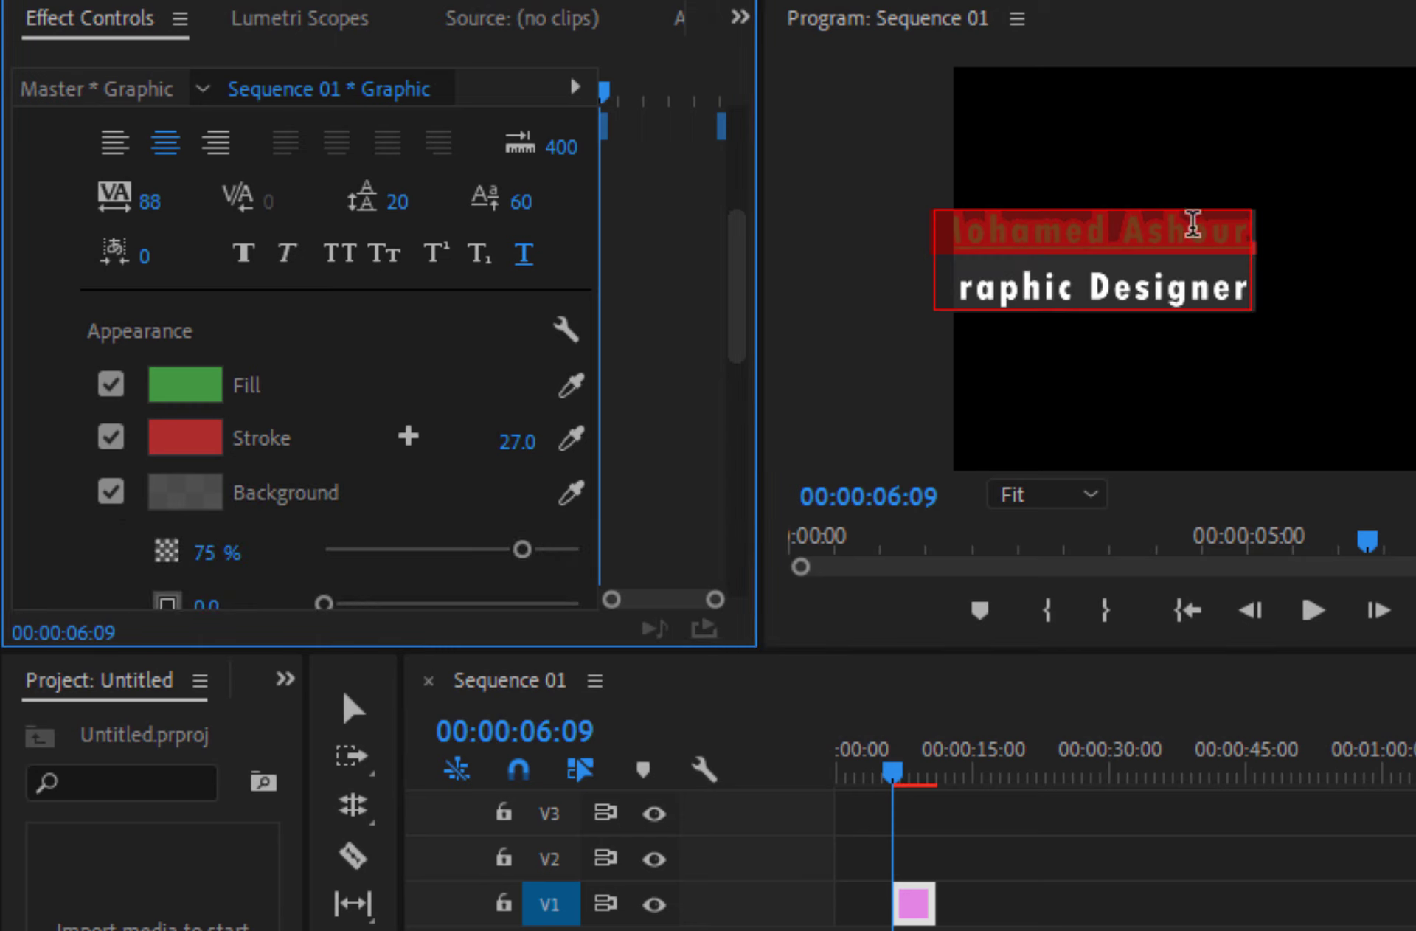
Make the background 100% opaque, size 13.5, and yellow (H 63, S 60, B 80)
scroll(399, 512, down, 1)
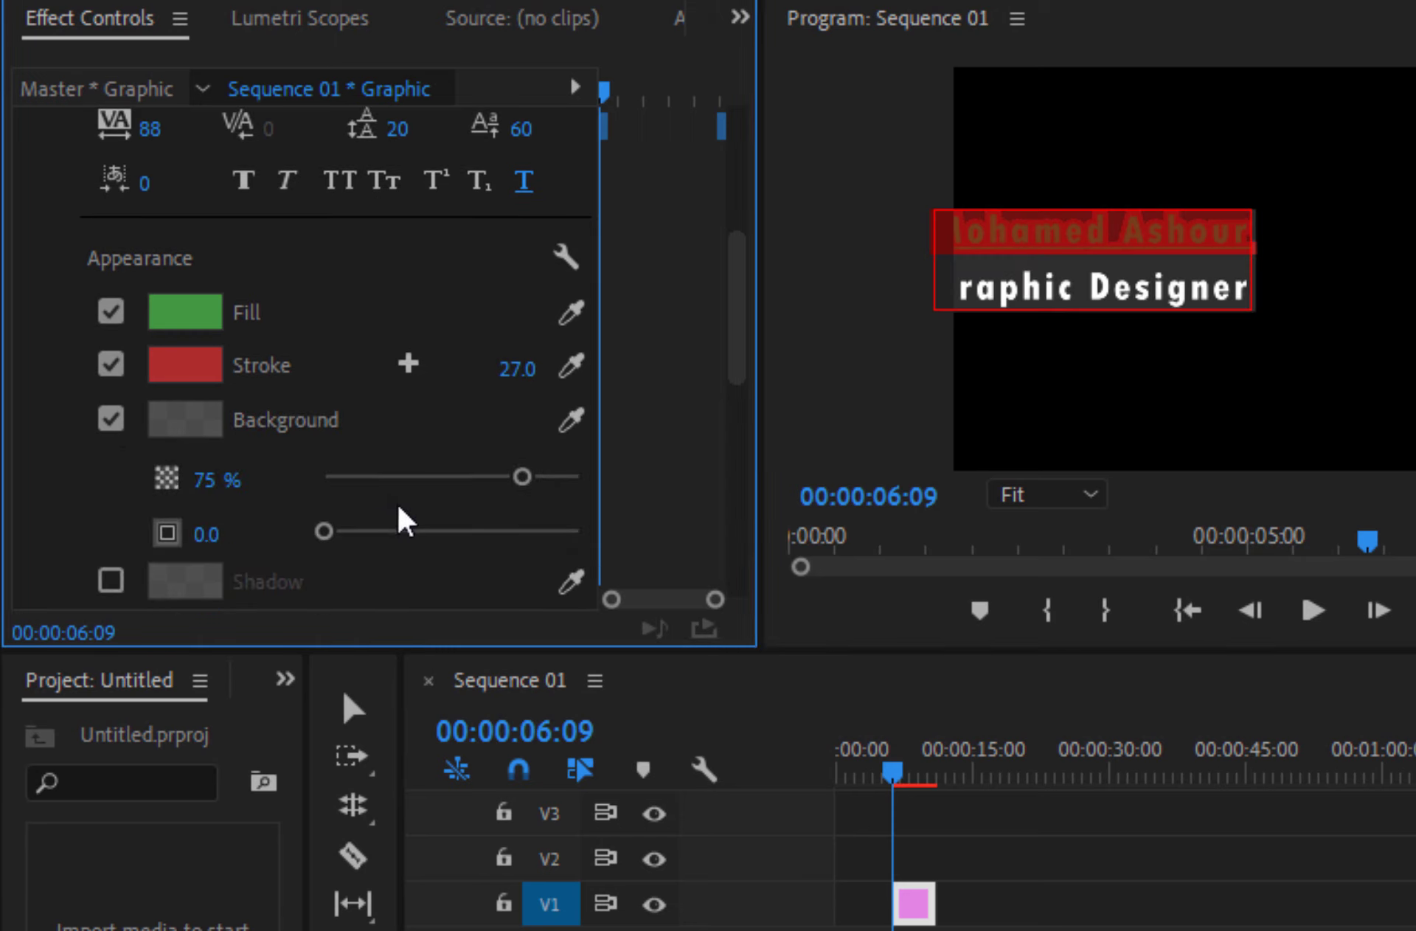
drag(530, 485, 642, 489)
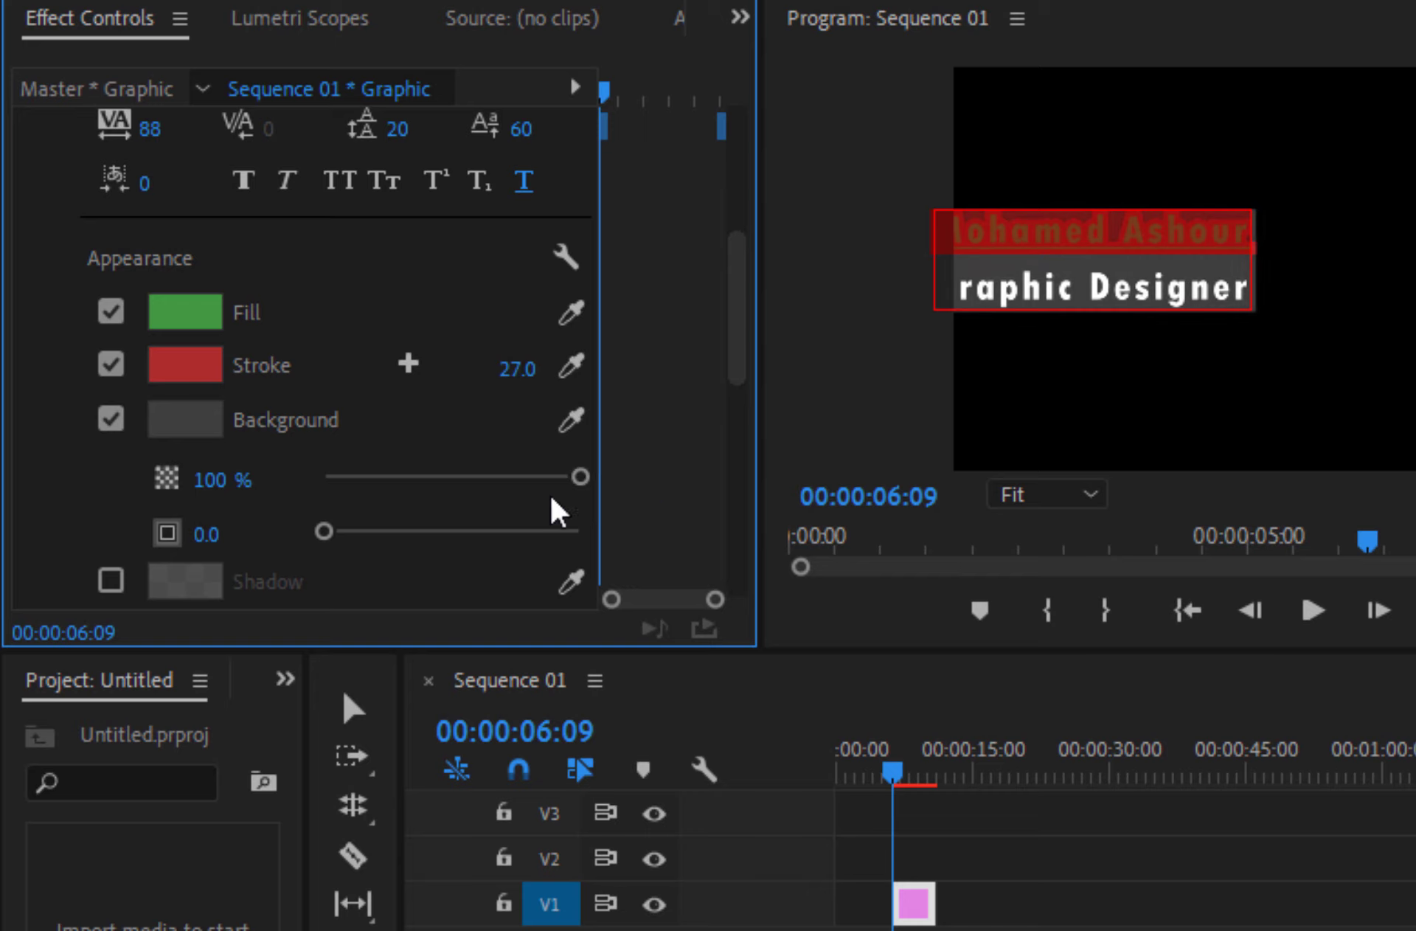
mouse_move(324, 531)
mouse_down()
mouse_move(356, 544)
mouse_move(384, 532)
mouse_move(355, 530)
mouse_up()
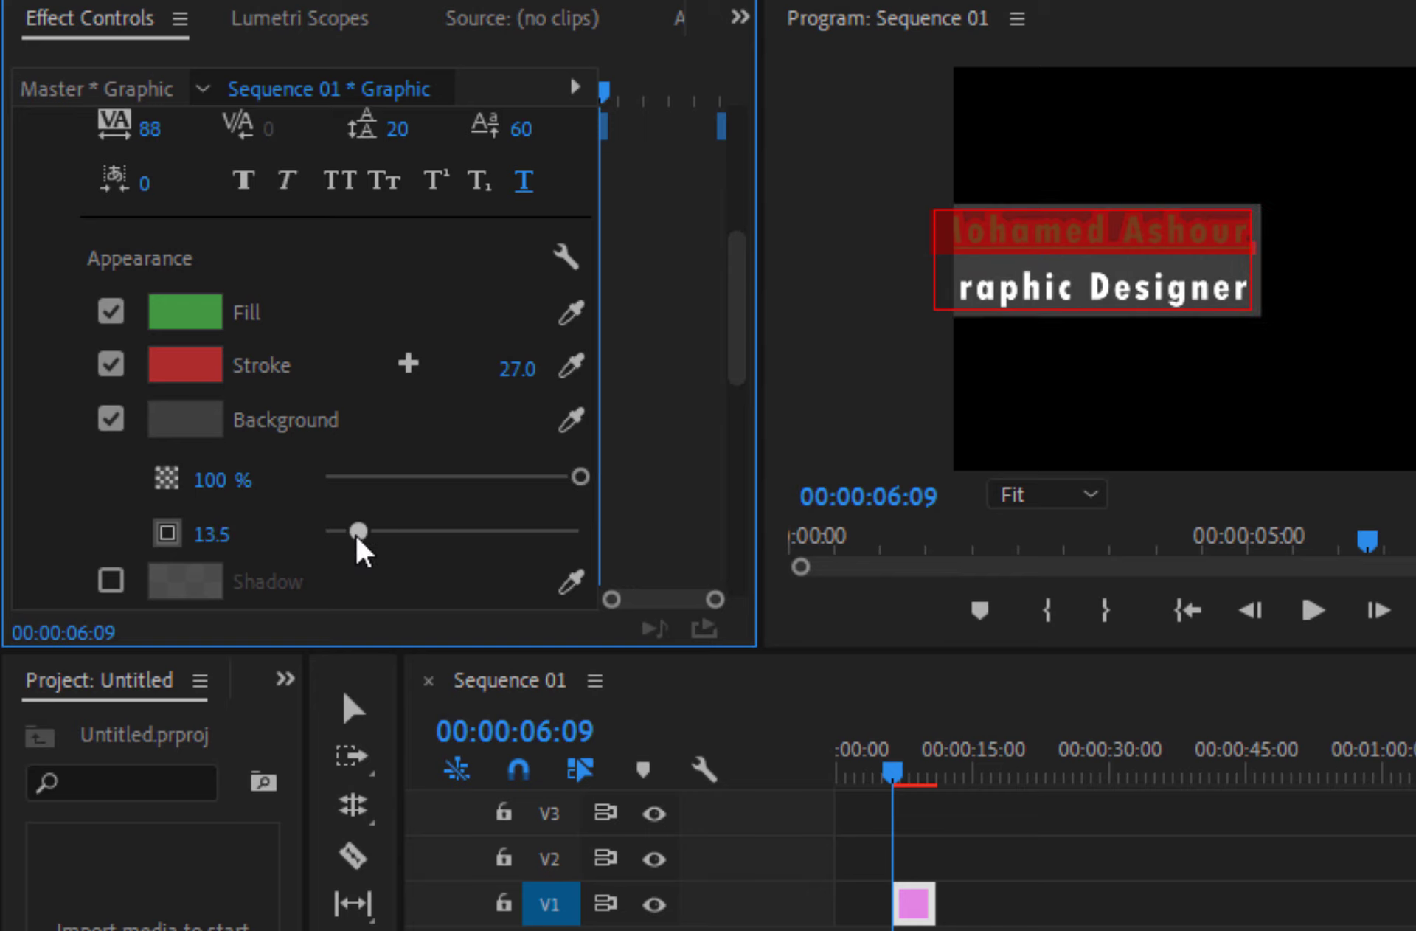
click(206, 424)
click(893, 711)
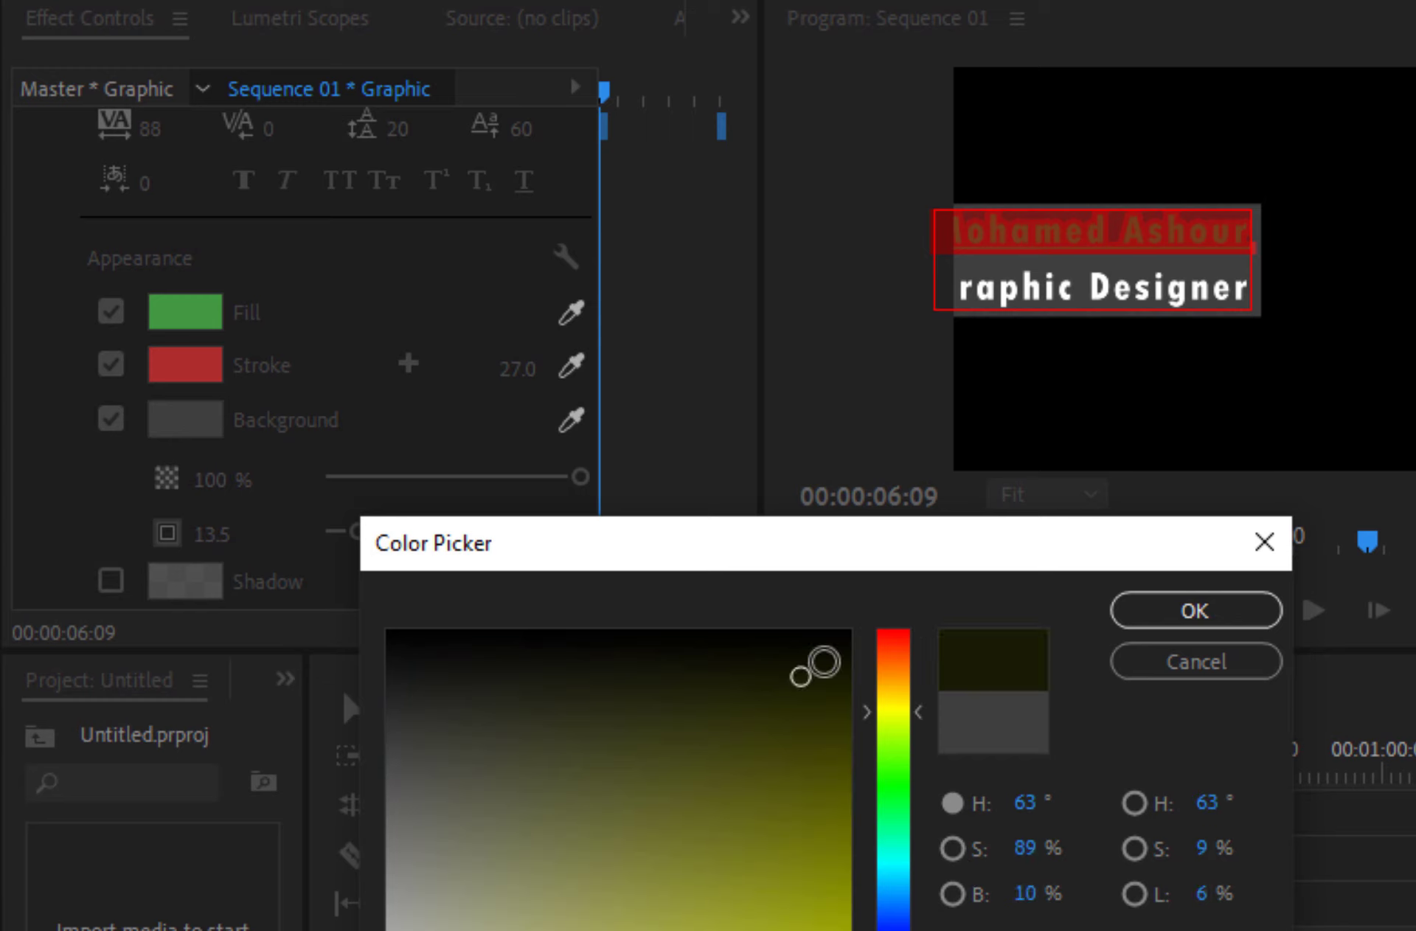
drag(815, 660, 582, 907)
click(794, 913)
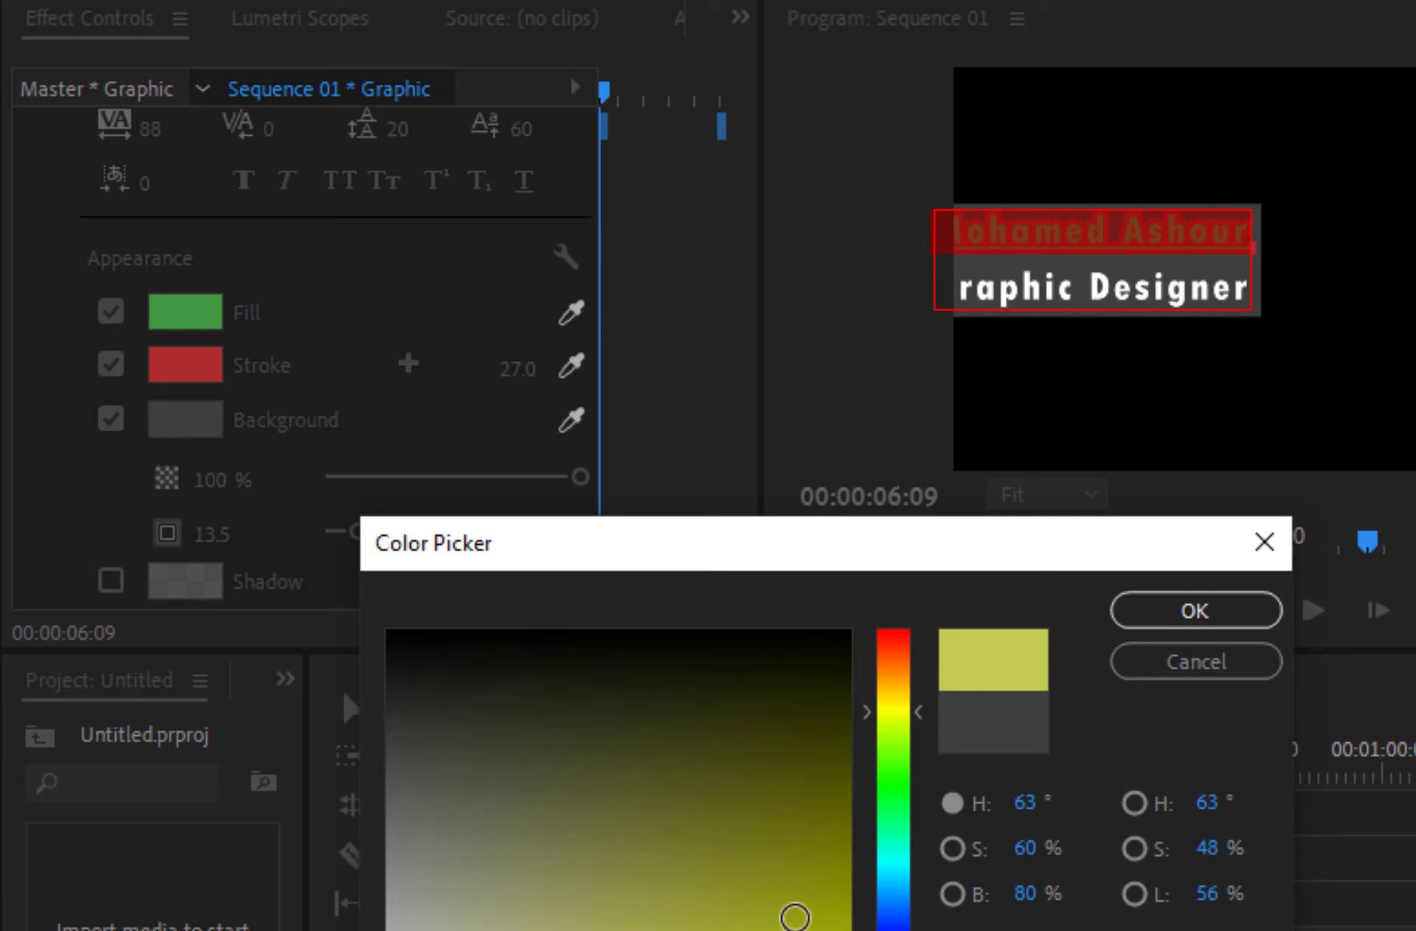
click(1155, 621)
scroll(254, 442, down, 3)
Turn on a shadow, then reset Source Text so the title returns to plain white
click(127, 363)
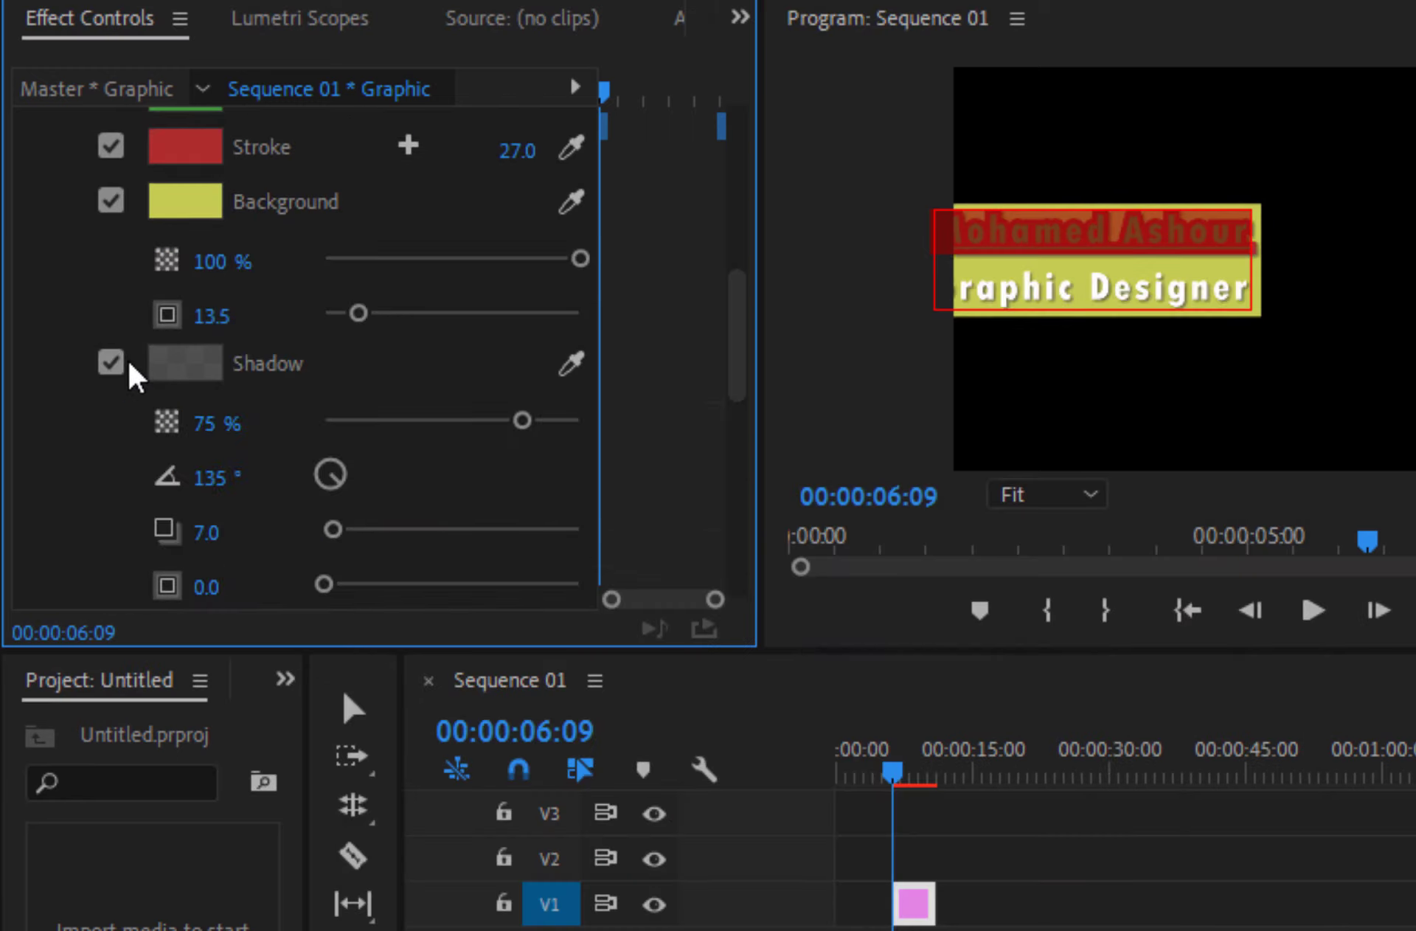
click(796, 303)
scroll(516, 279, up, 2)
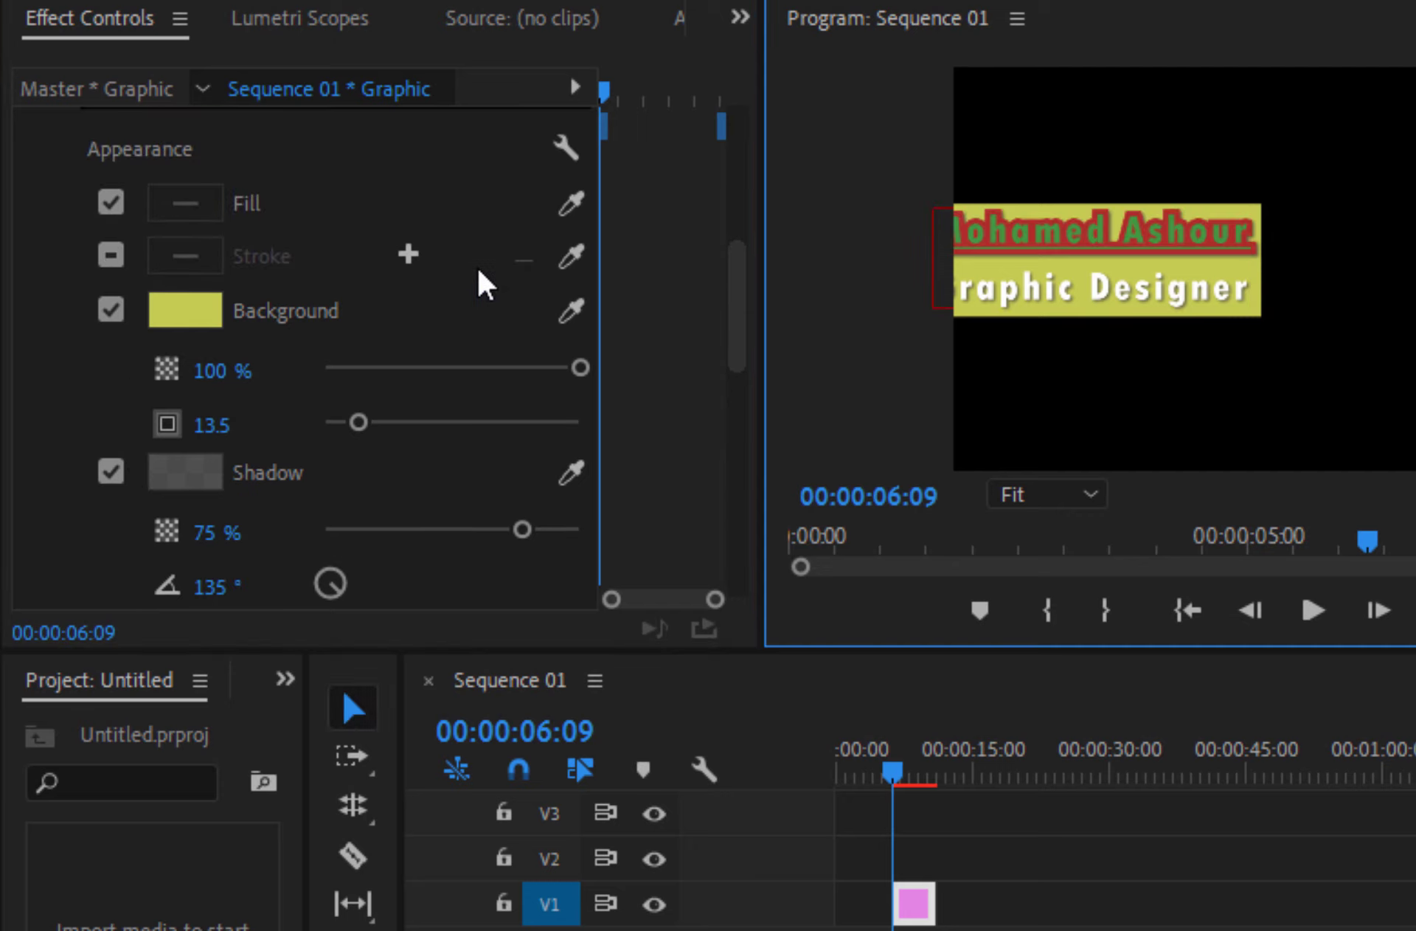
scroll(207, 323, up, 3)
scroll(365, 193, up, 4)
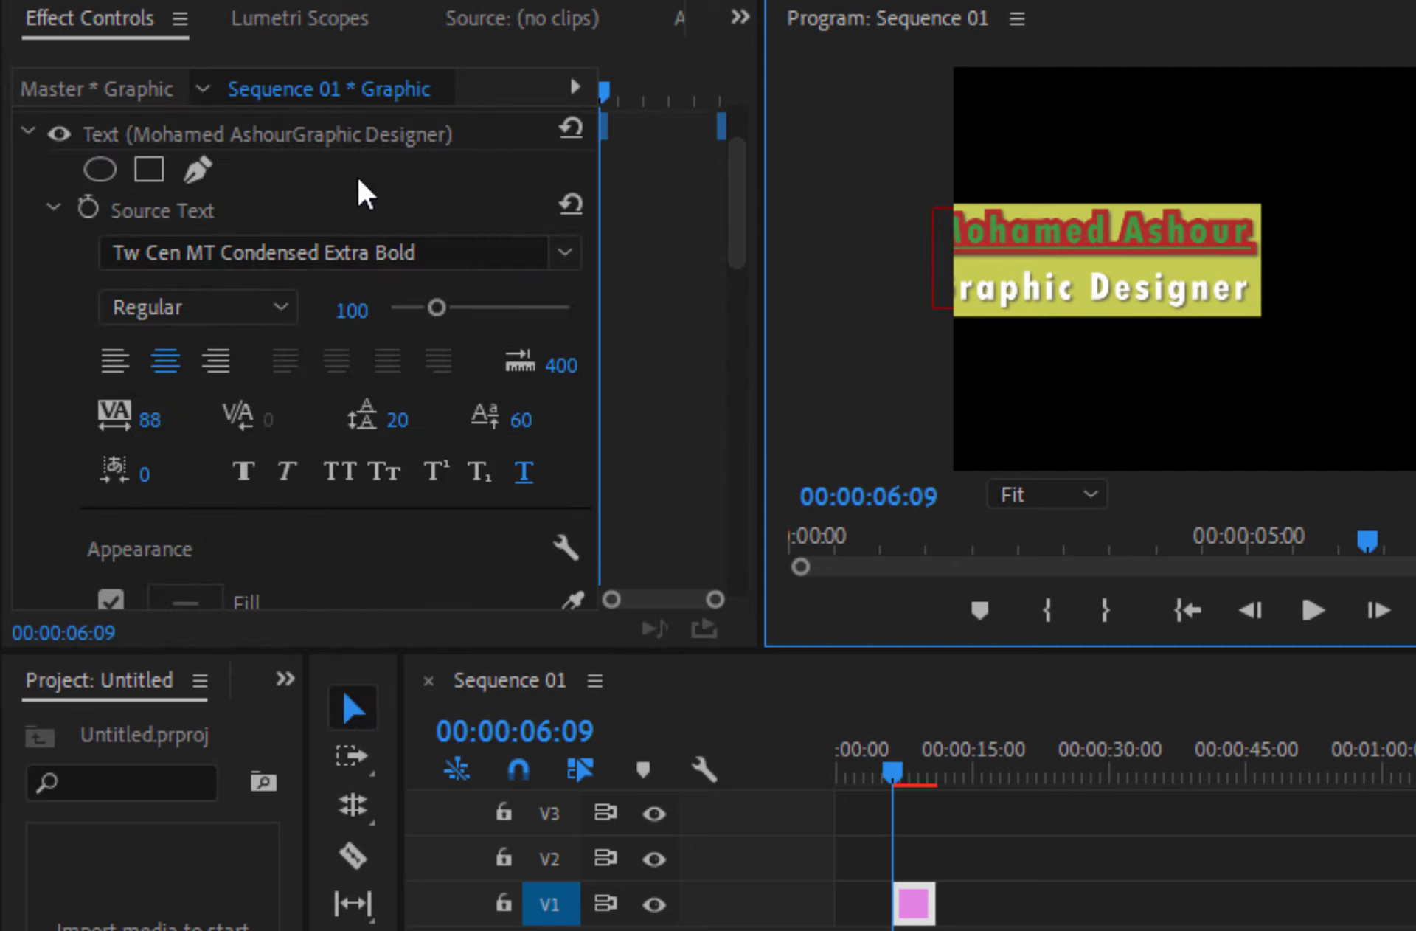
click(572, 207)
scroll(369, 379, down, 8)
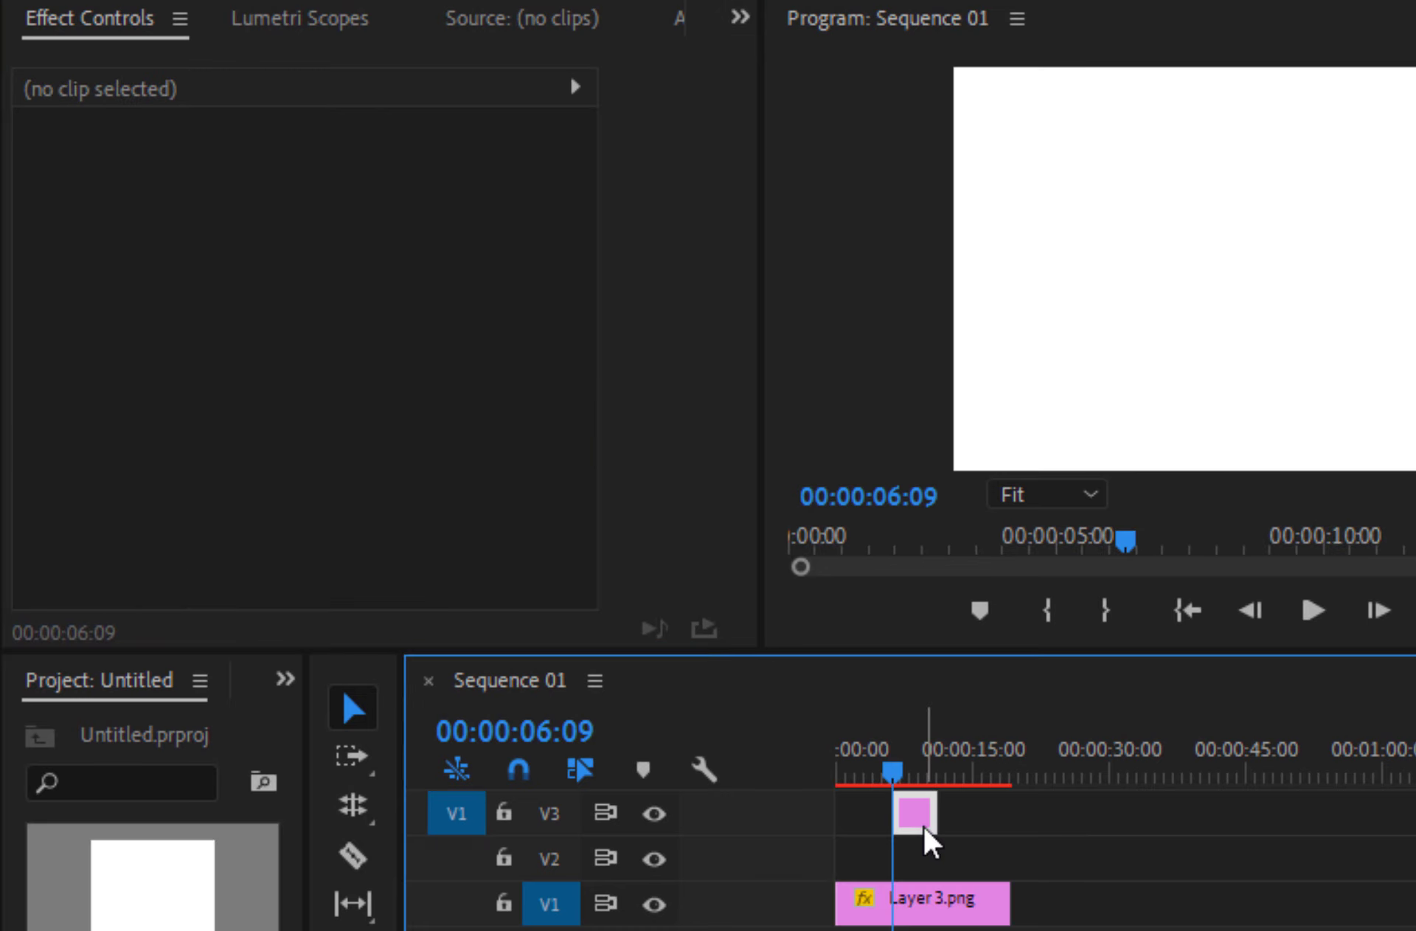
Select the title clip on V3 and give its text a dark red fill
click(925, 827)
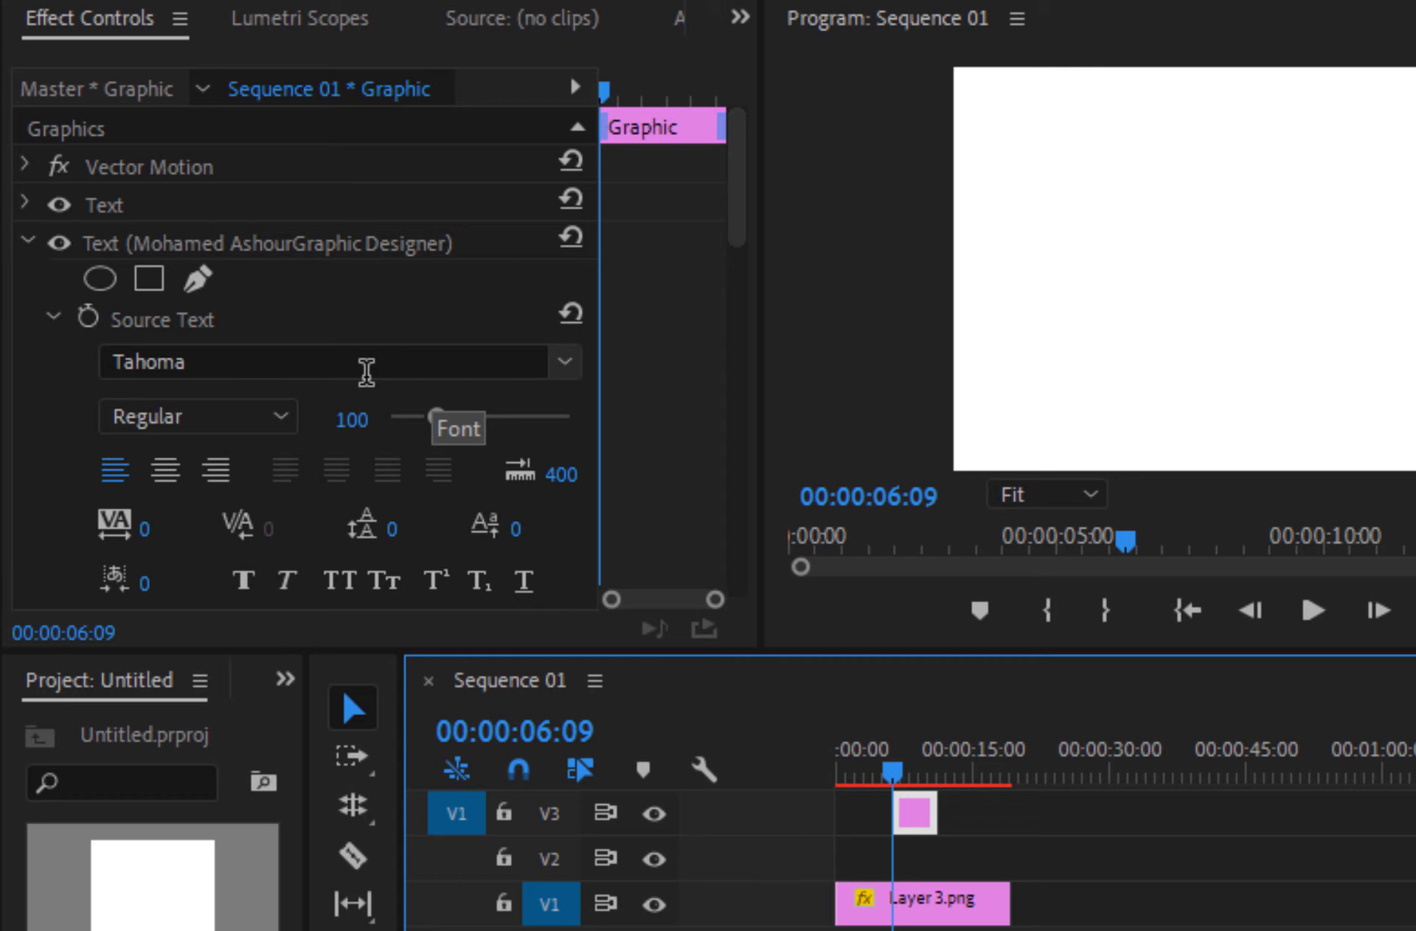
scroll(364, 369, down, 4)
click(155, 418)
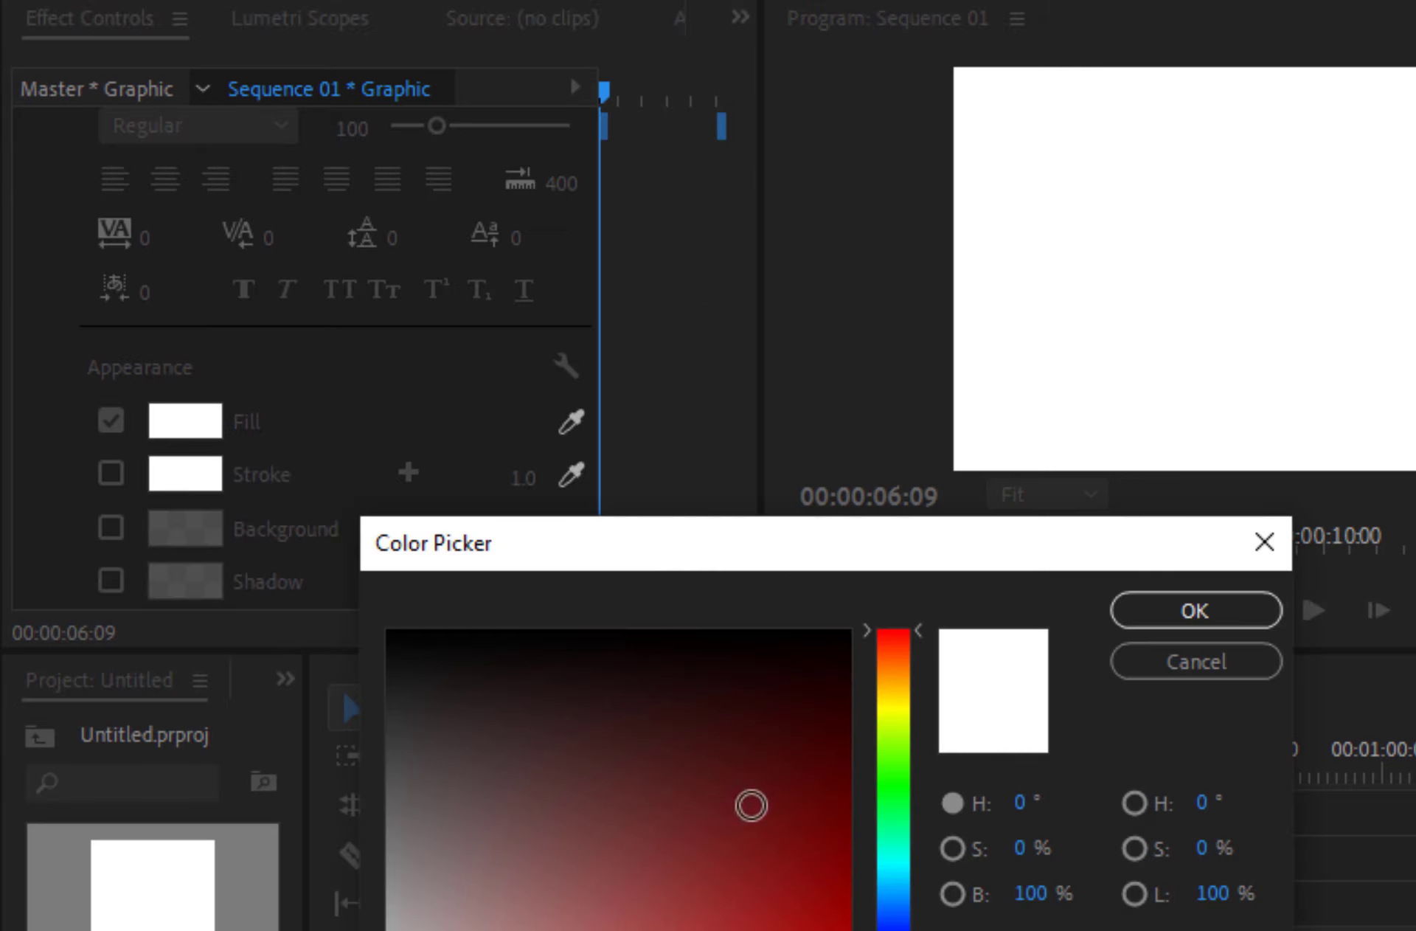
mouse_move(751, 805)
mouse_down()
mouse_move(841, 676)
mouse_move(793, 925)
mouse_up()
click(1195, 611)
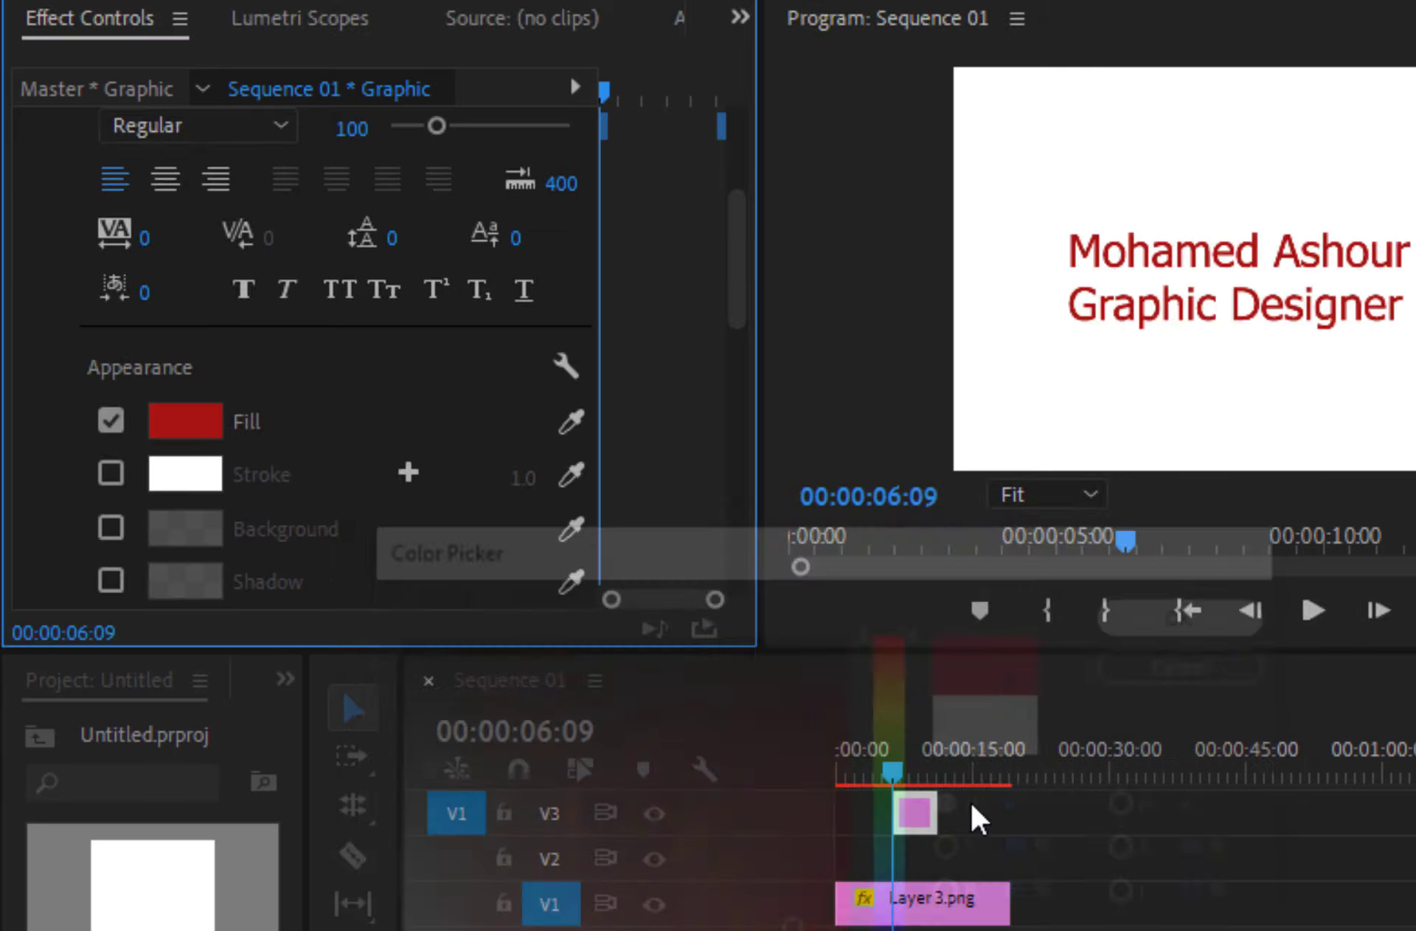
Switch the text background on, then off again
scroll(349, 480, down, 1)
scroll(279, 463, down, 2)
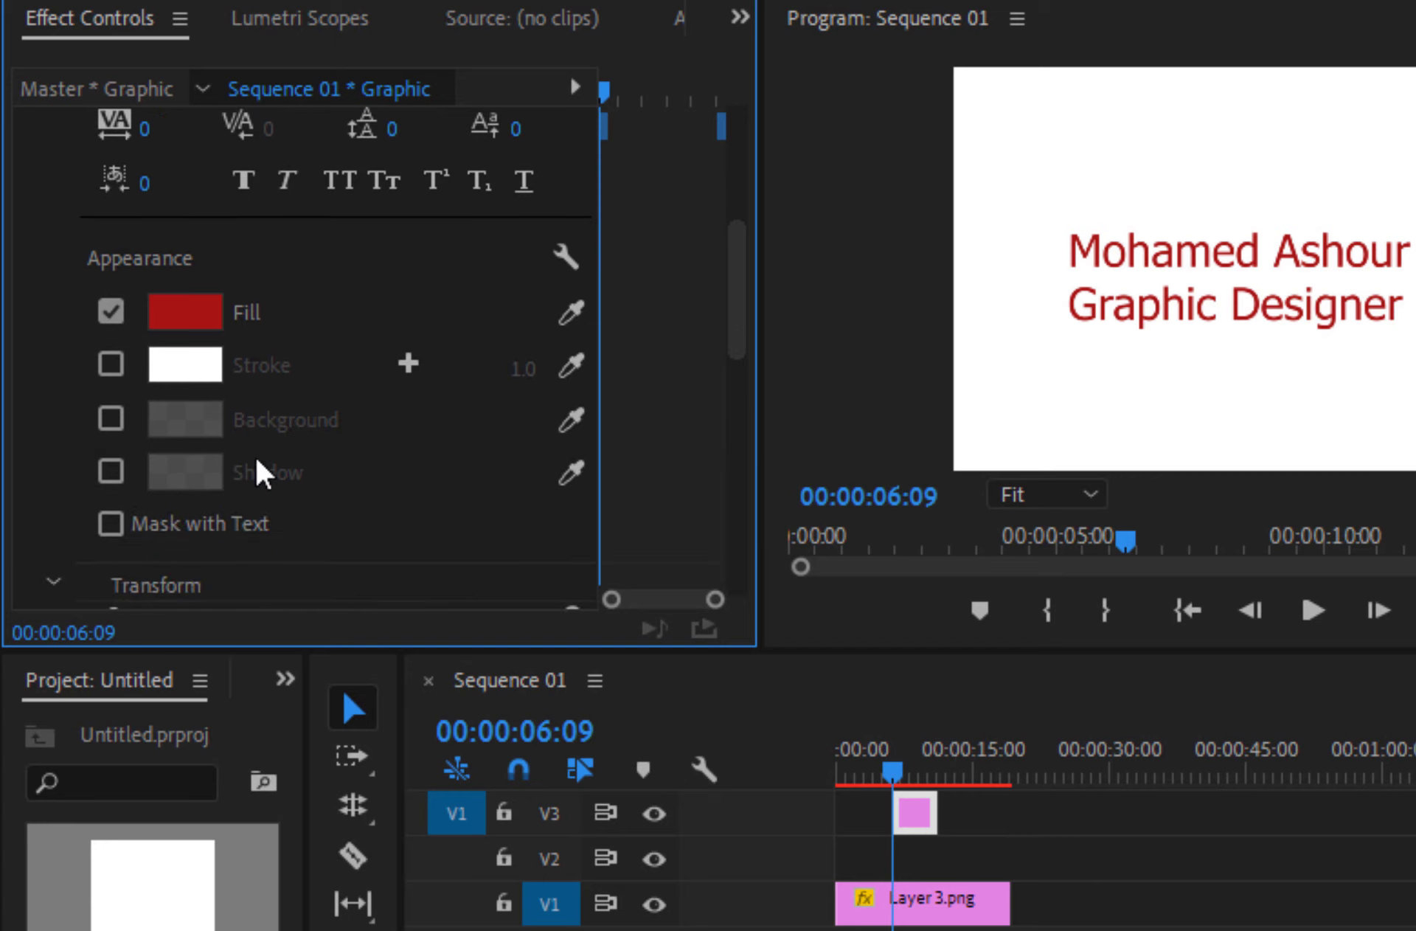
click(109, 421)
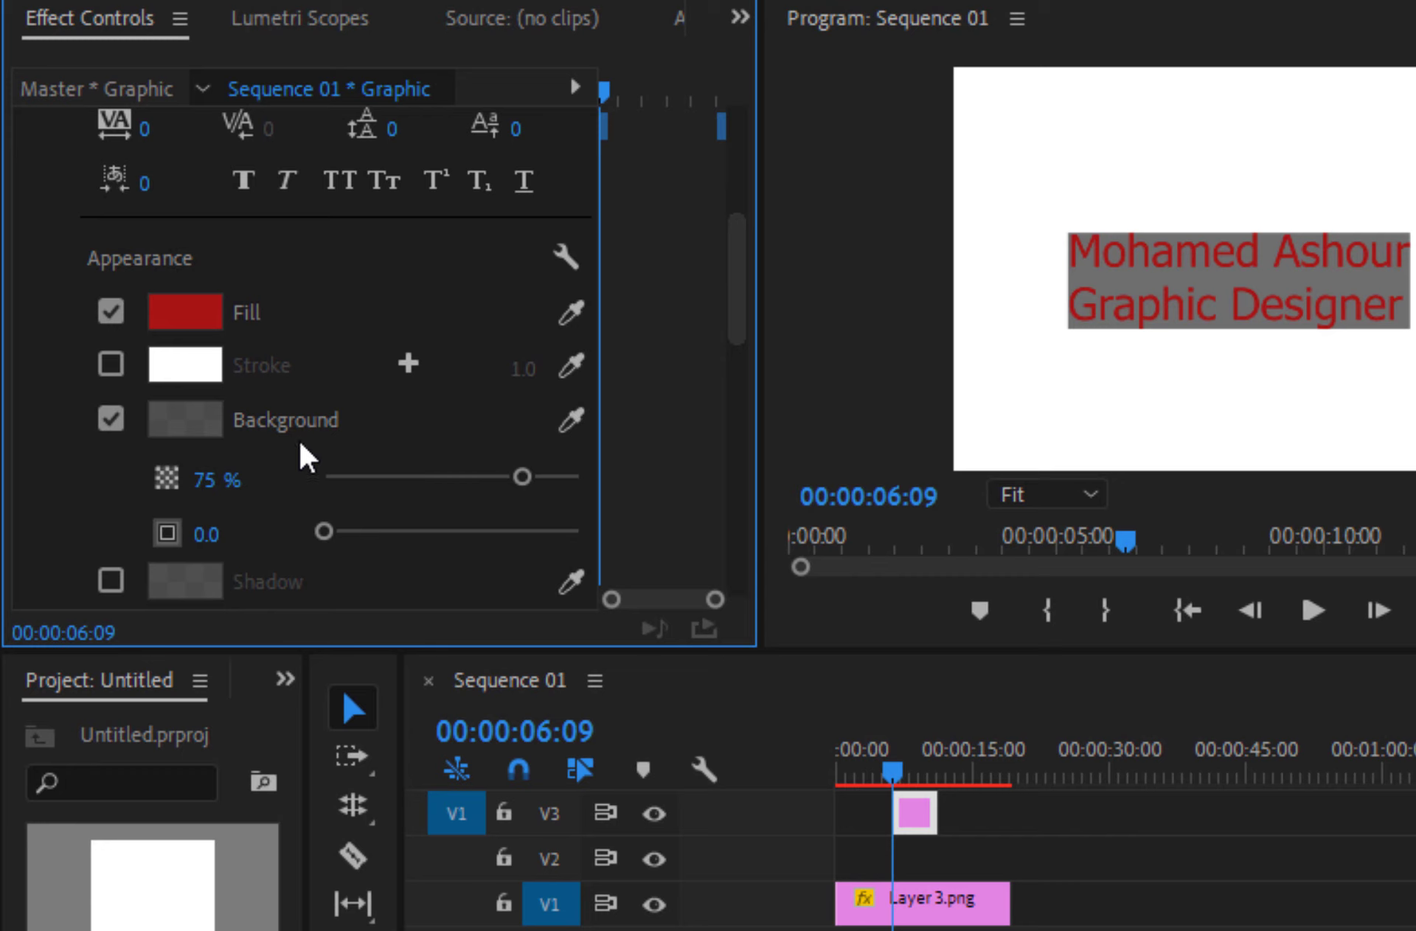
click(111, 418)
scroll(186, 458, down, 1)
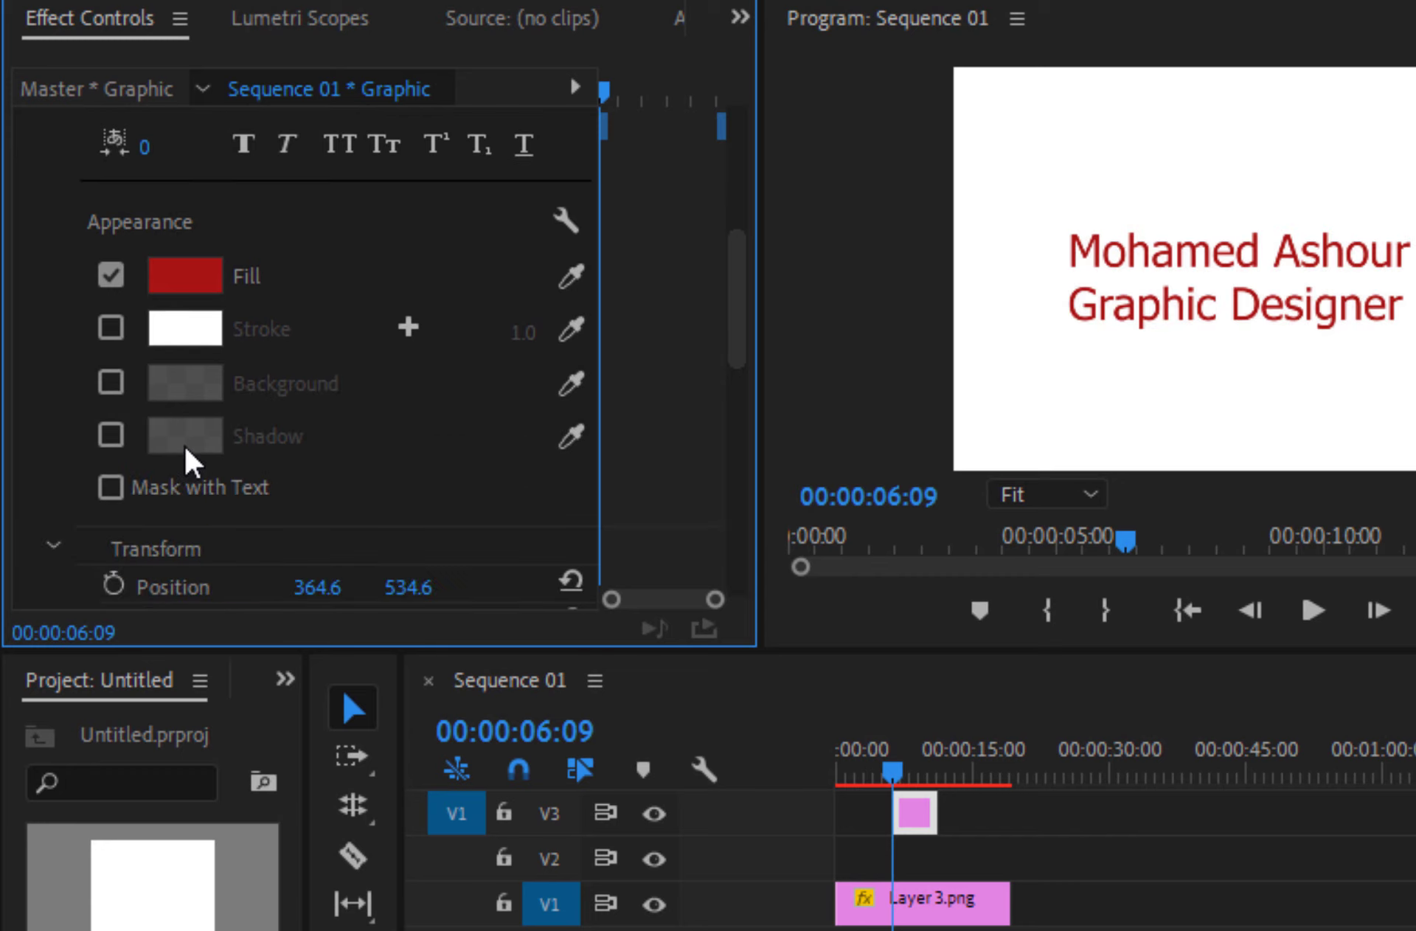
scroll(183, 459, down, 1)
Add a drop shadow to the title at 100% opacity, 277° angle and 11.3 distance
click(128, 396)
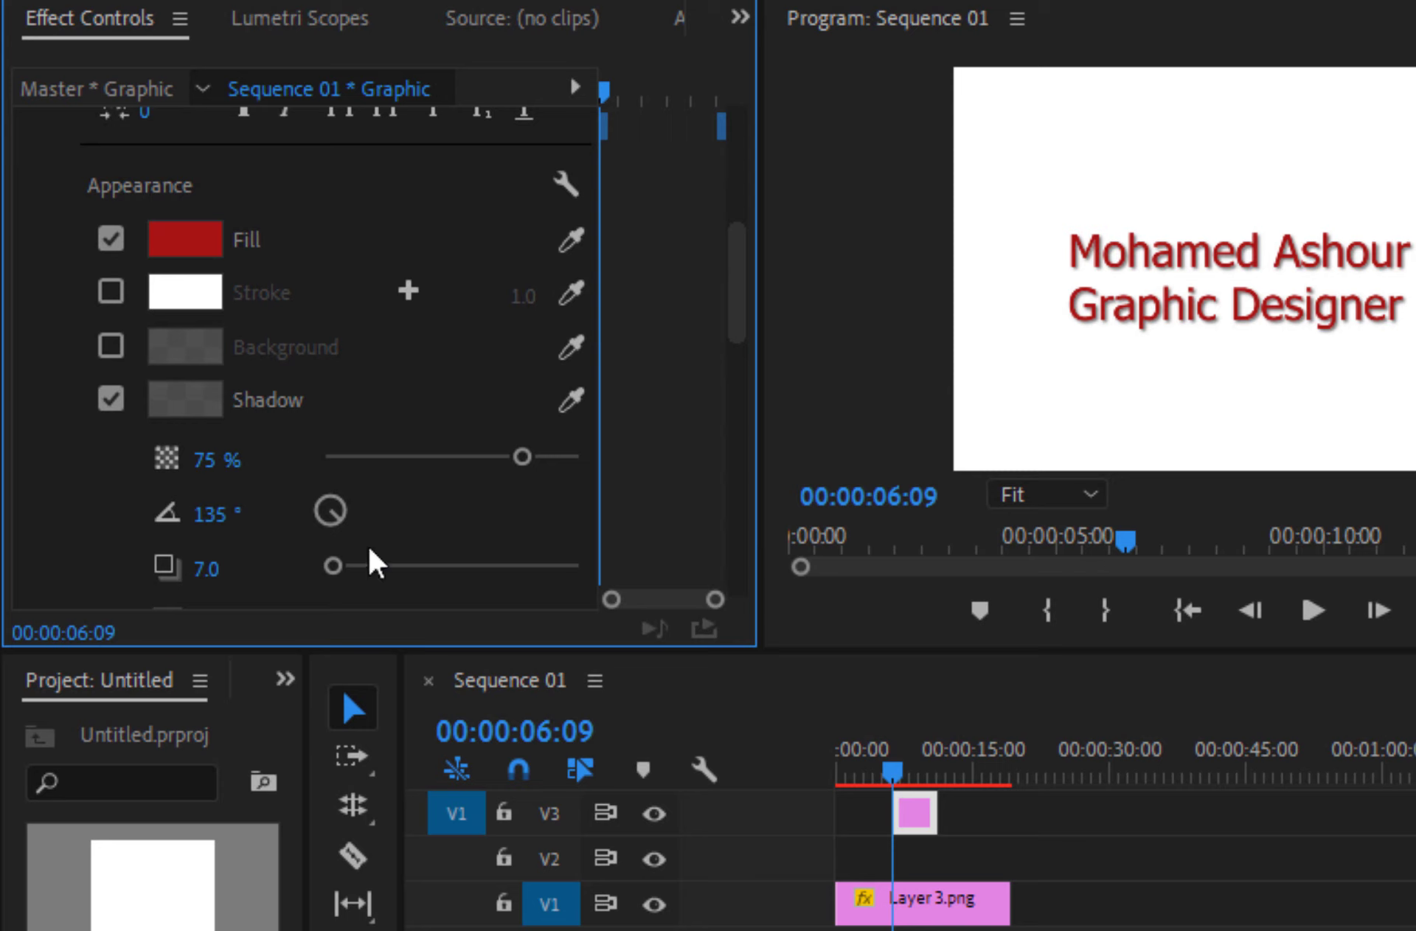
drag(522, 456, 752, 474)
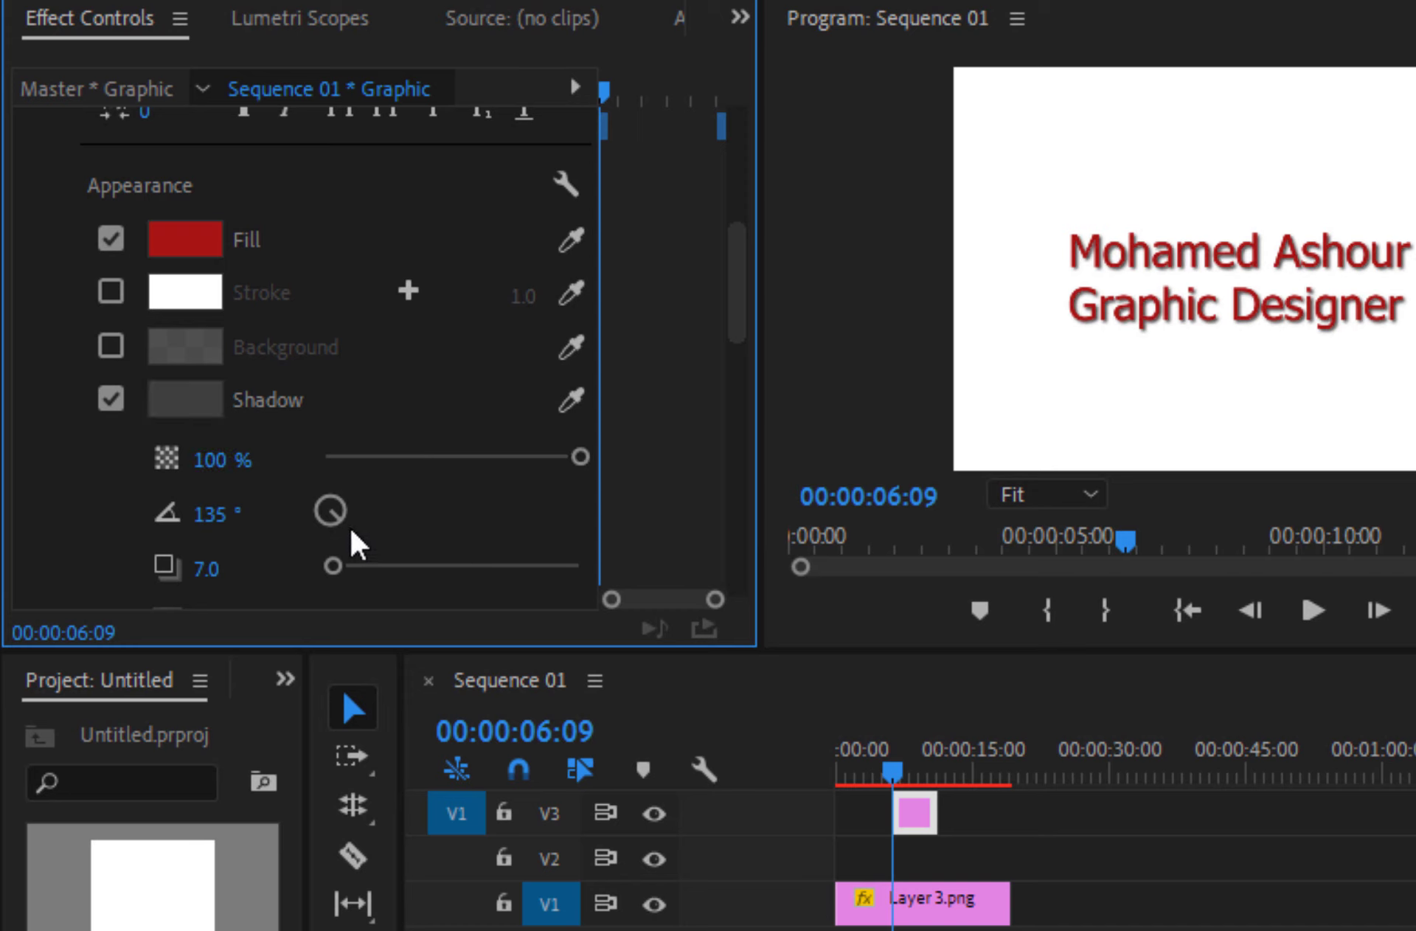
mouse_move(333, 514)
mouse_down()
mouse_move(279, 520)
mouse_move(371, 576)
mouse_up()
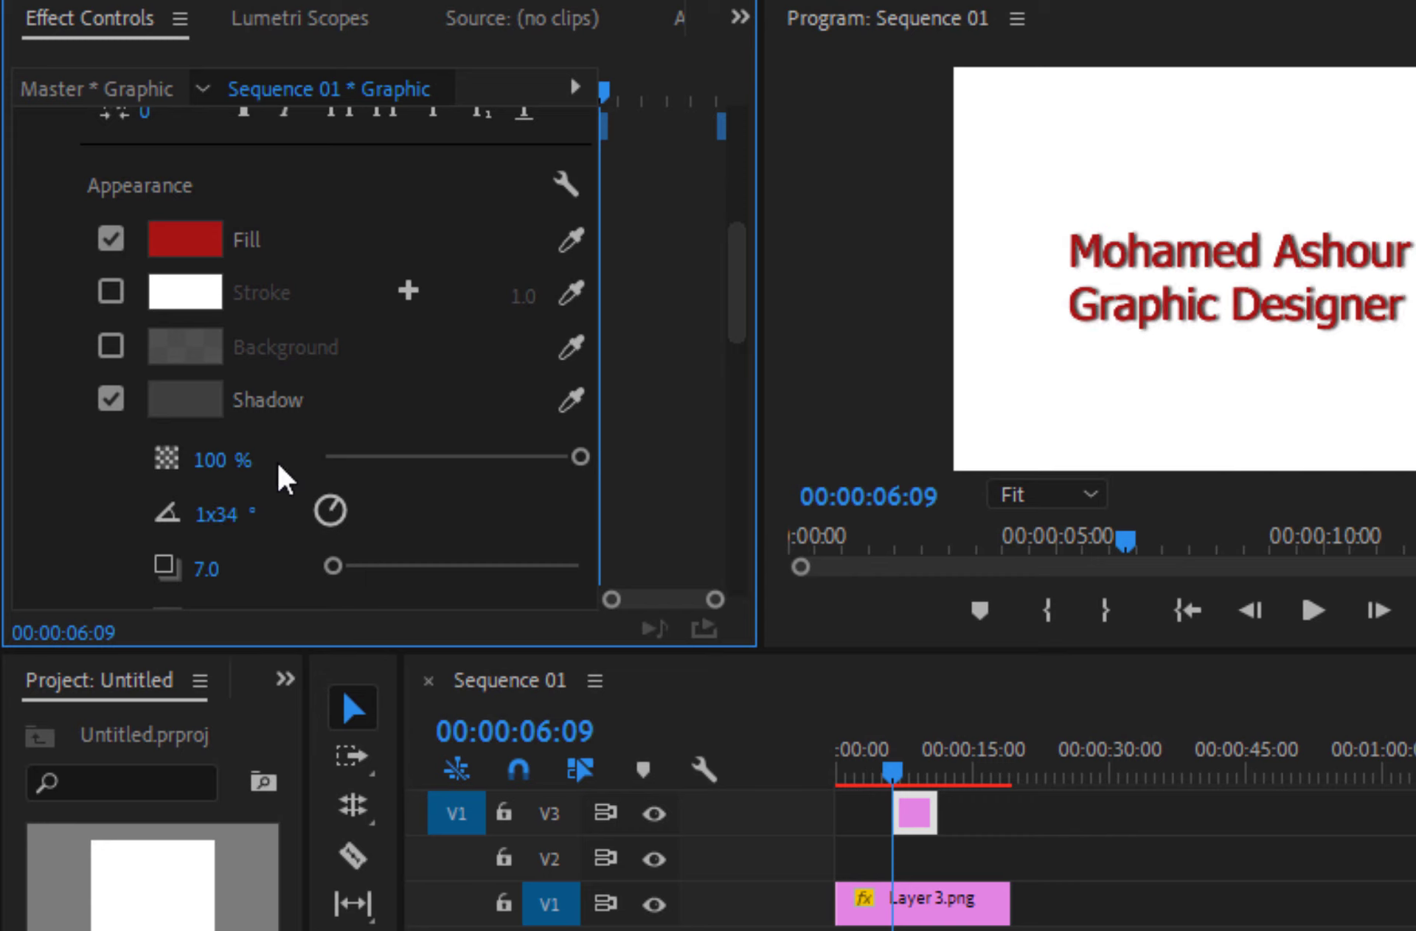
drag(371, 577, 405, 632)
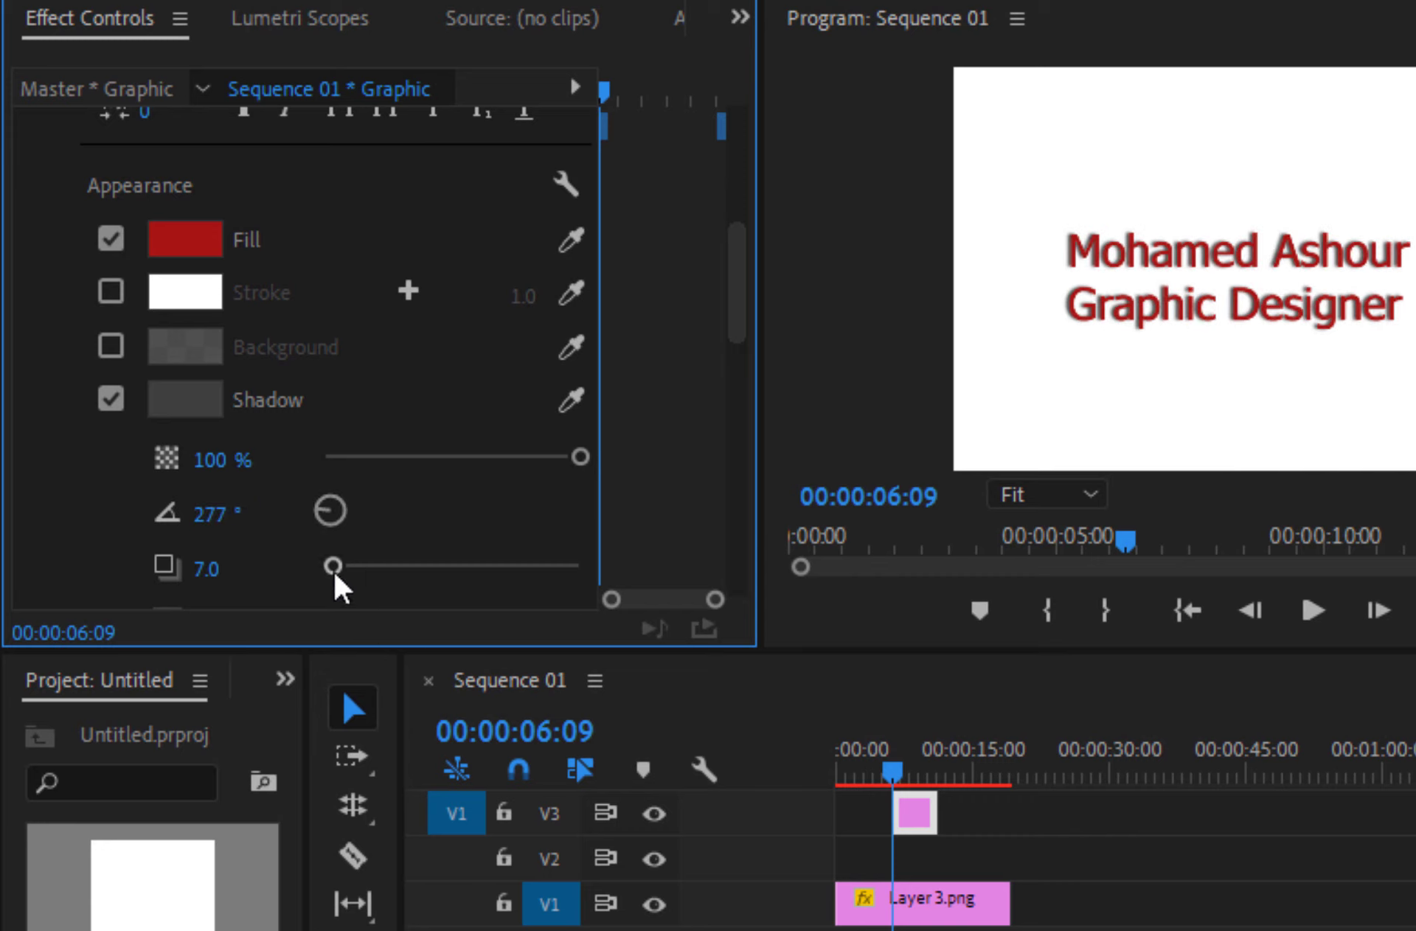
mouse_move(333, 566)
mouse_down()
mouse_move(440, 566)
mouse_move(333, 565)
mouse_up()
mouse_move(331, 567)
mouse_down()
mouse_move(412, 576)
mouse_move(339, 571)
mouse_up()
Set the shadow size to 7.1 and raise its blur to 147
scroll(401, 537, down, 2)
scroll(401, 538, down, 1)
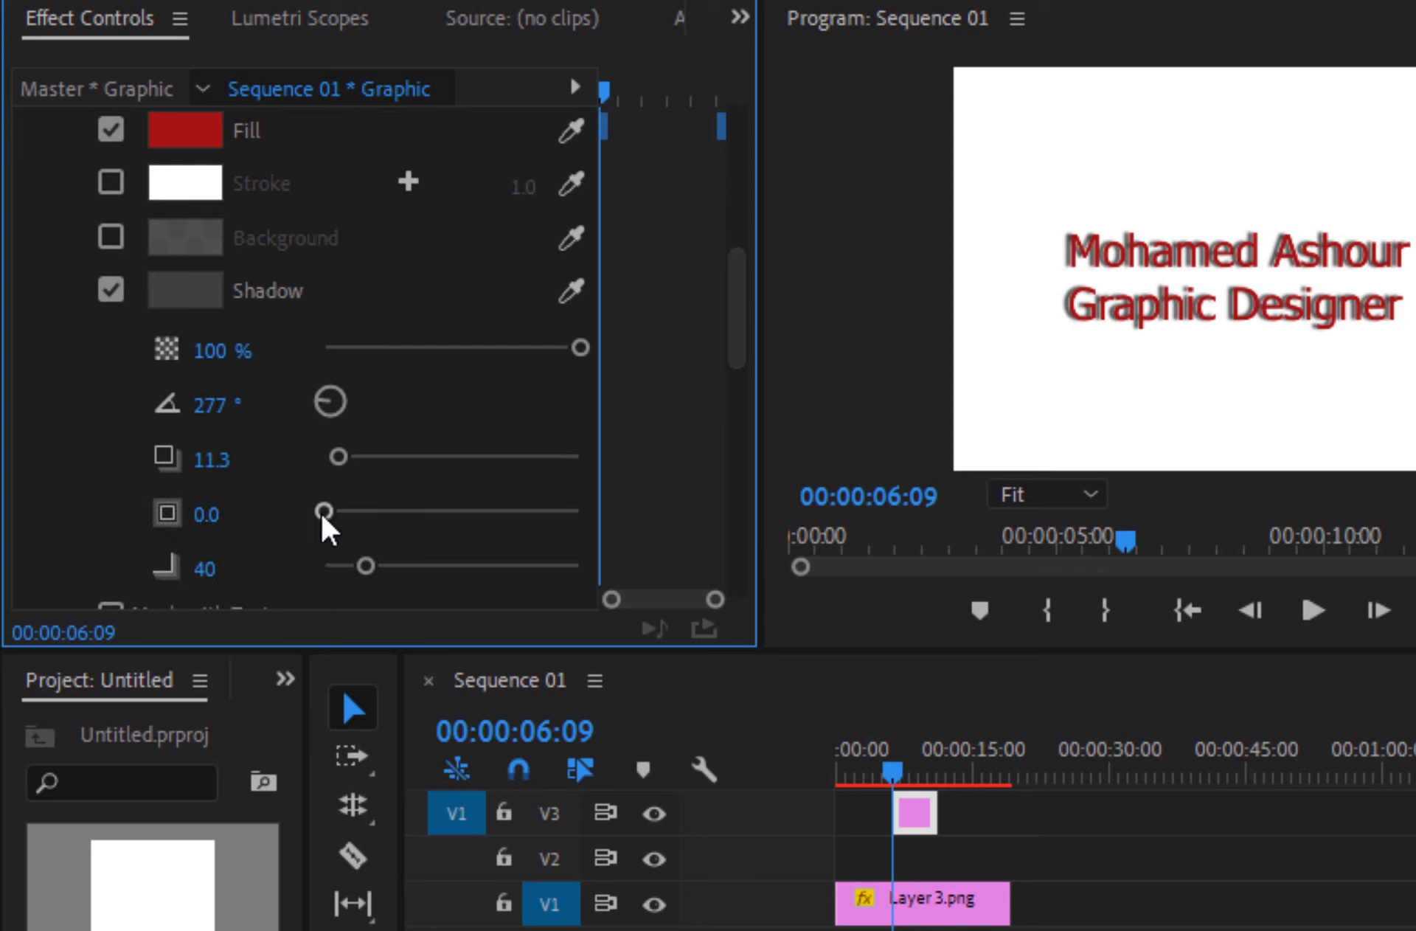
mouse_move(323, 513)
mouse_down()
mouse_move(436, 516)
mouse_move(359, 520)
mouse_up()
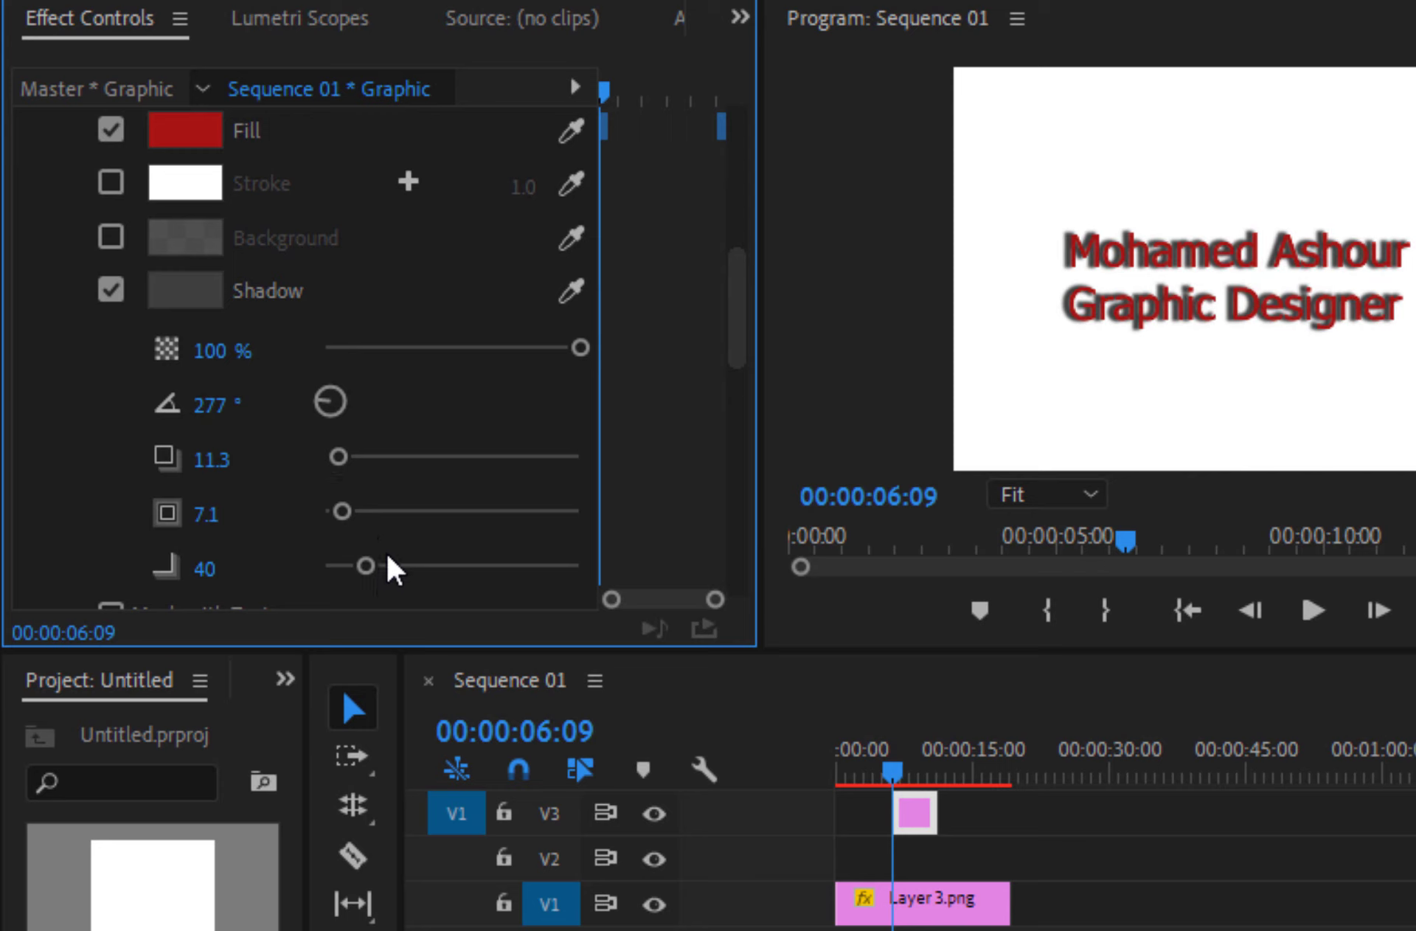
scroll(388, 564, down, 1)
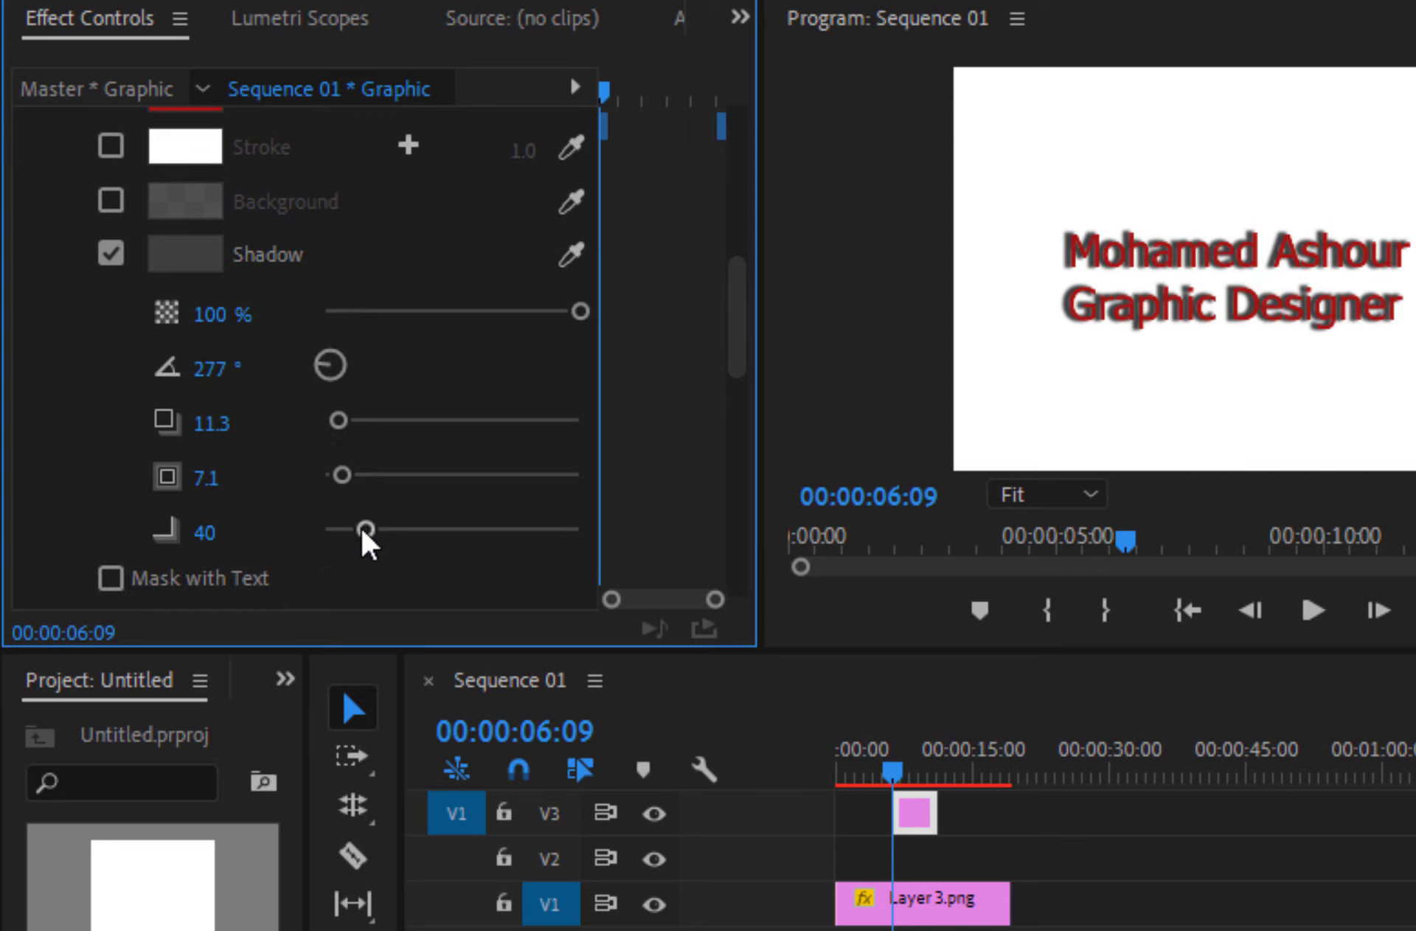
mouse_move(364, 529)
mouse_down()
mouse_move(546, 529)
mouse_move(476, 530)
mouse_up()
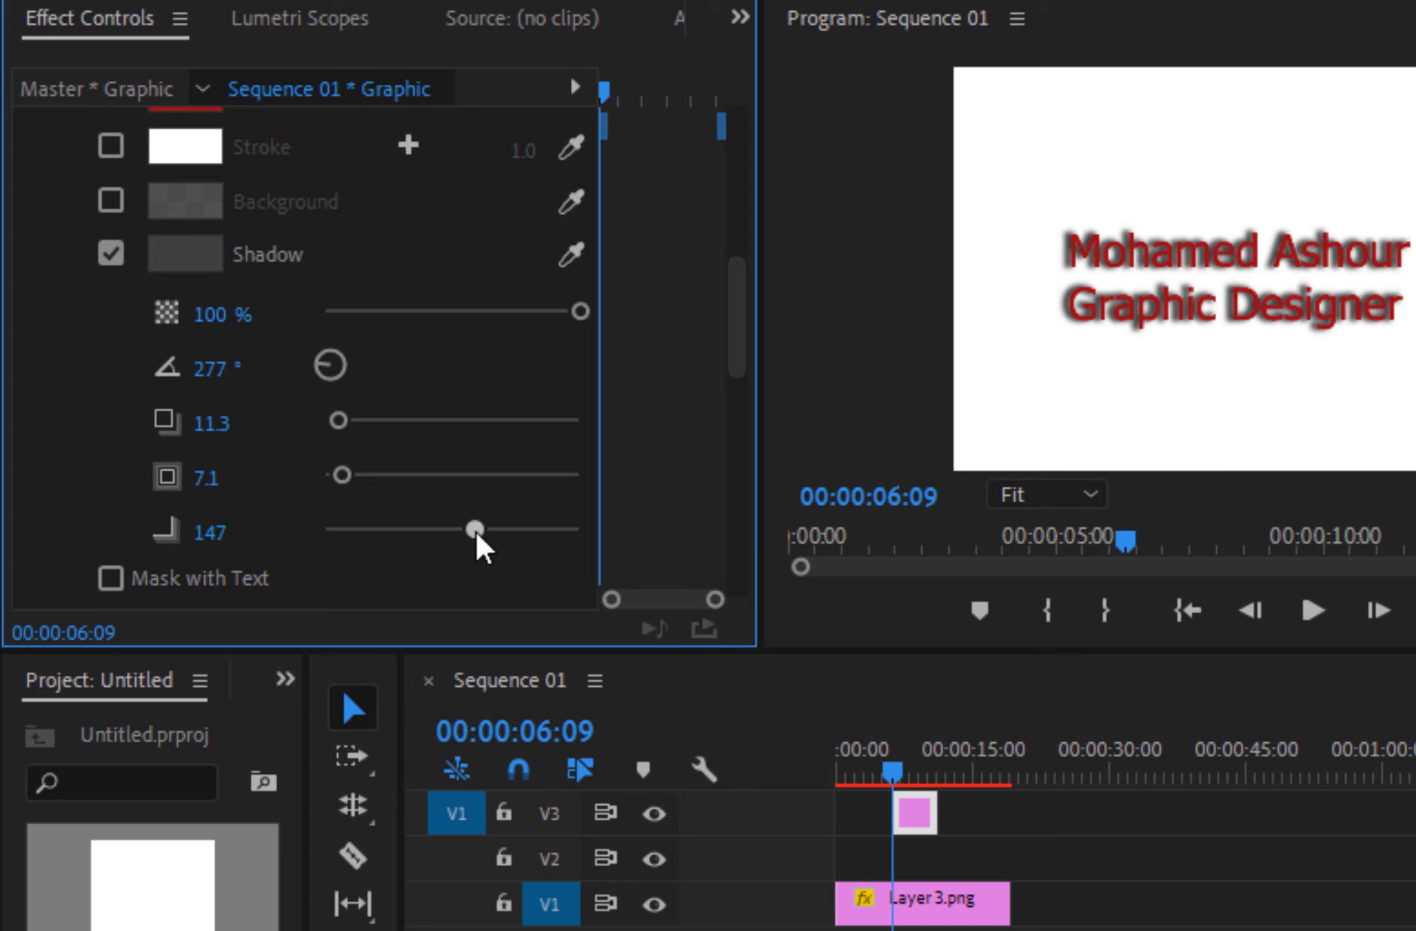
Drop the shadow blur back to 0, review the Transform and Motion settings, then open the Window menu
drag(476, 534, 323, 537)
scroll(290, 532, down, 8)
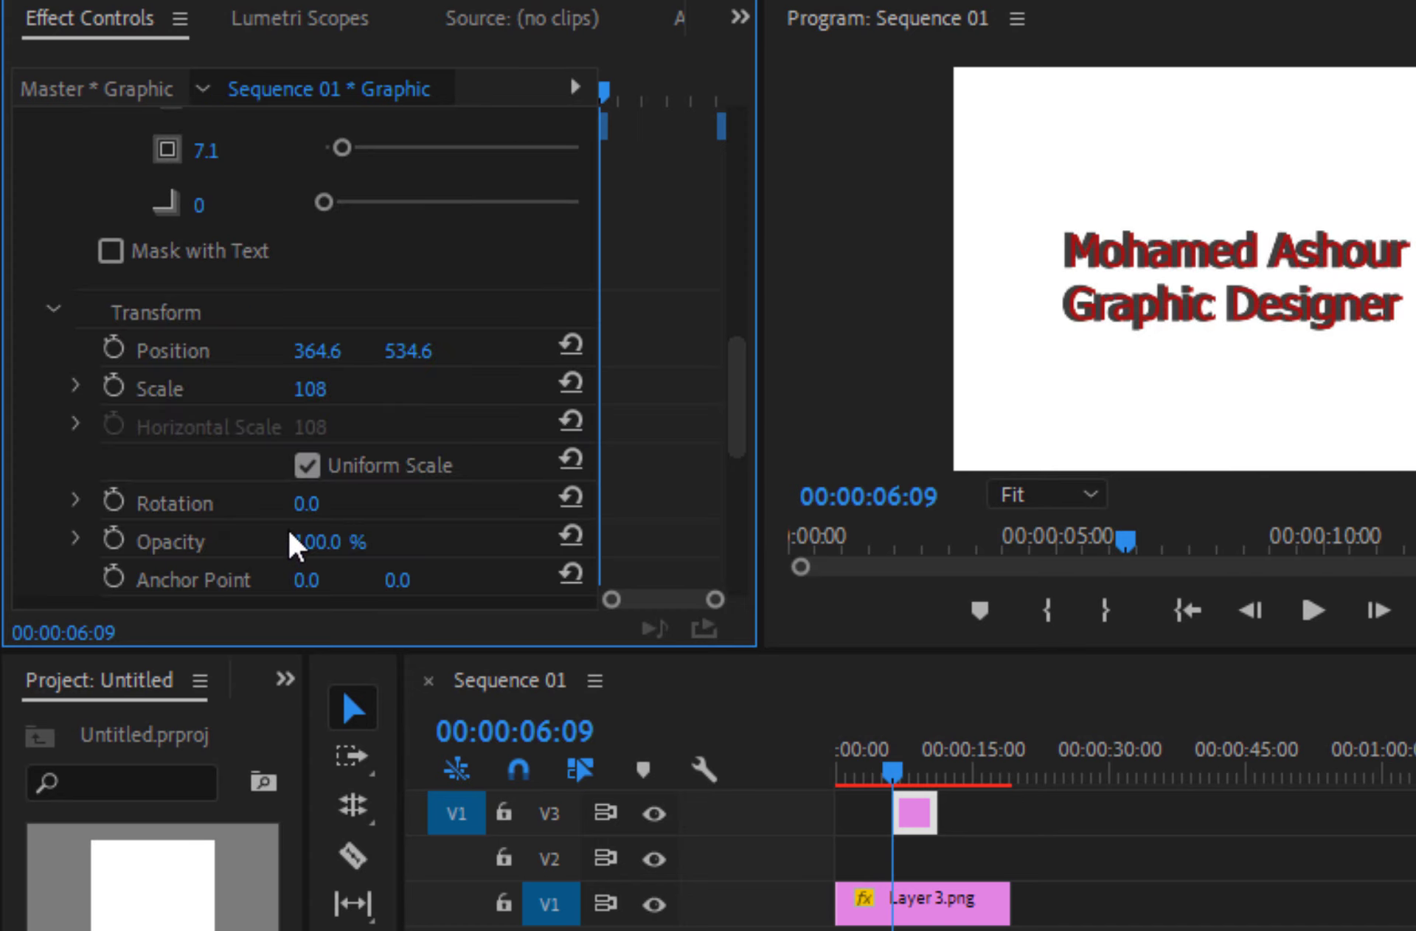
scroll(295, 546, down, 3)
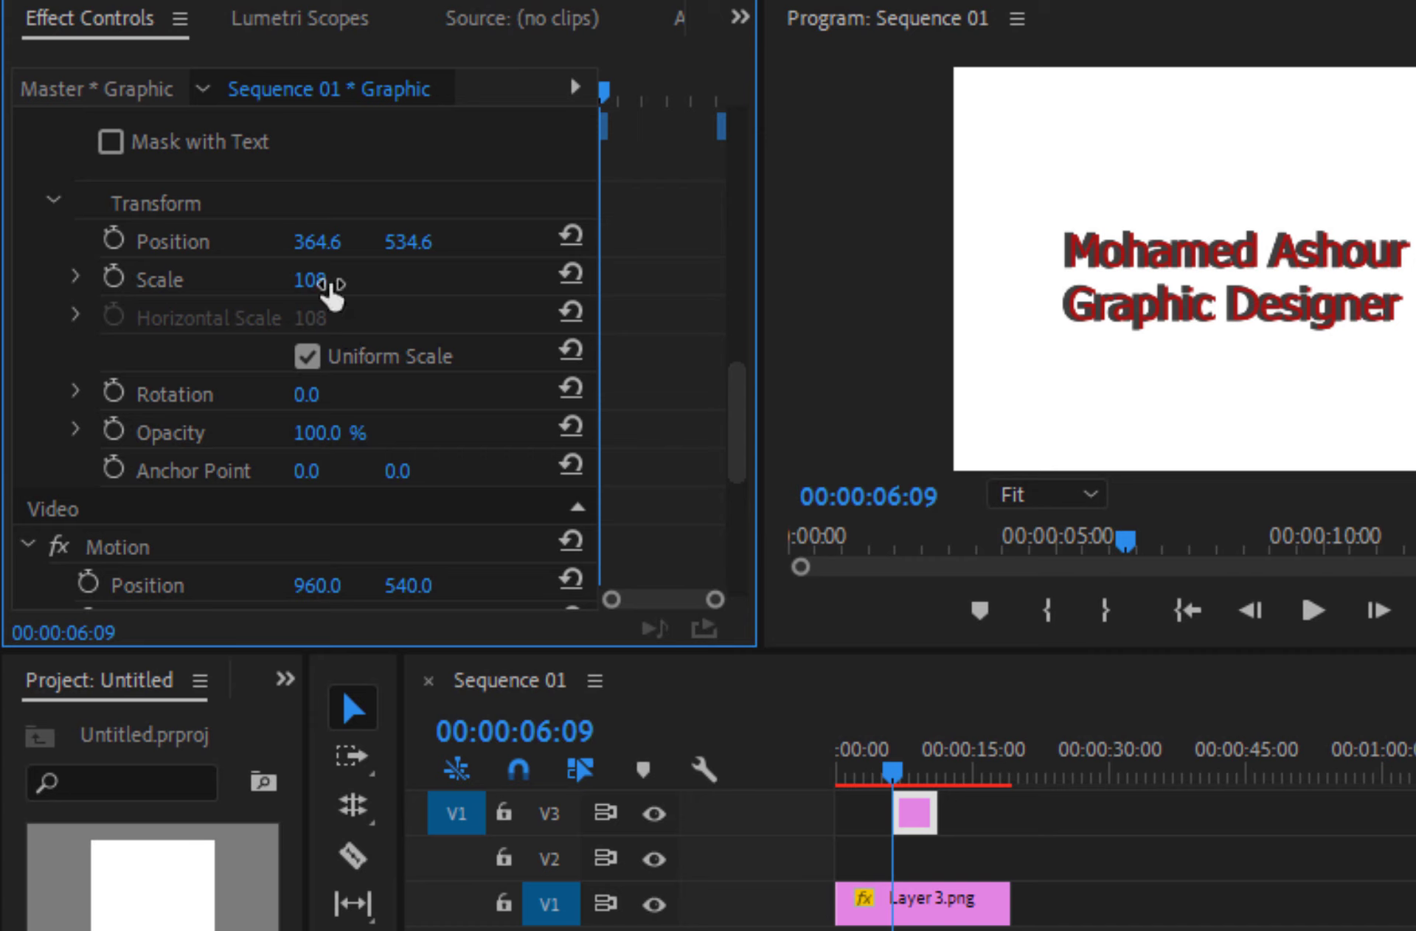
scroll(203, 454, down, 5)
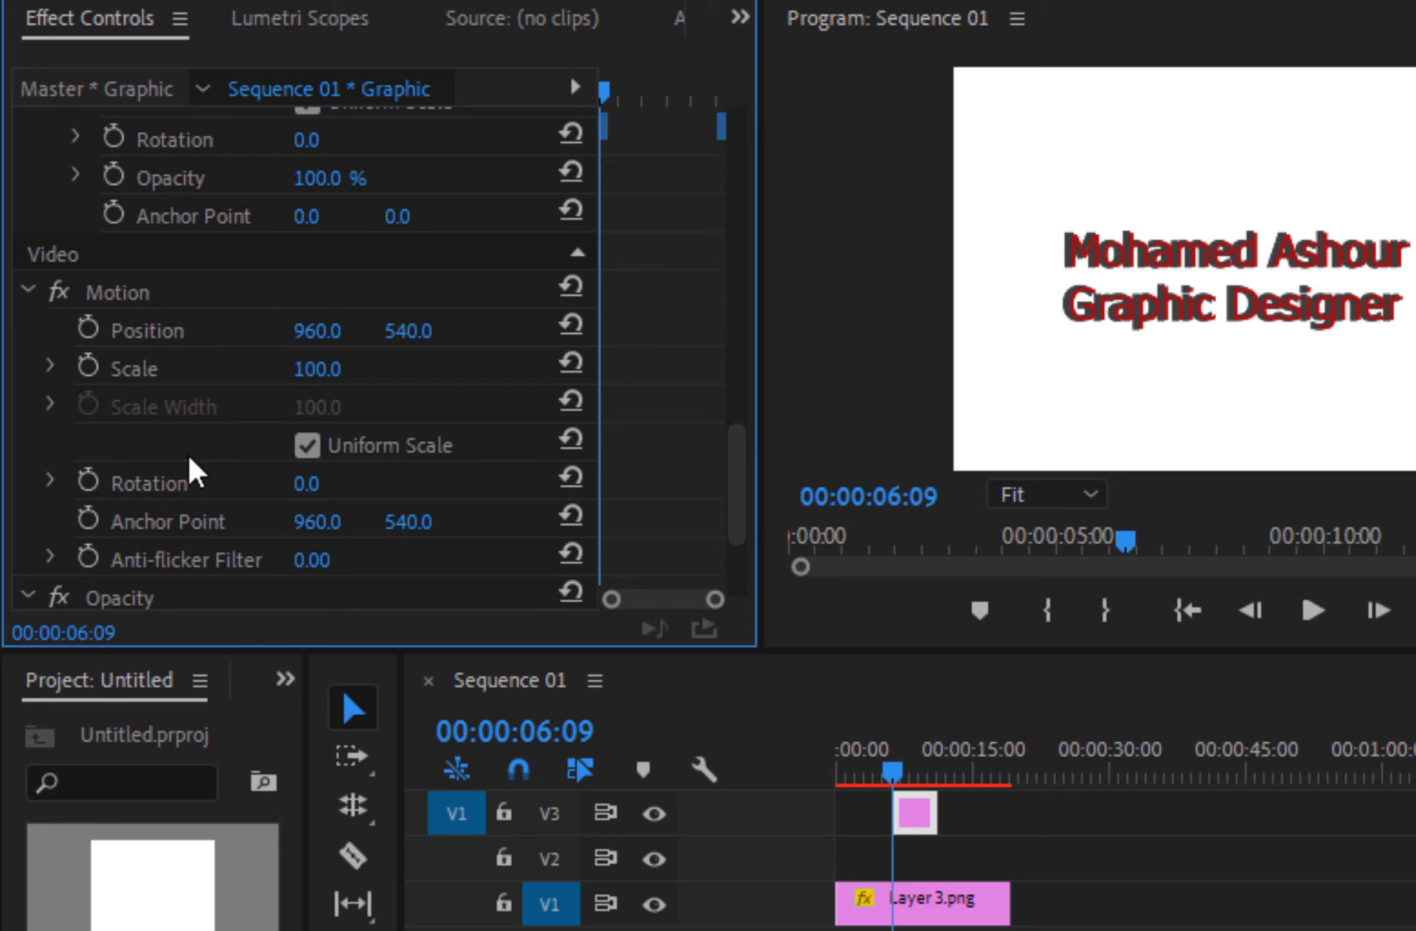
scroll(196, 458, down, 4)
scroll(196, 458, up, 15)
click(655, 2)
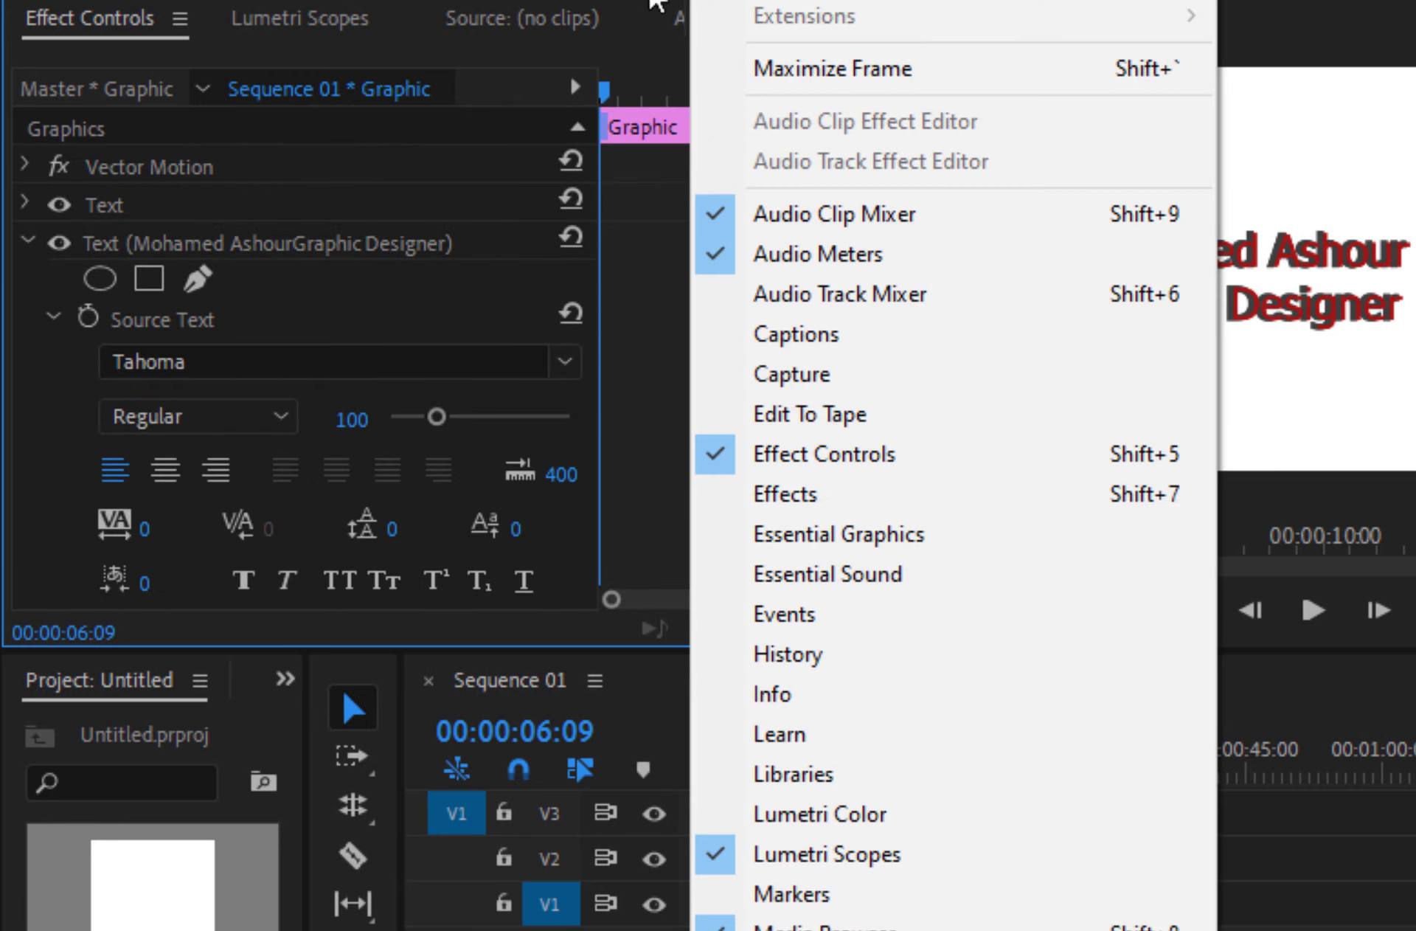
Show the Essential Graphics panel and load the title graphic clip from track V3
click(785, 546)
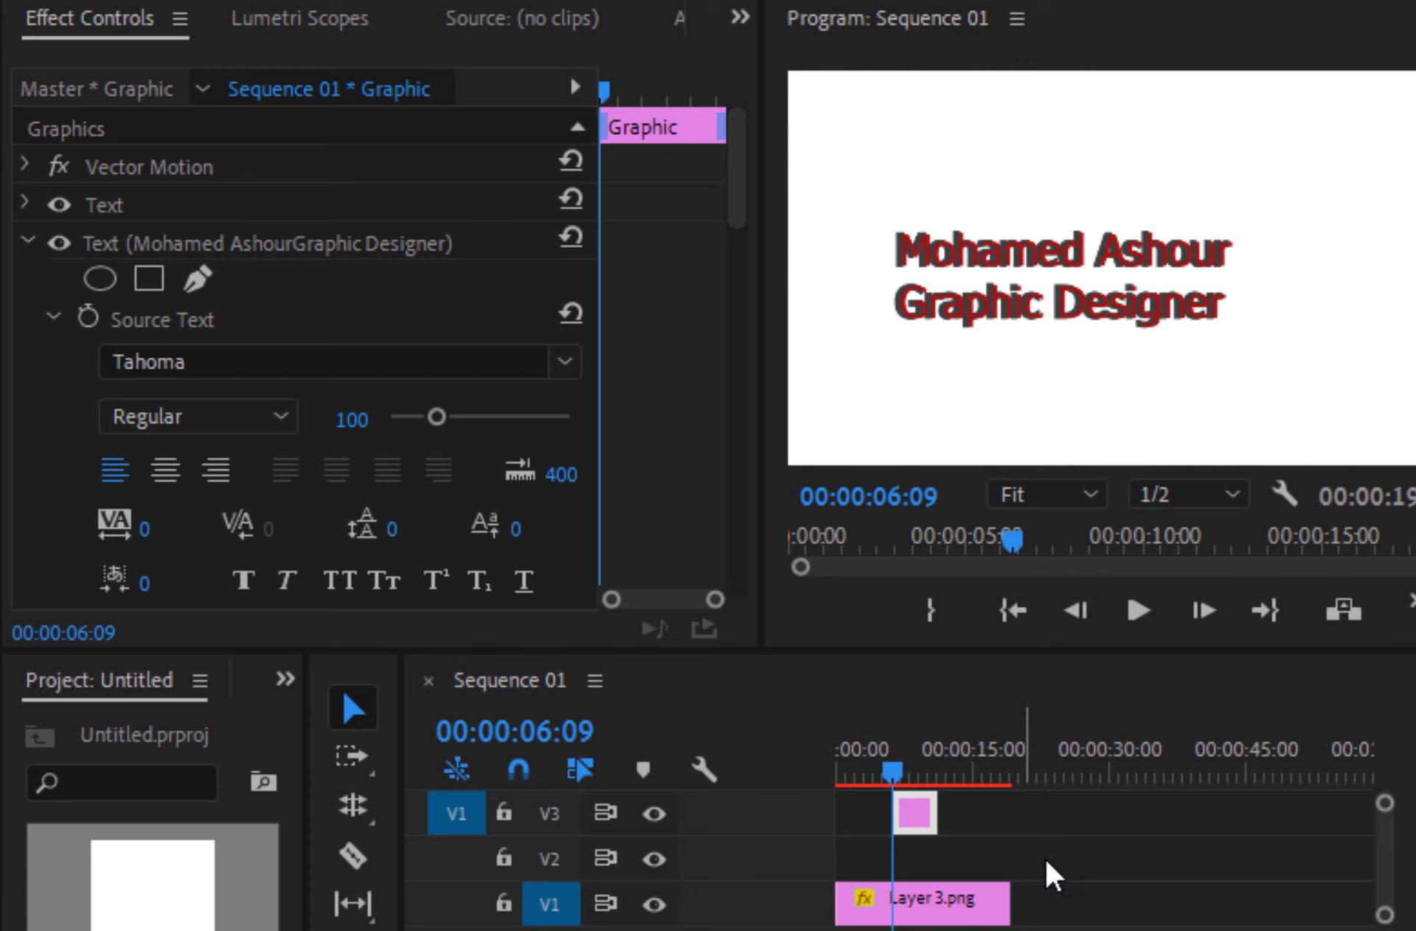
click(1057, 872)
click(913, 811)
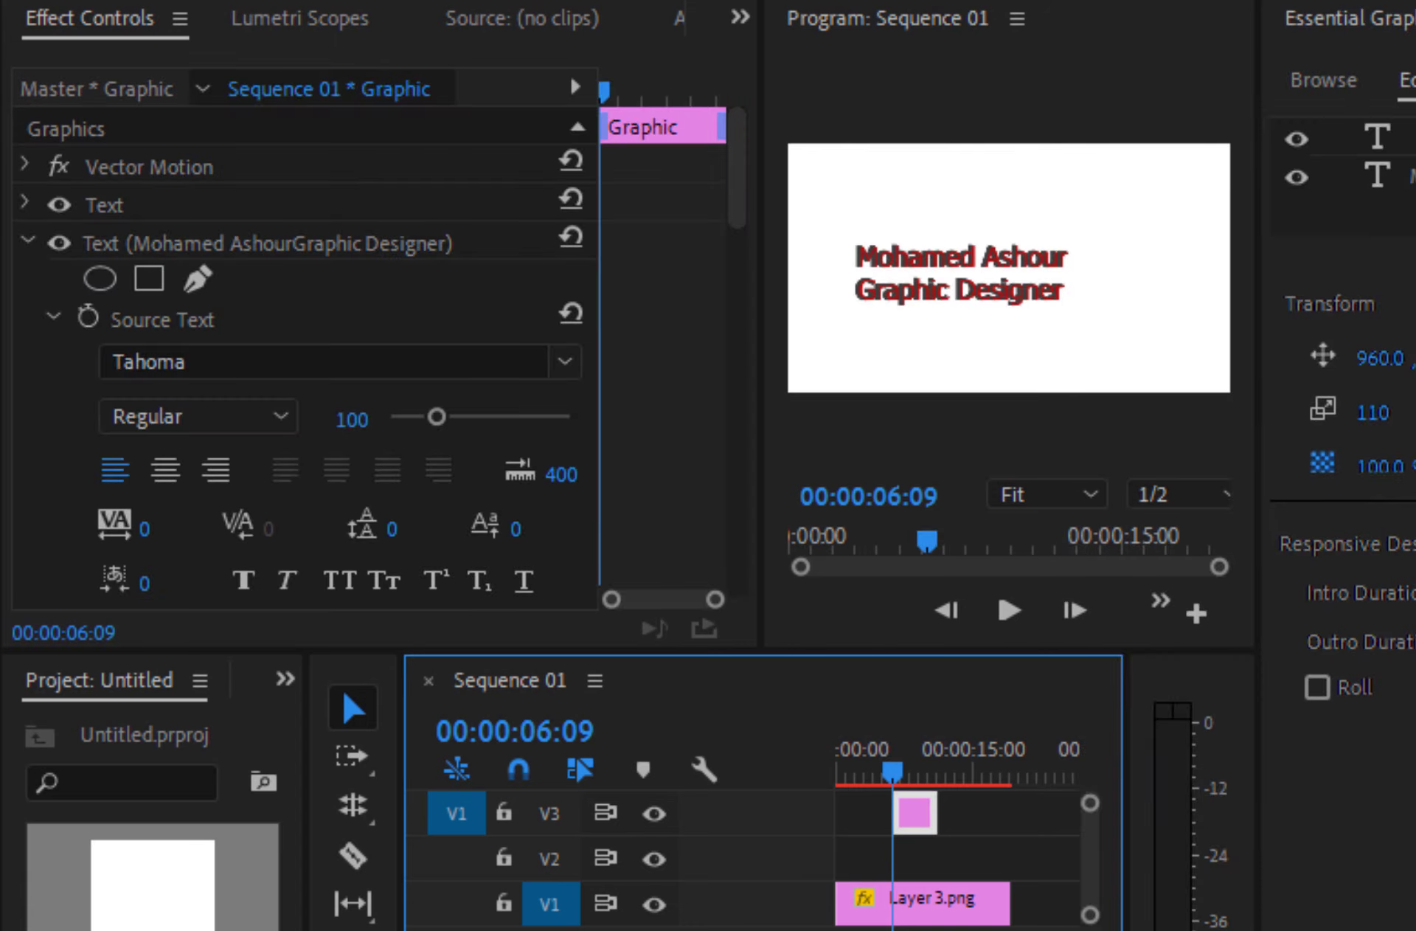
Try the align buttons on the title text layer, leaving it near centre at 495.6, 503.6
click(1402, 177)
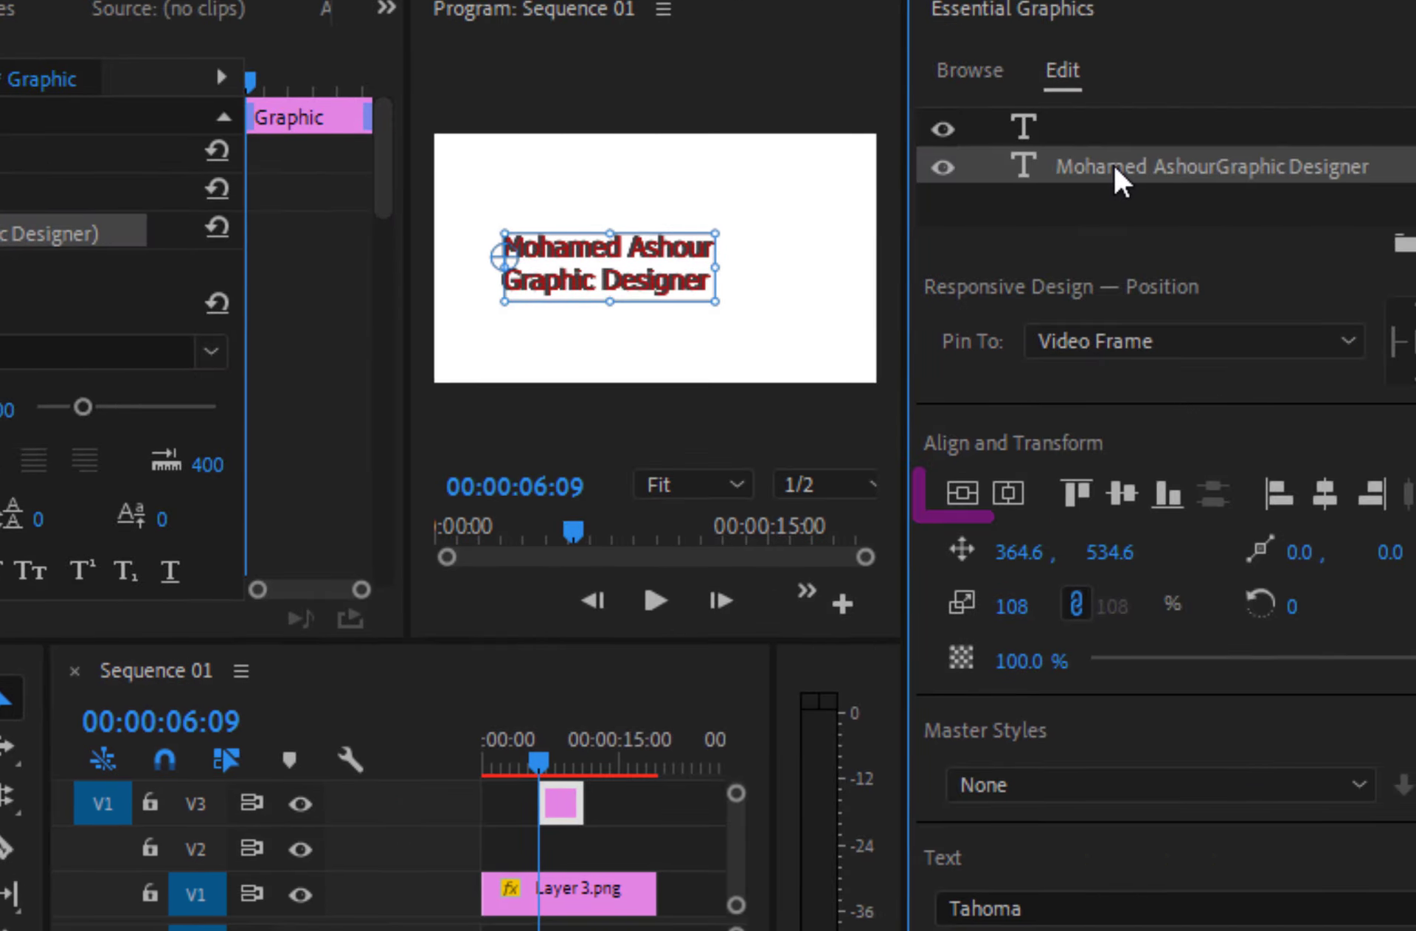
click(955, 490)
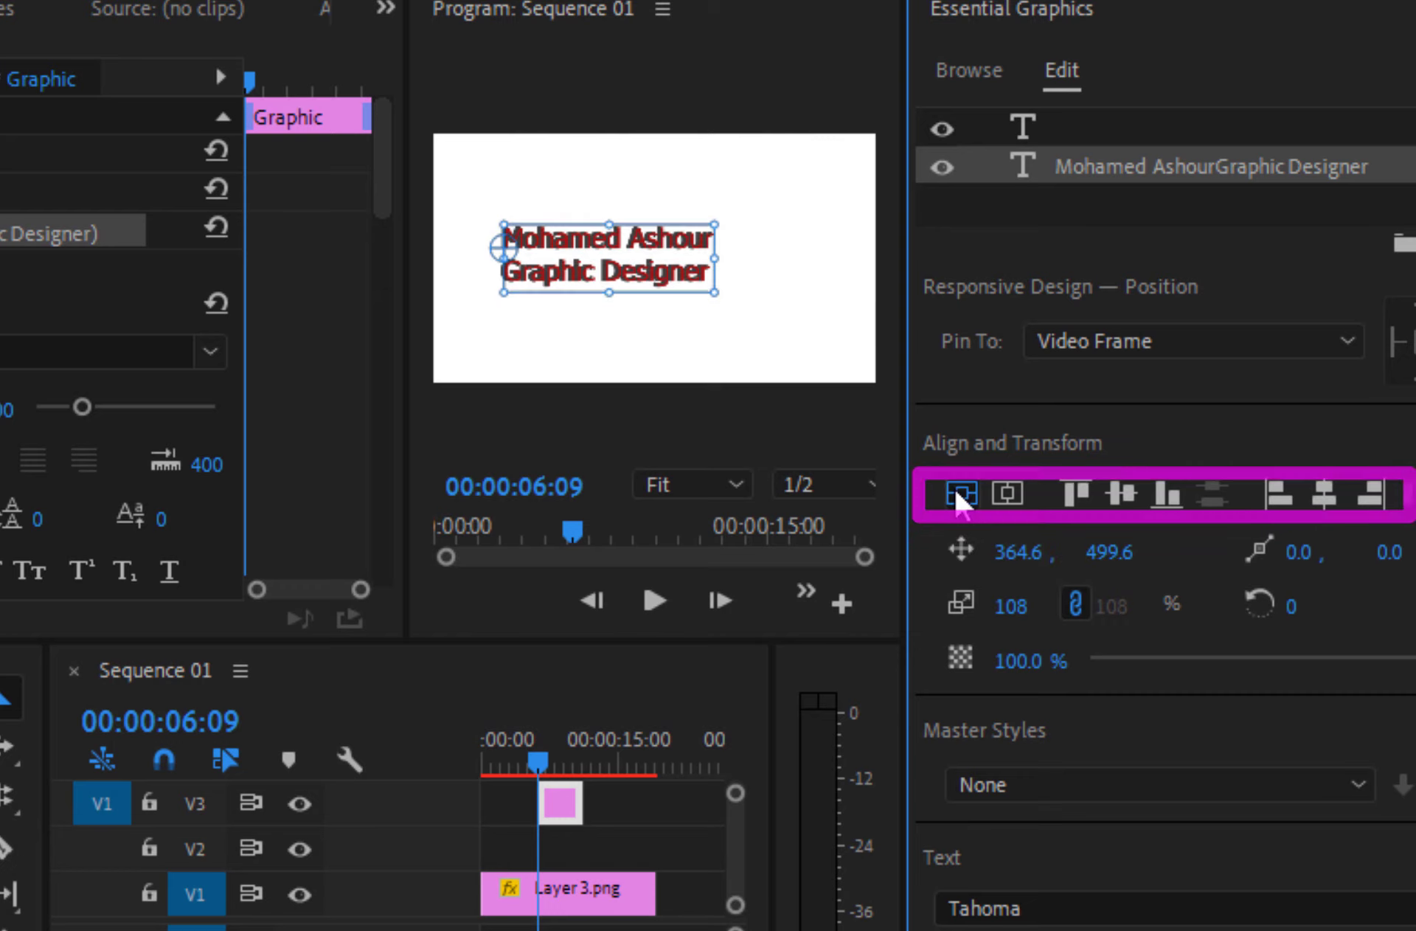
click(1006, 488)
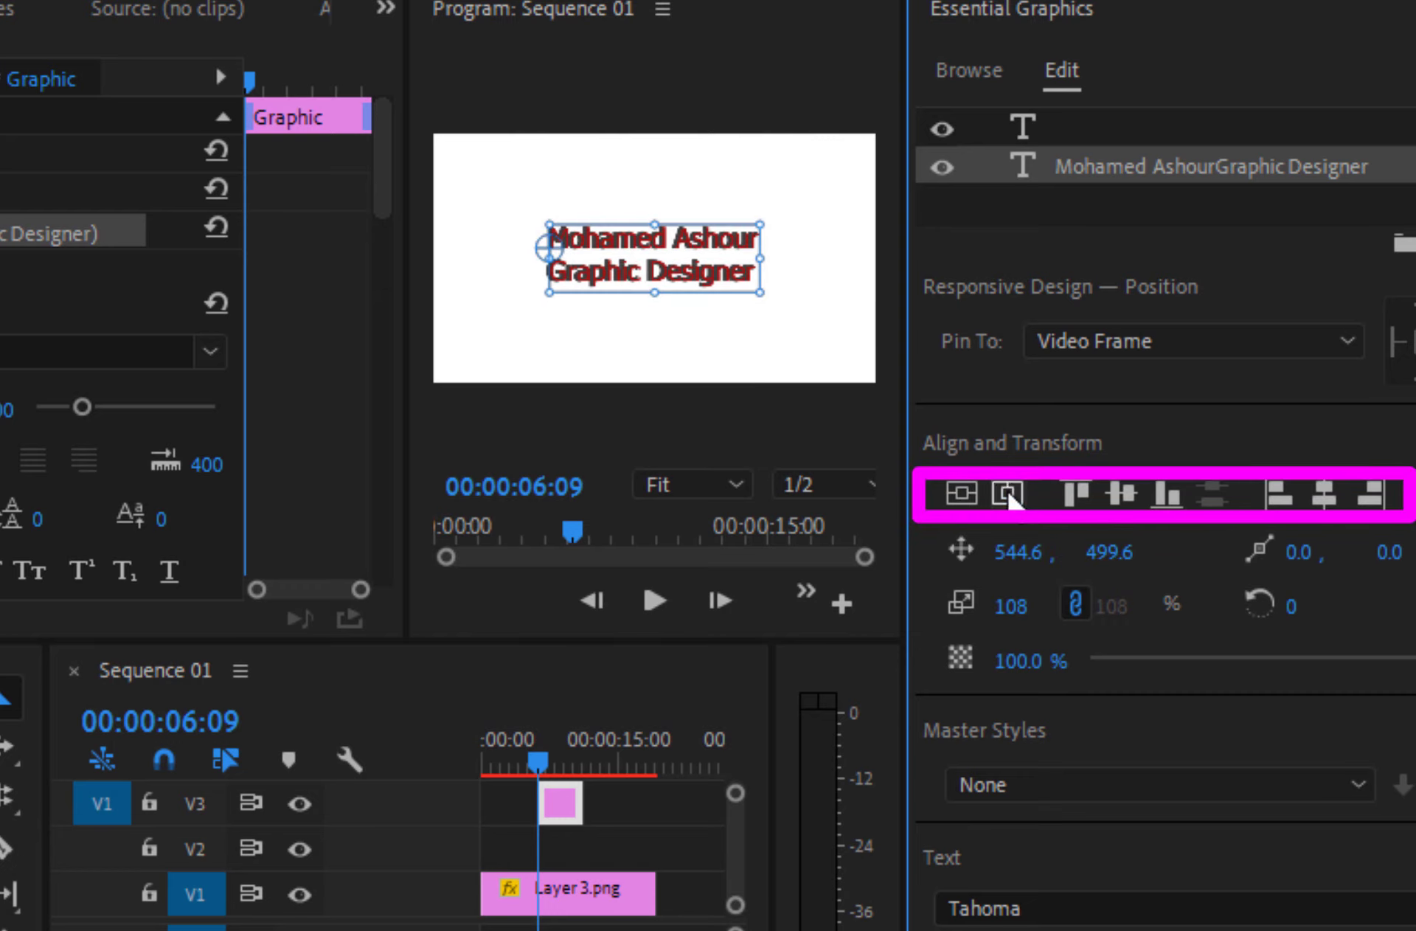
click(1074, 496)
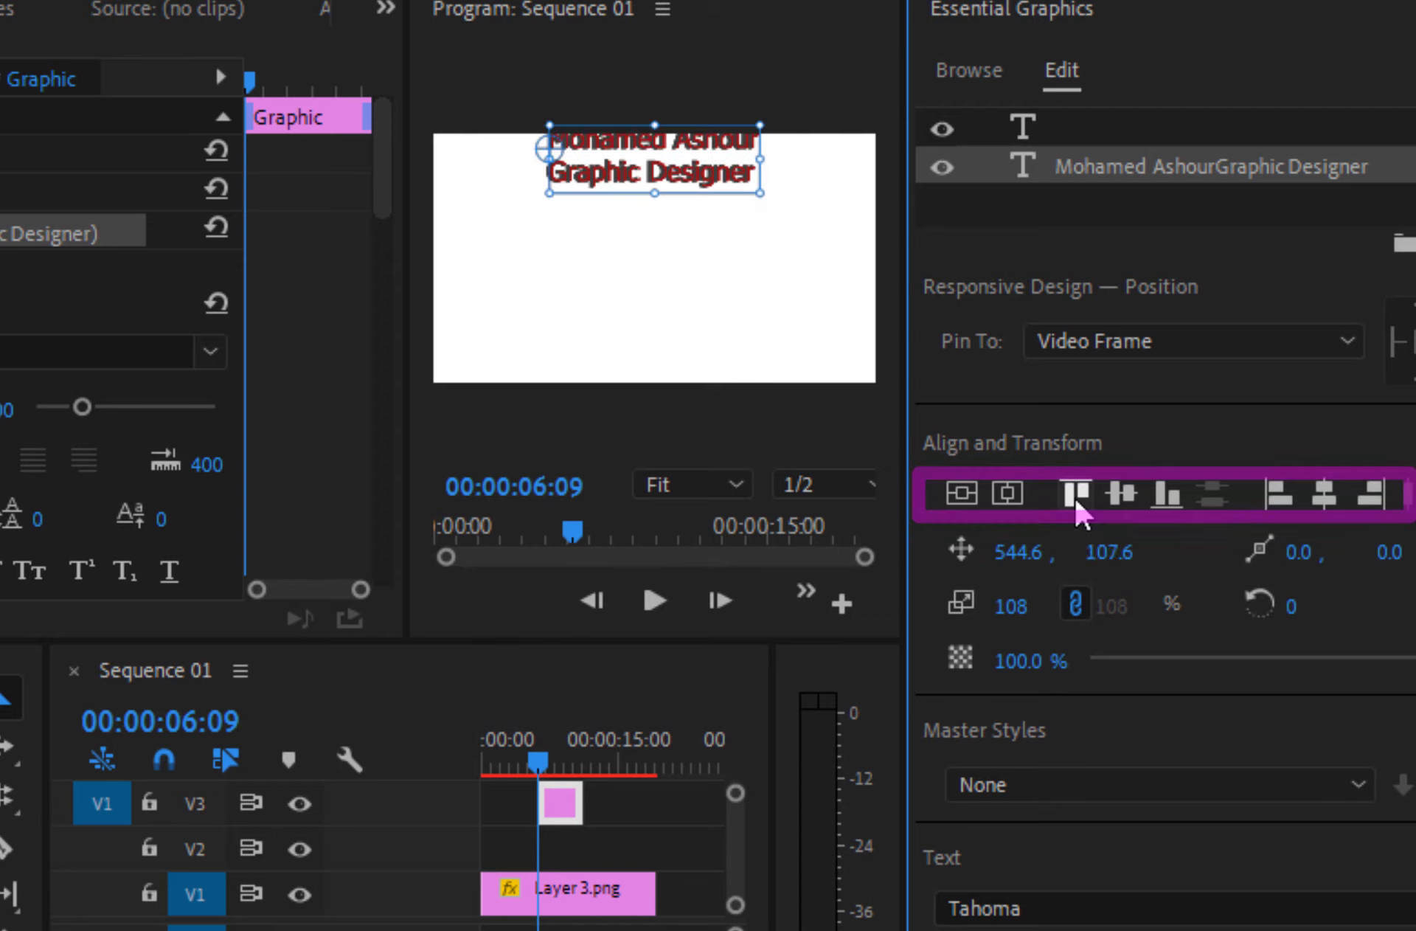
click(1168, 493)
click(1124, 494)
click(1280, 489)
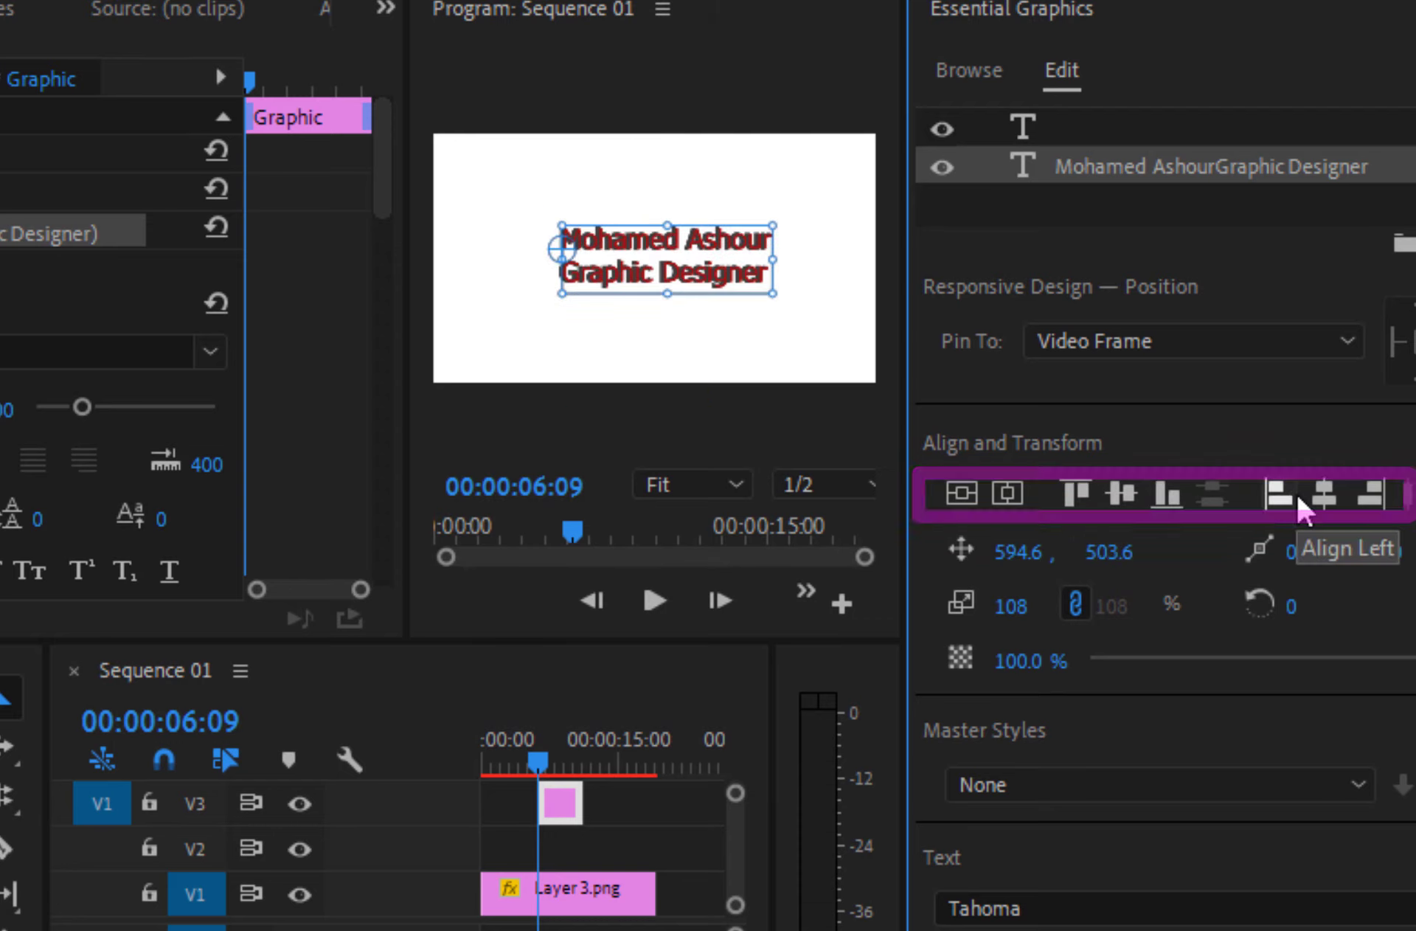
click(1295, 492)
click(1311, 492)
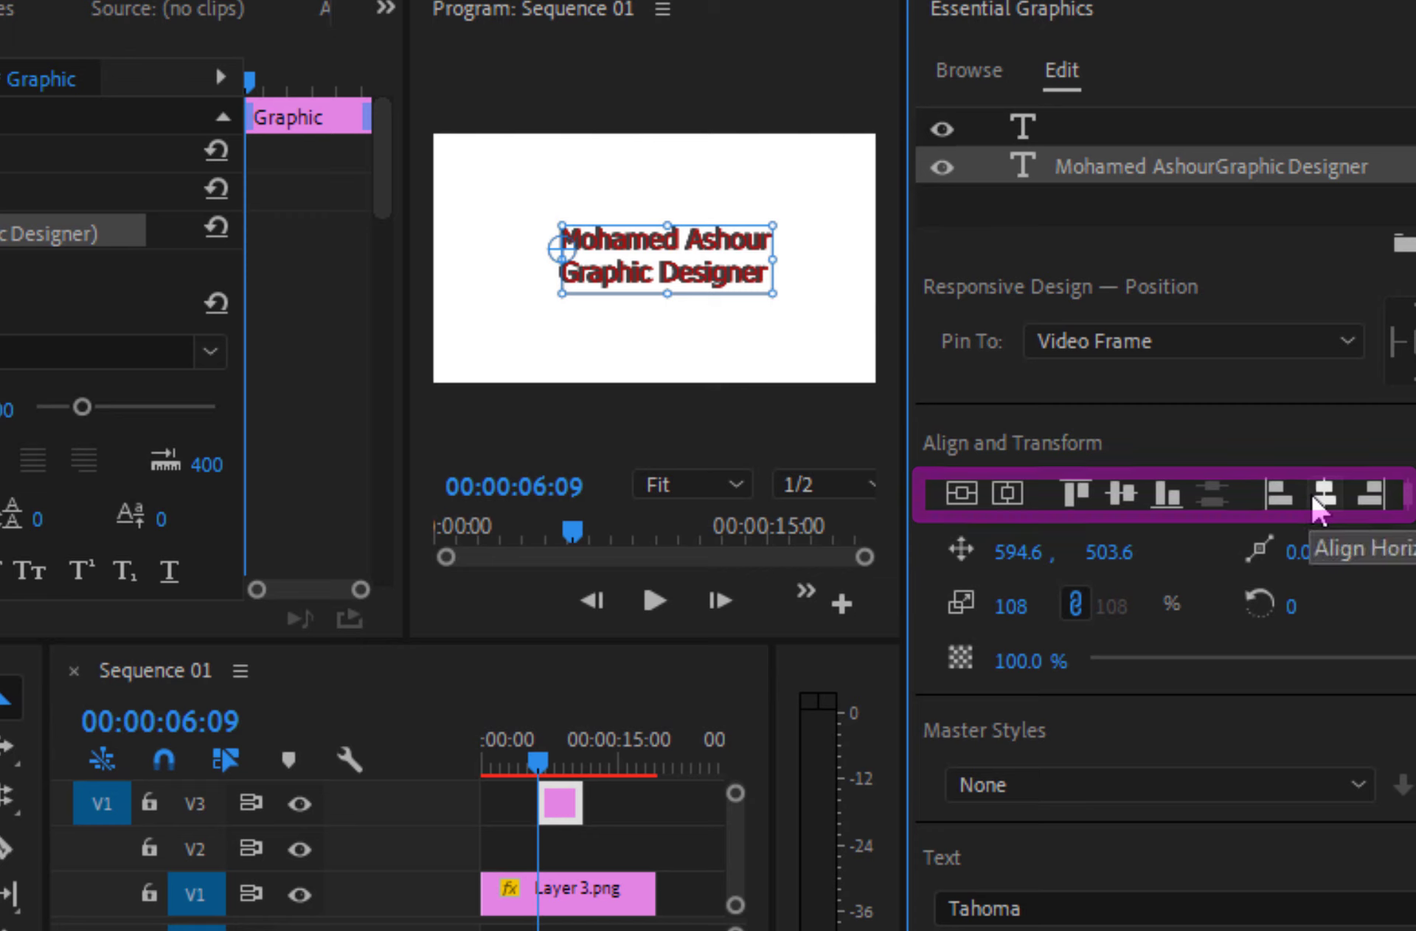
click(1370, 493)
click(1327, 494)
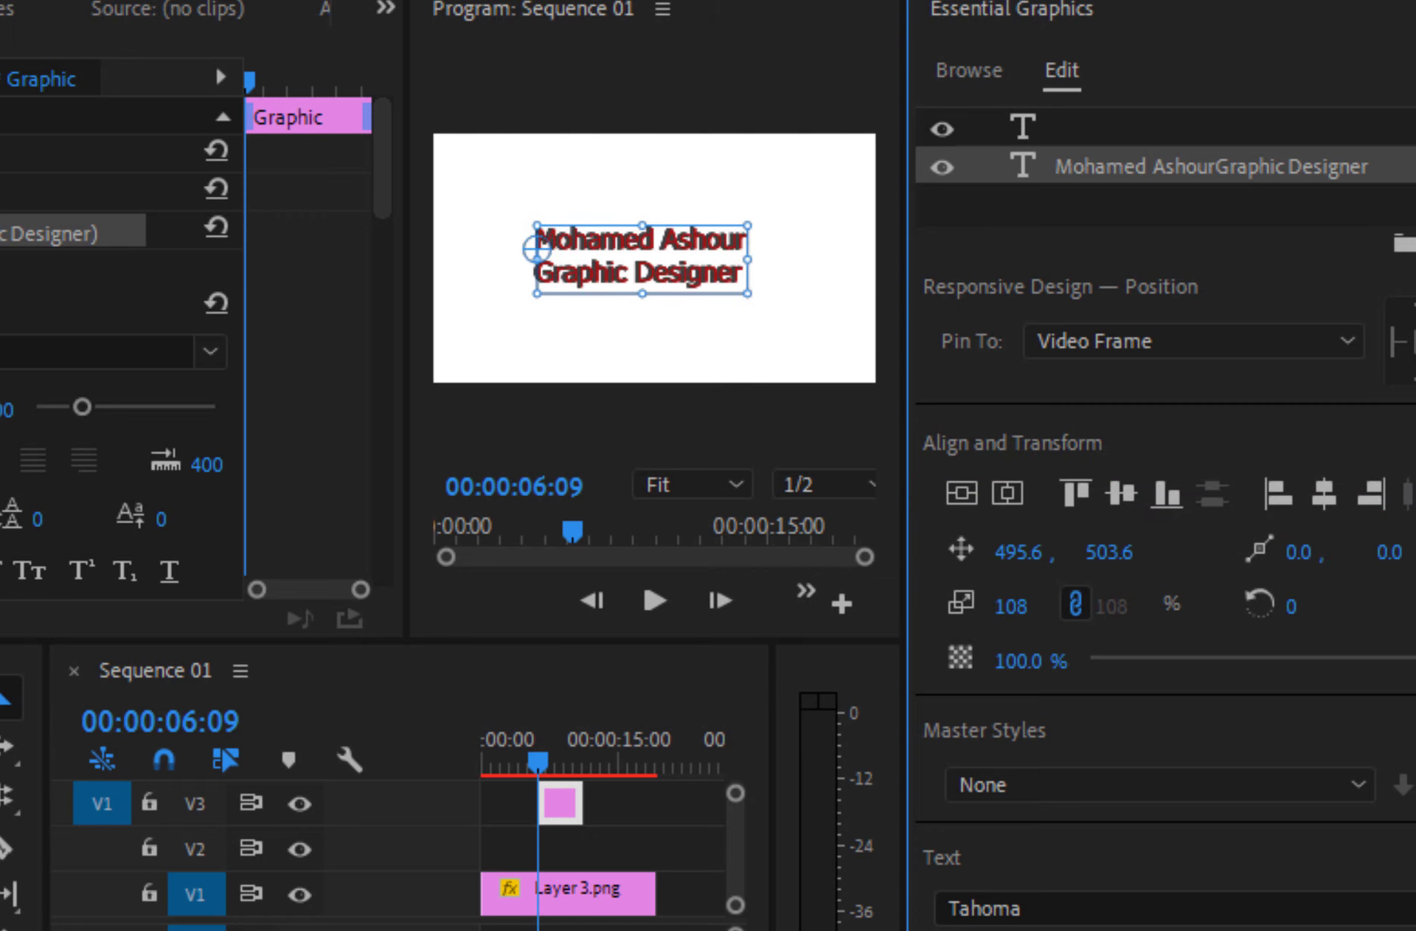
Scale the title to 165 and make it Bold, then delete that text layer
mouse_move(1014, 608)
mouse_down()
mouse_move(1033, 608)
mouse_move(968, 601)
mouse_up()
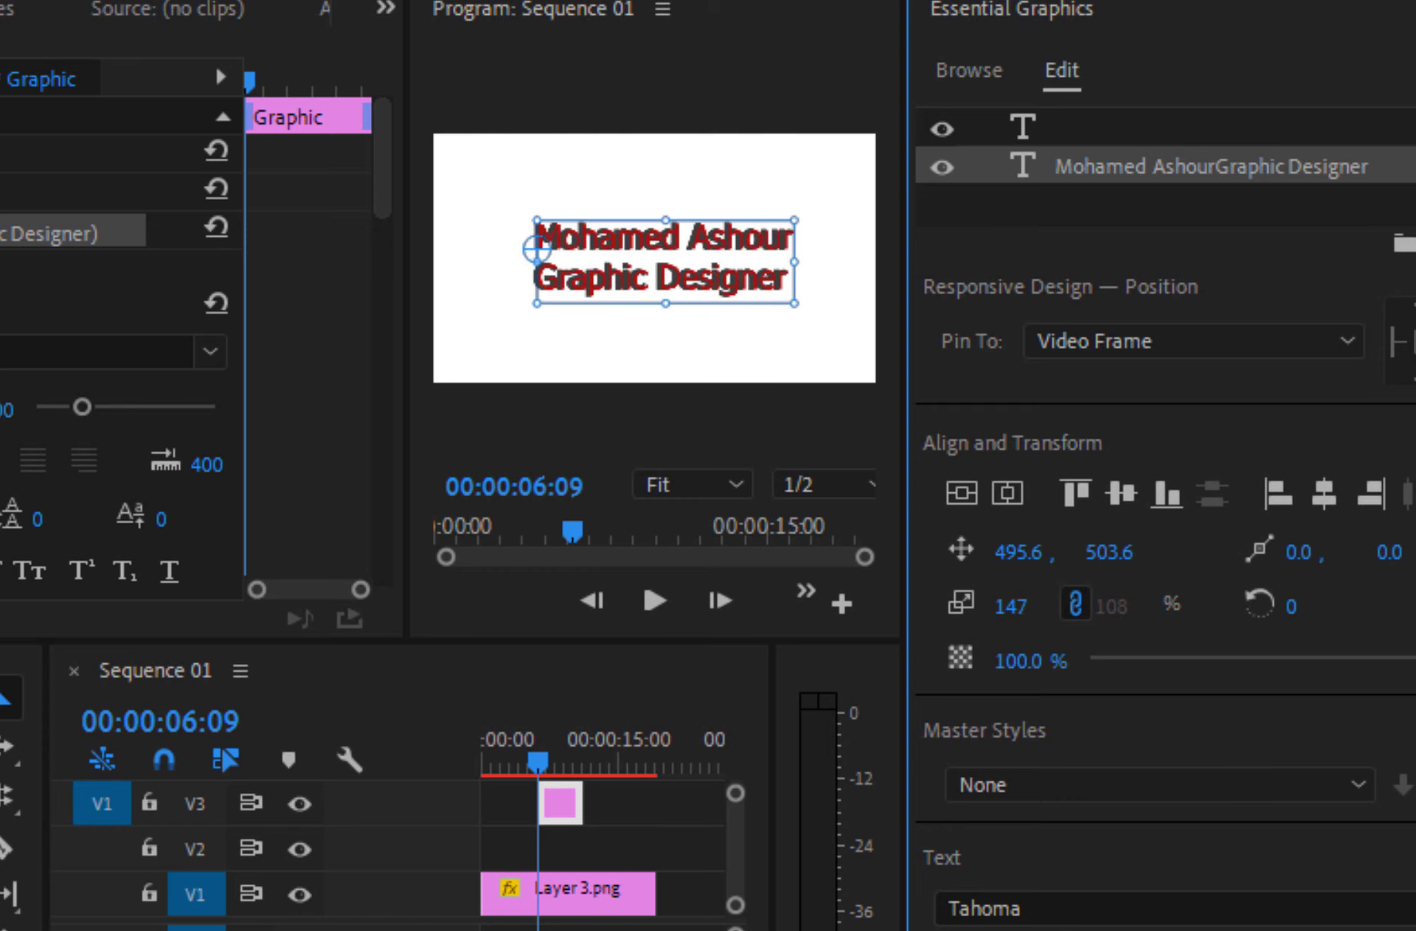
scroll(1014, 653, down, 3)
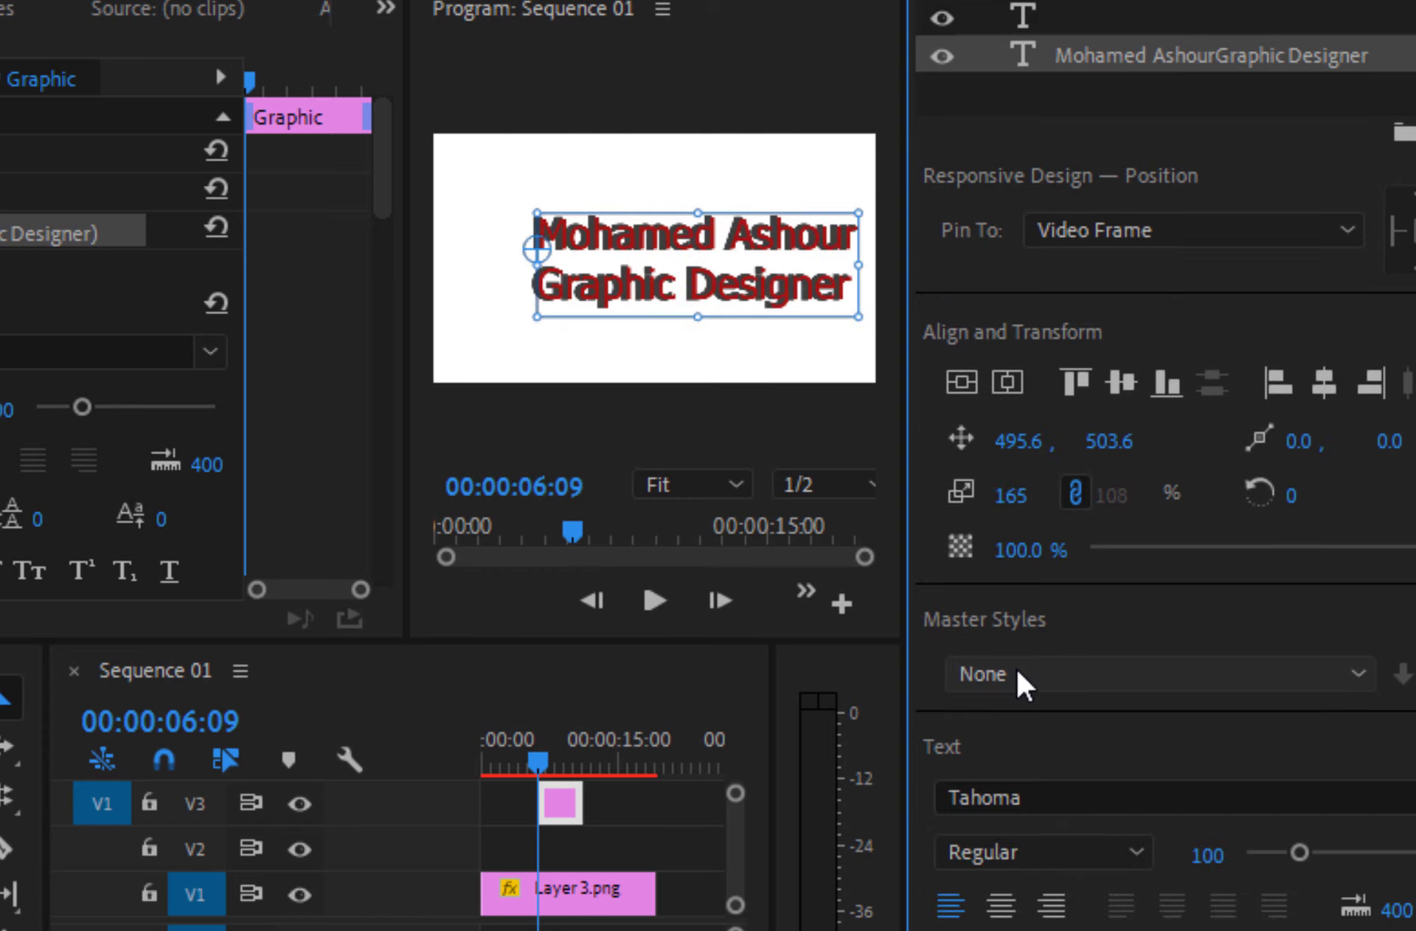
scroll(1089, 728, down, 3)
scroll(1088, 730, down, 1)
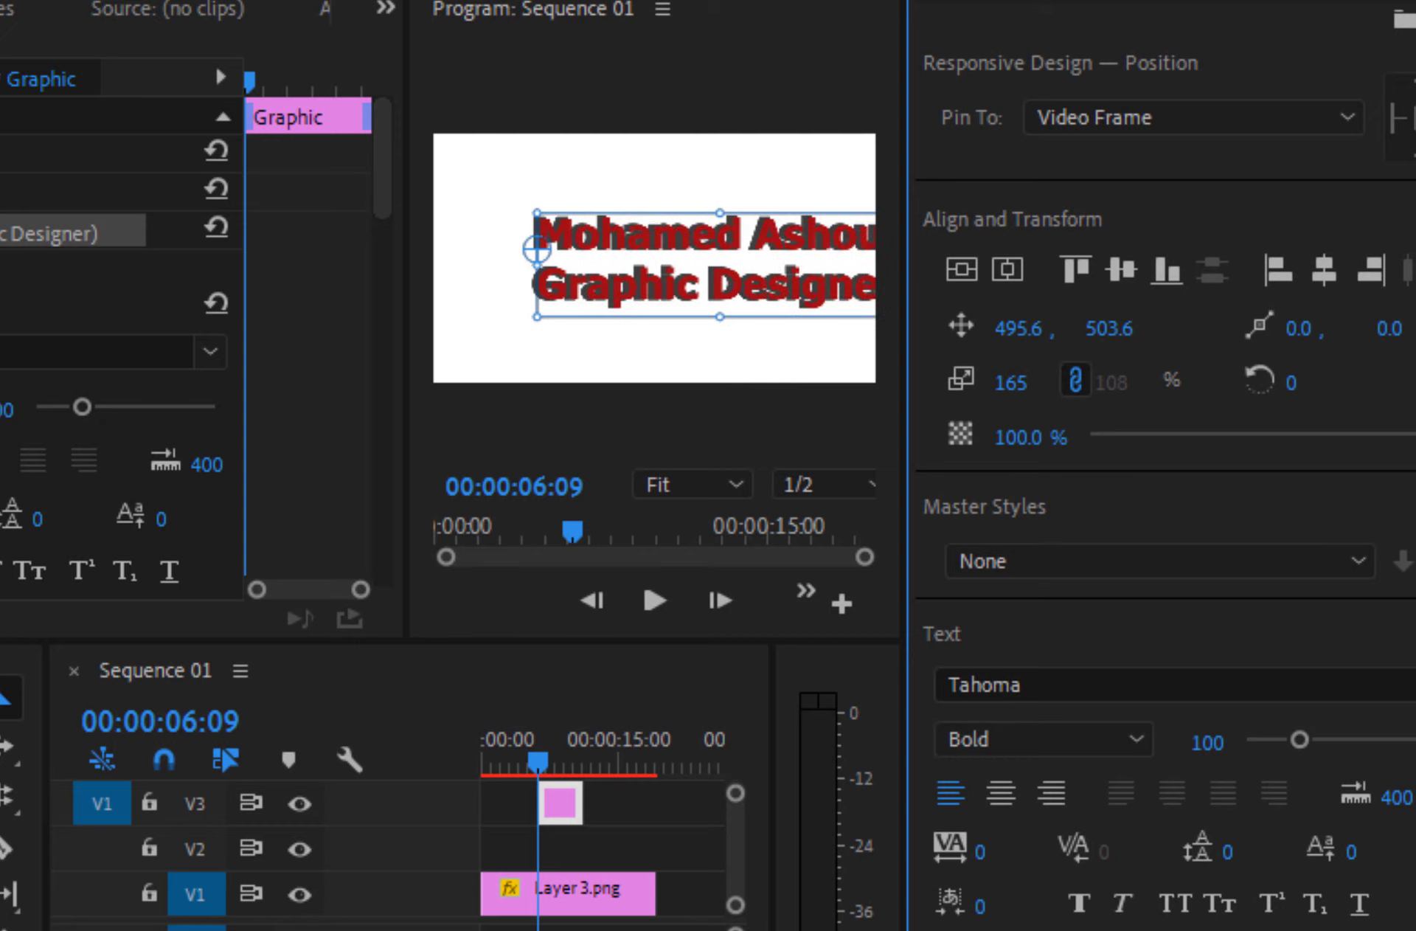
scroll(1004, 925, down, 3)
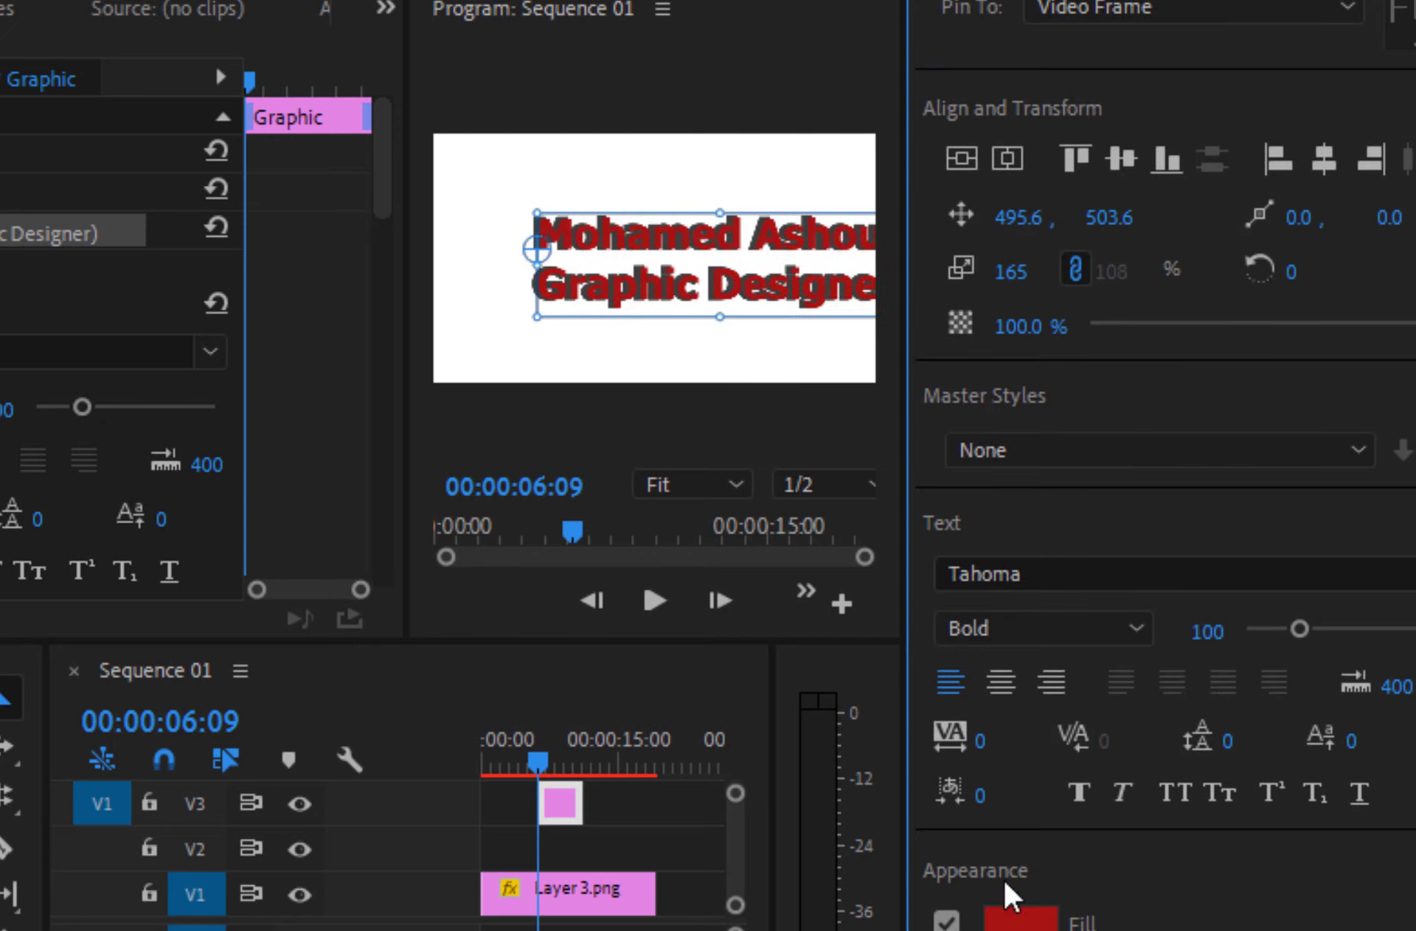
key(Delete)
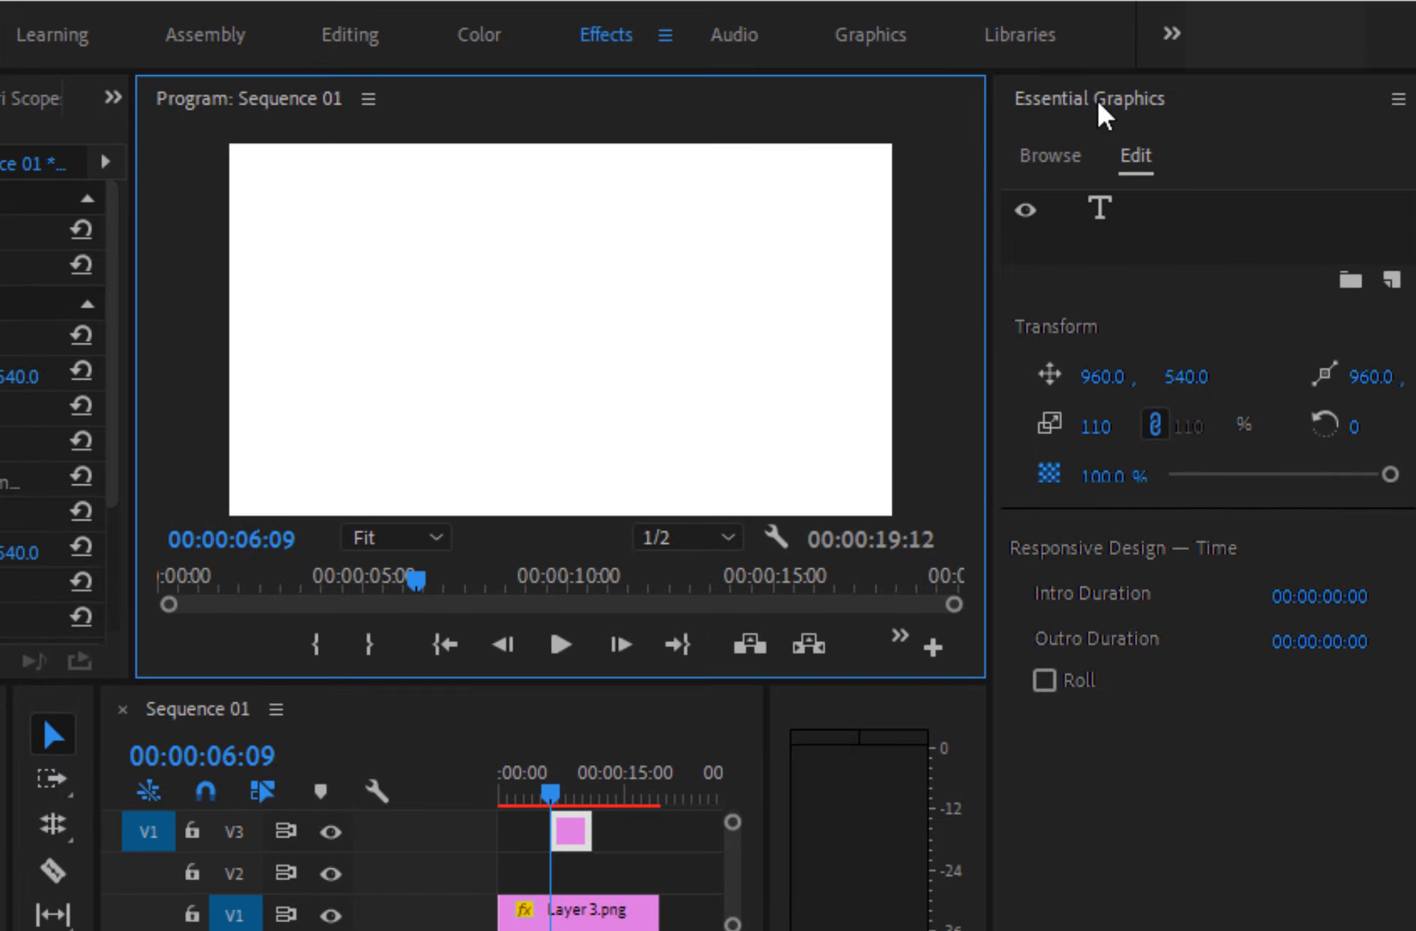
Place the Bold Lower Third Right template from Browse onto track V2
click(1044, 159)
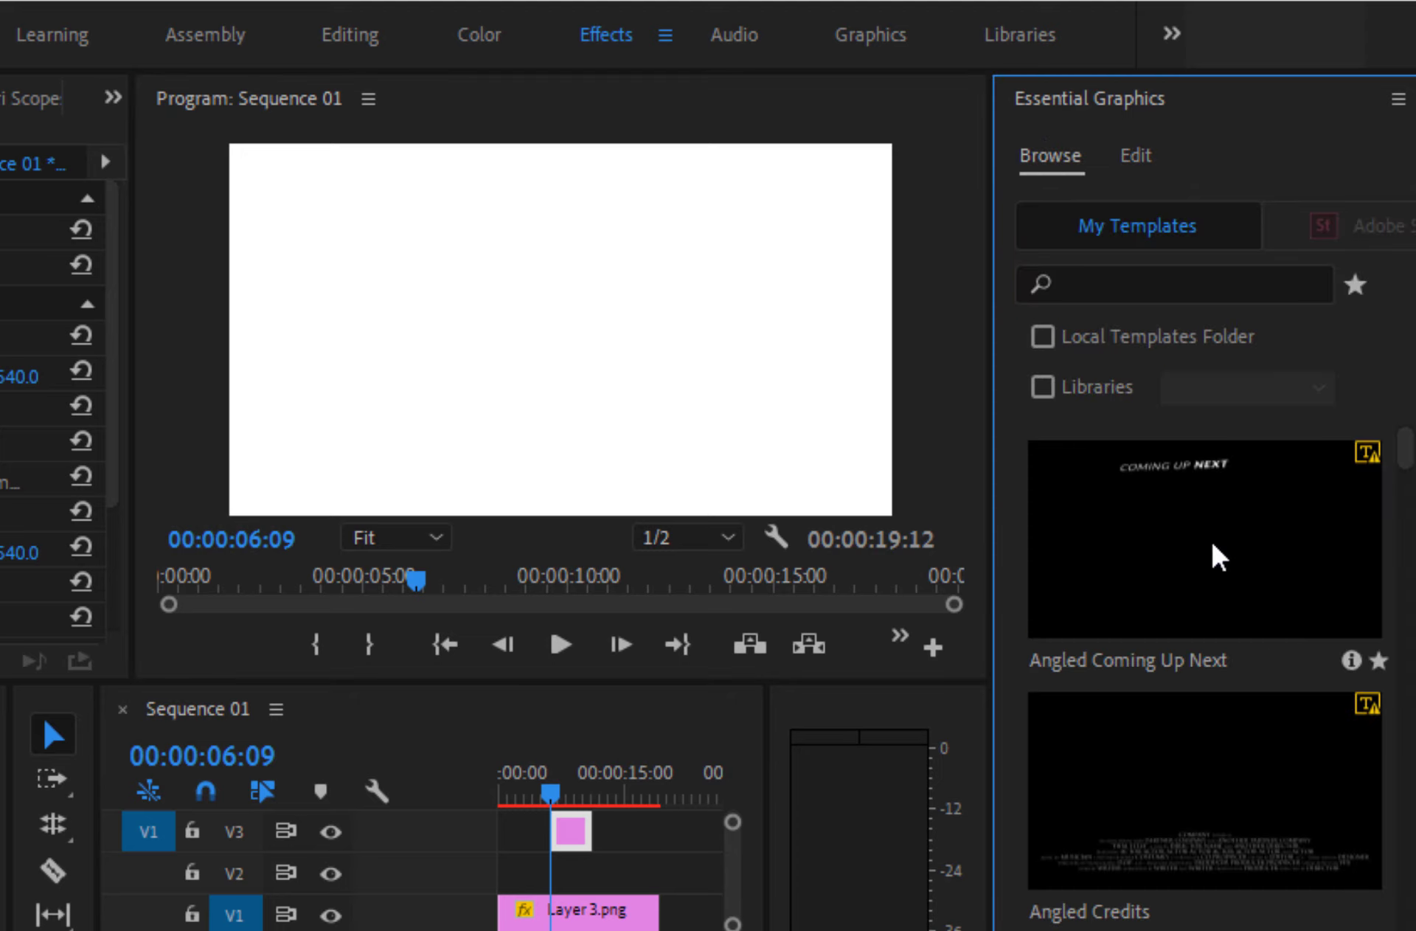
scroll(1210, 553, down, 5)
scroll(1195, 736, down, 5)
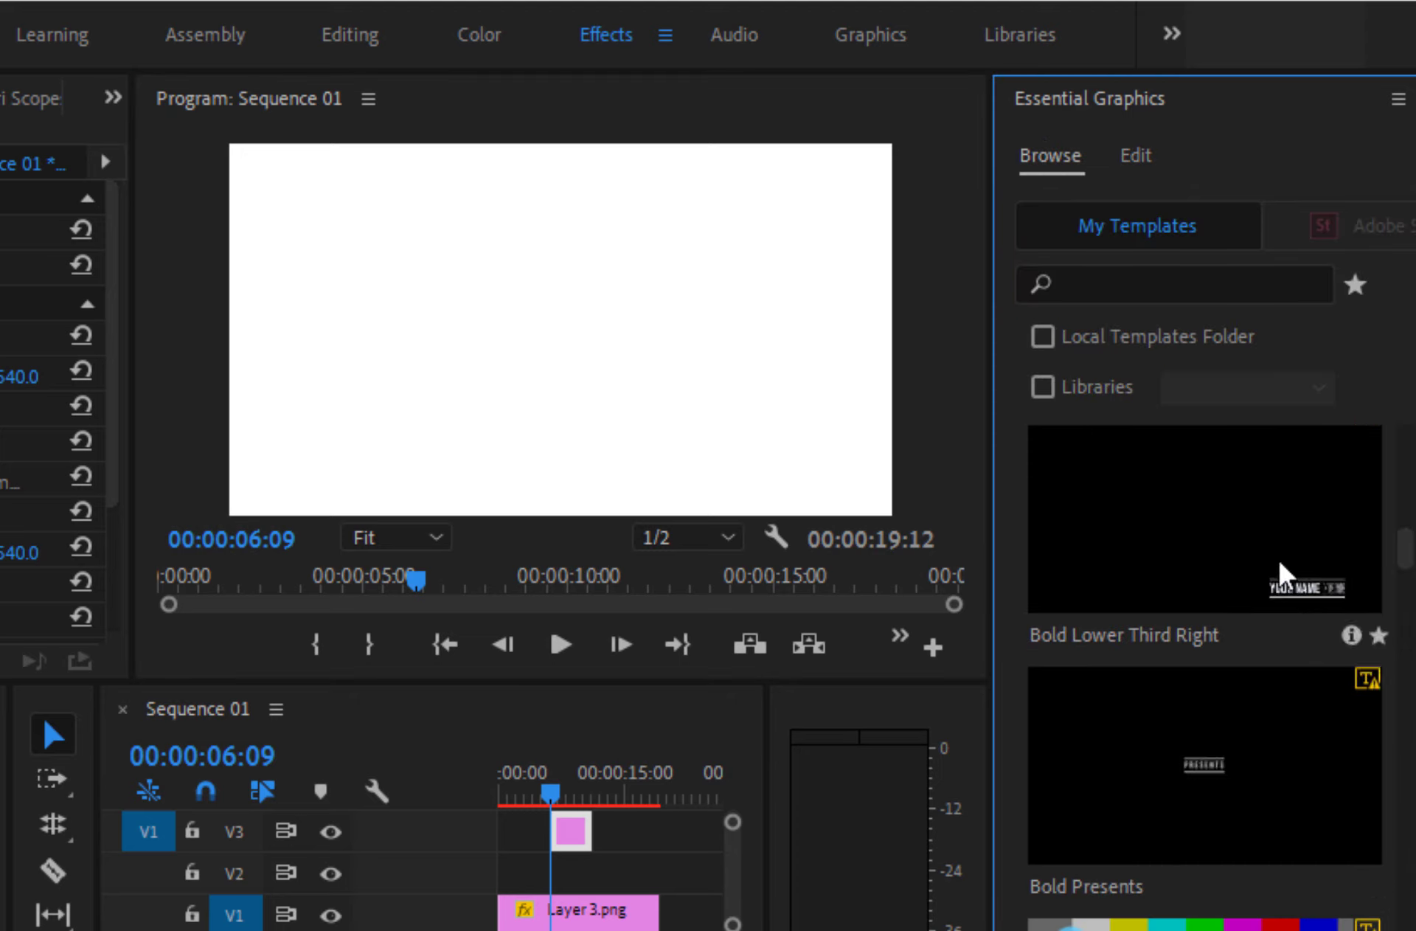
drag(1280, 571, 601, 900)
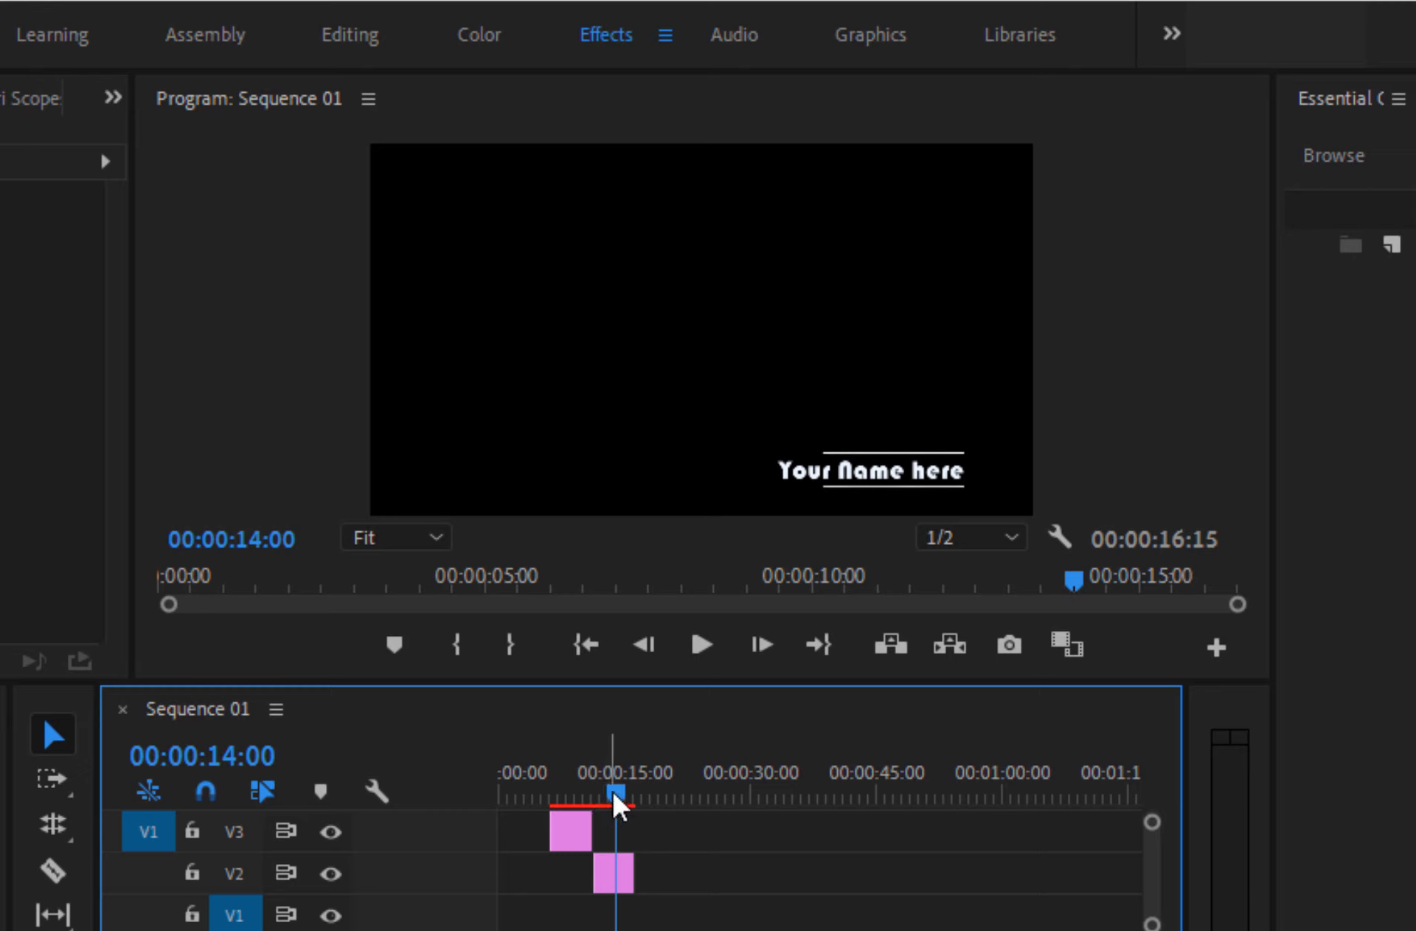
Play the Your Name here lower third from just before its start, then stop
drag(615, 794, 583, 794)
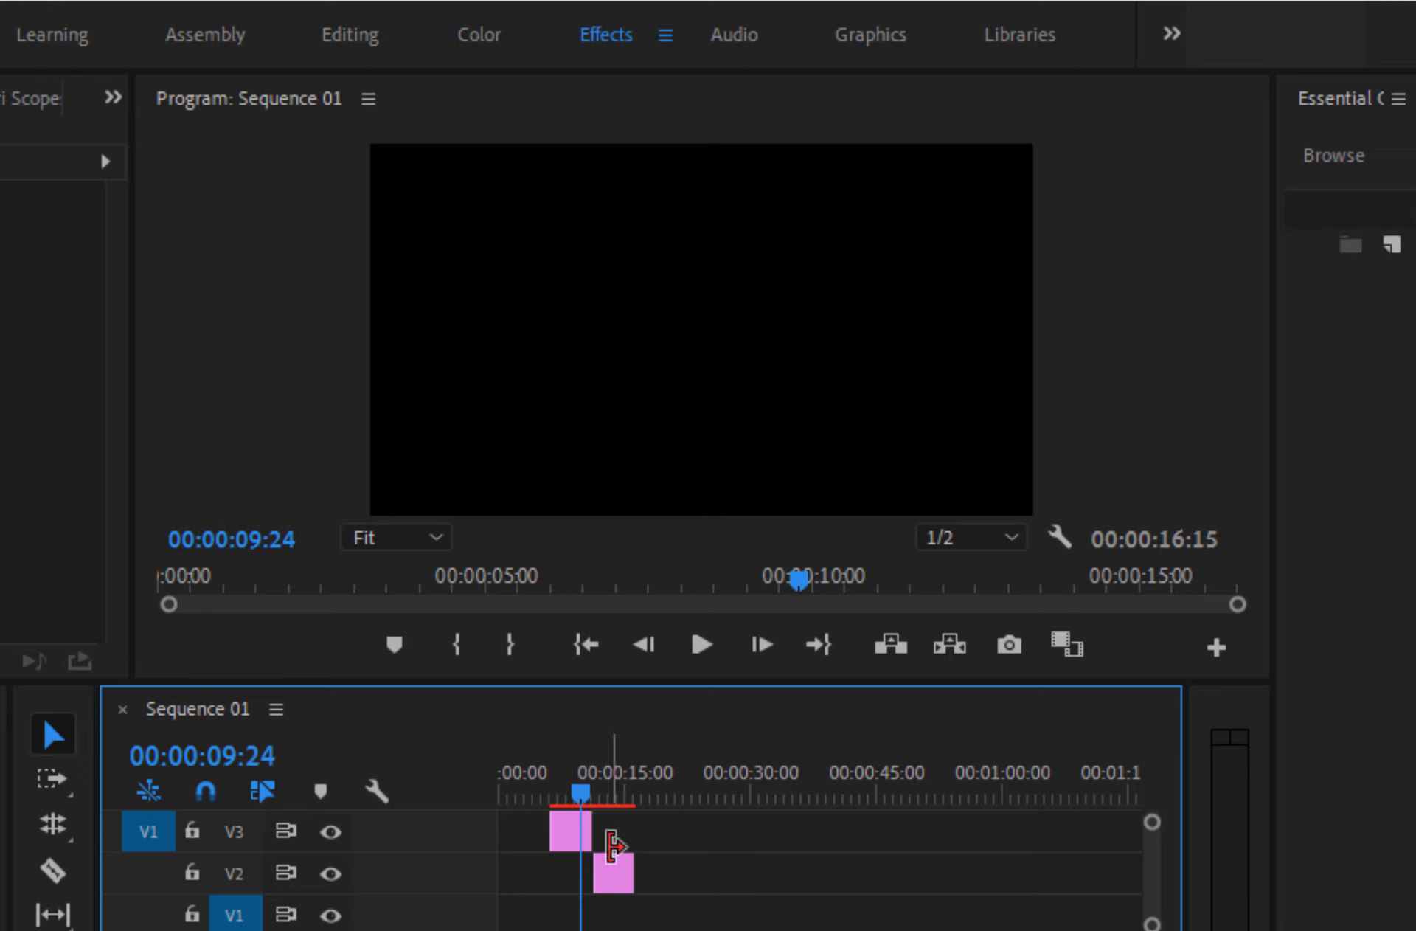
key(space)
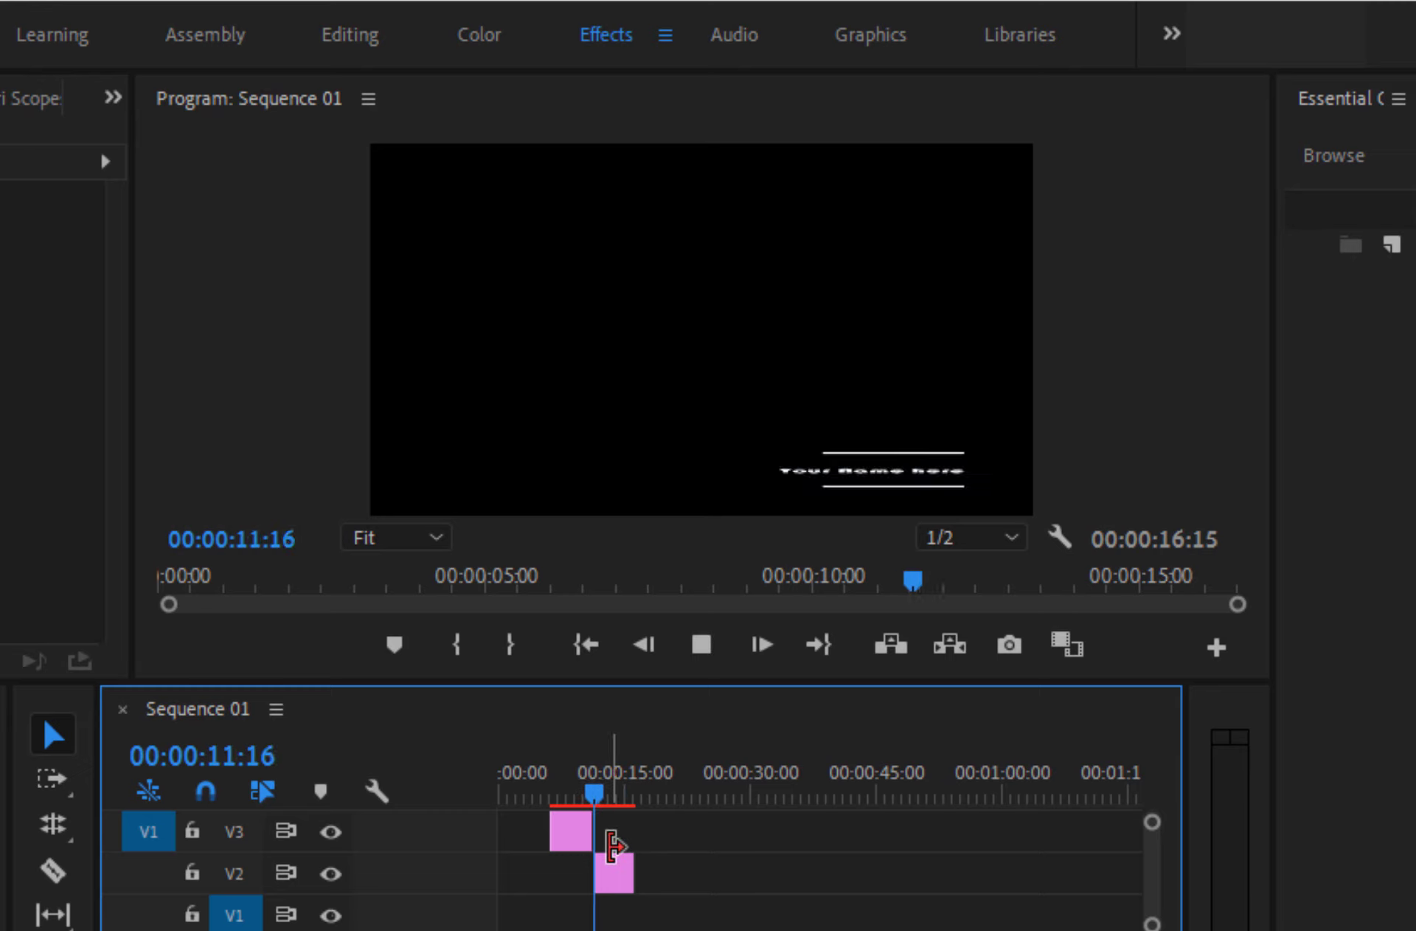
key(space)
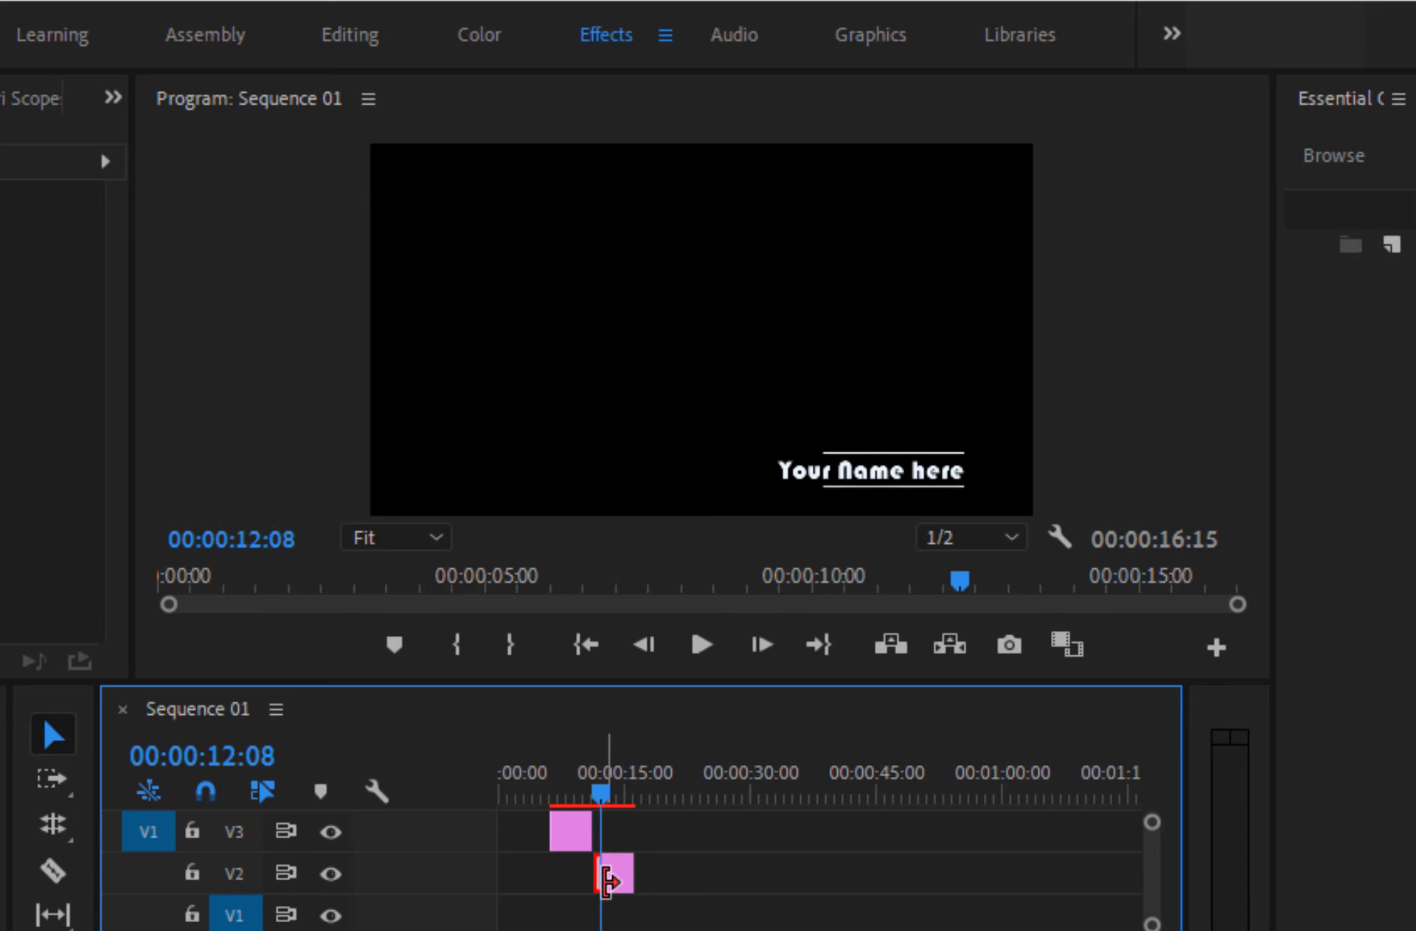
Fill the lower third's first shape layer with a deep red
click(617, 883)
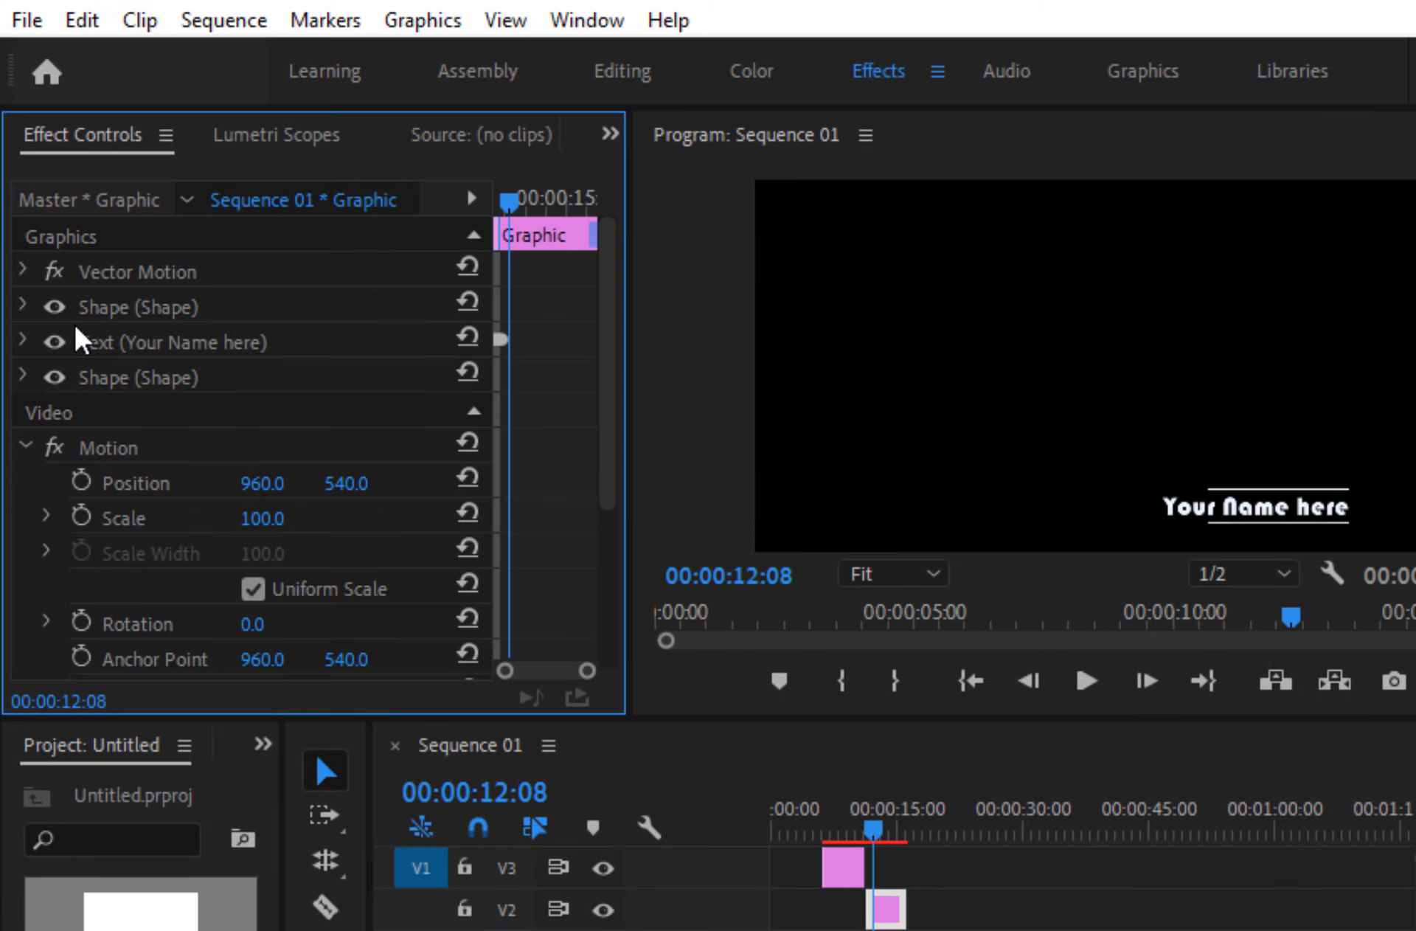
click(24, 309)
click(24, 308)
click(16, 307)
click(181, 480)
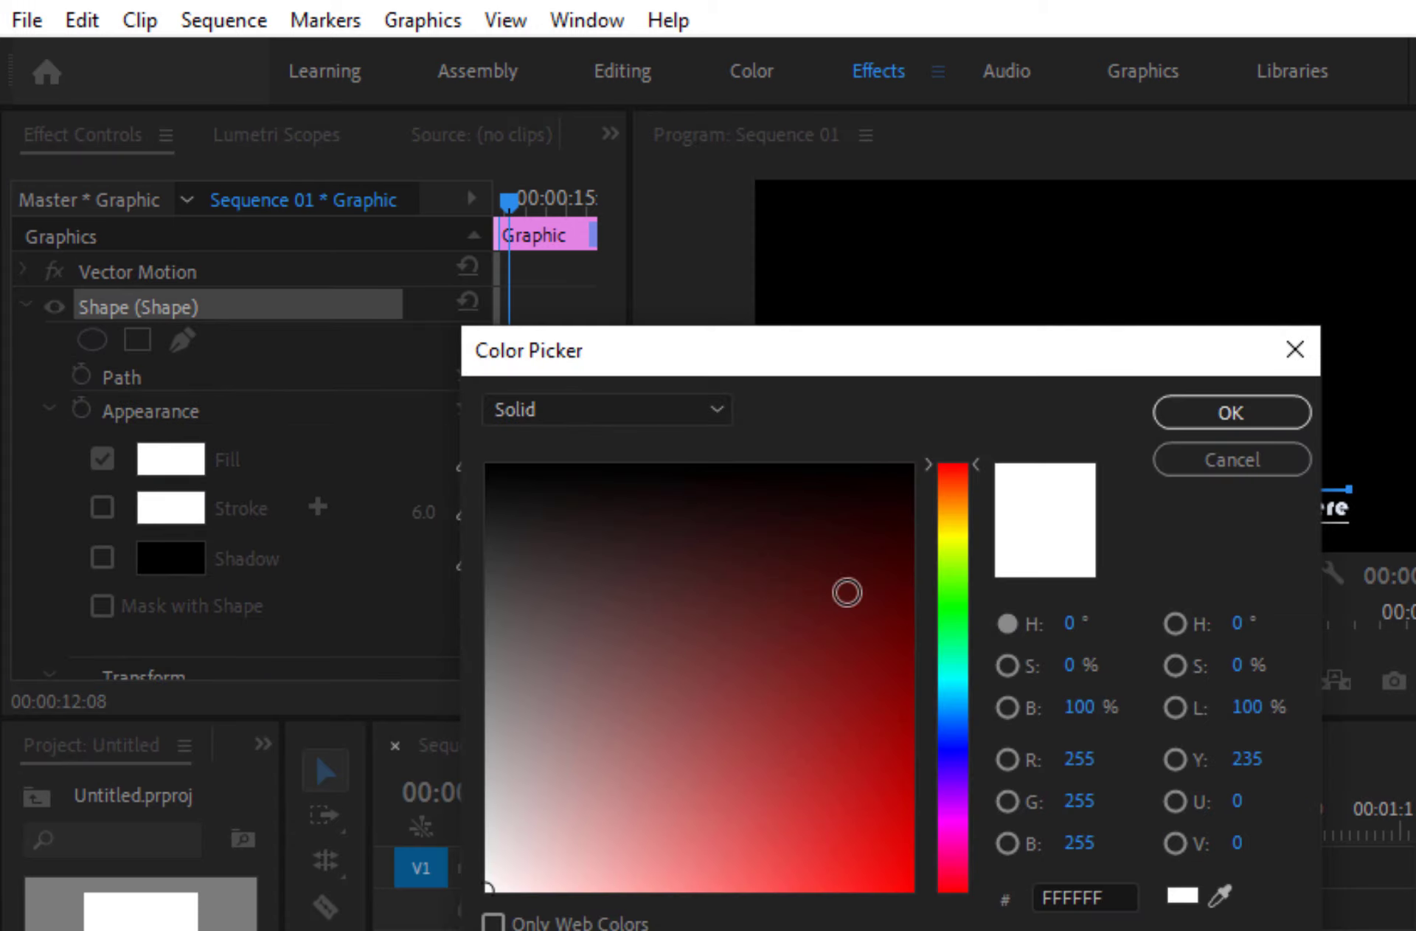
click(794, 711)
click(658, 736)
click(891, 763)
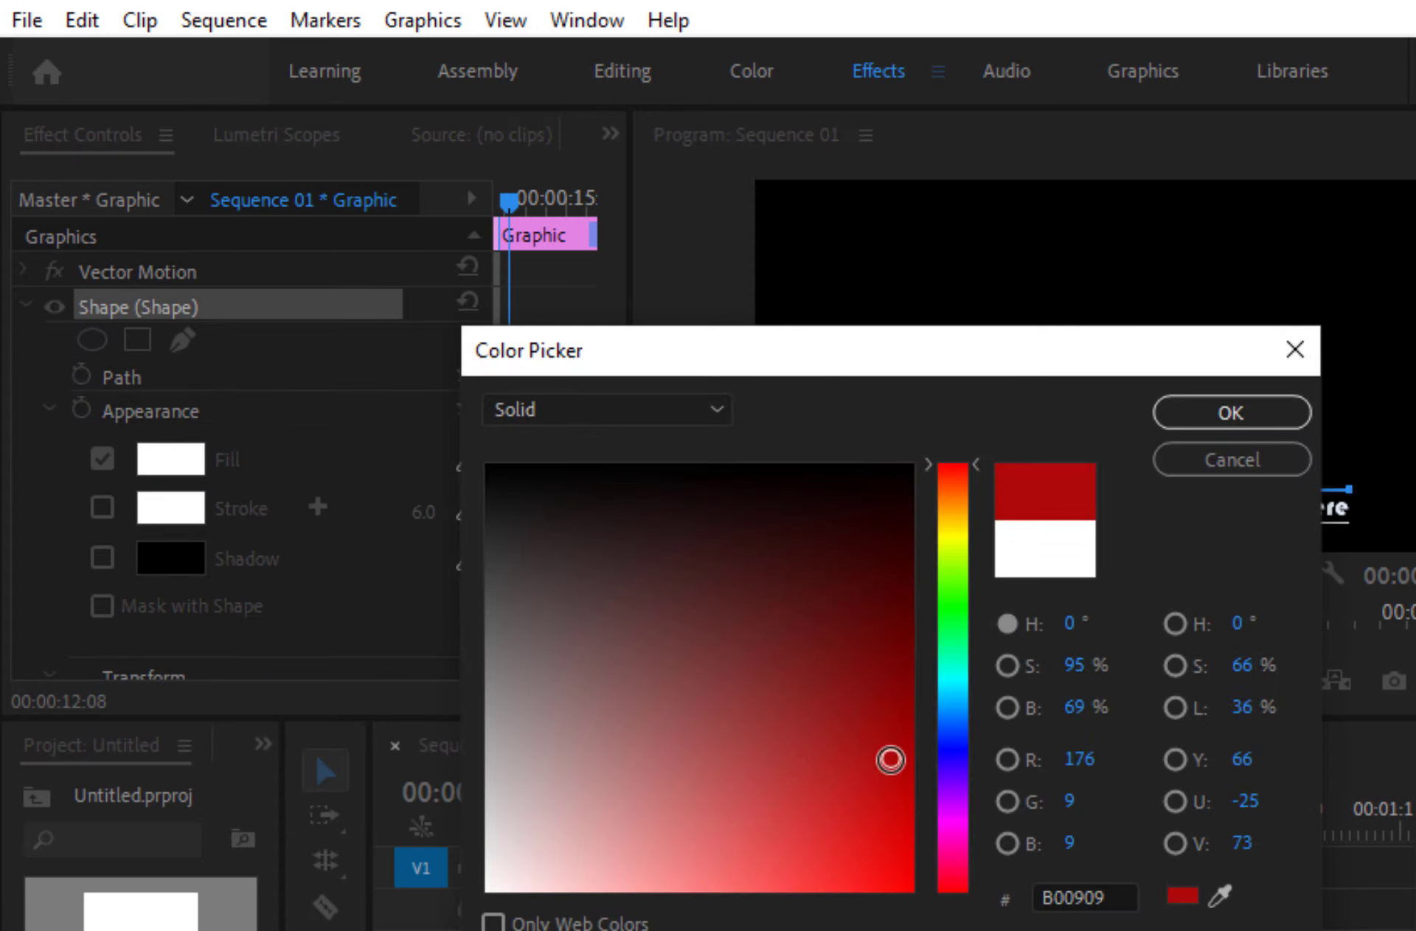
click(1230, 413)
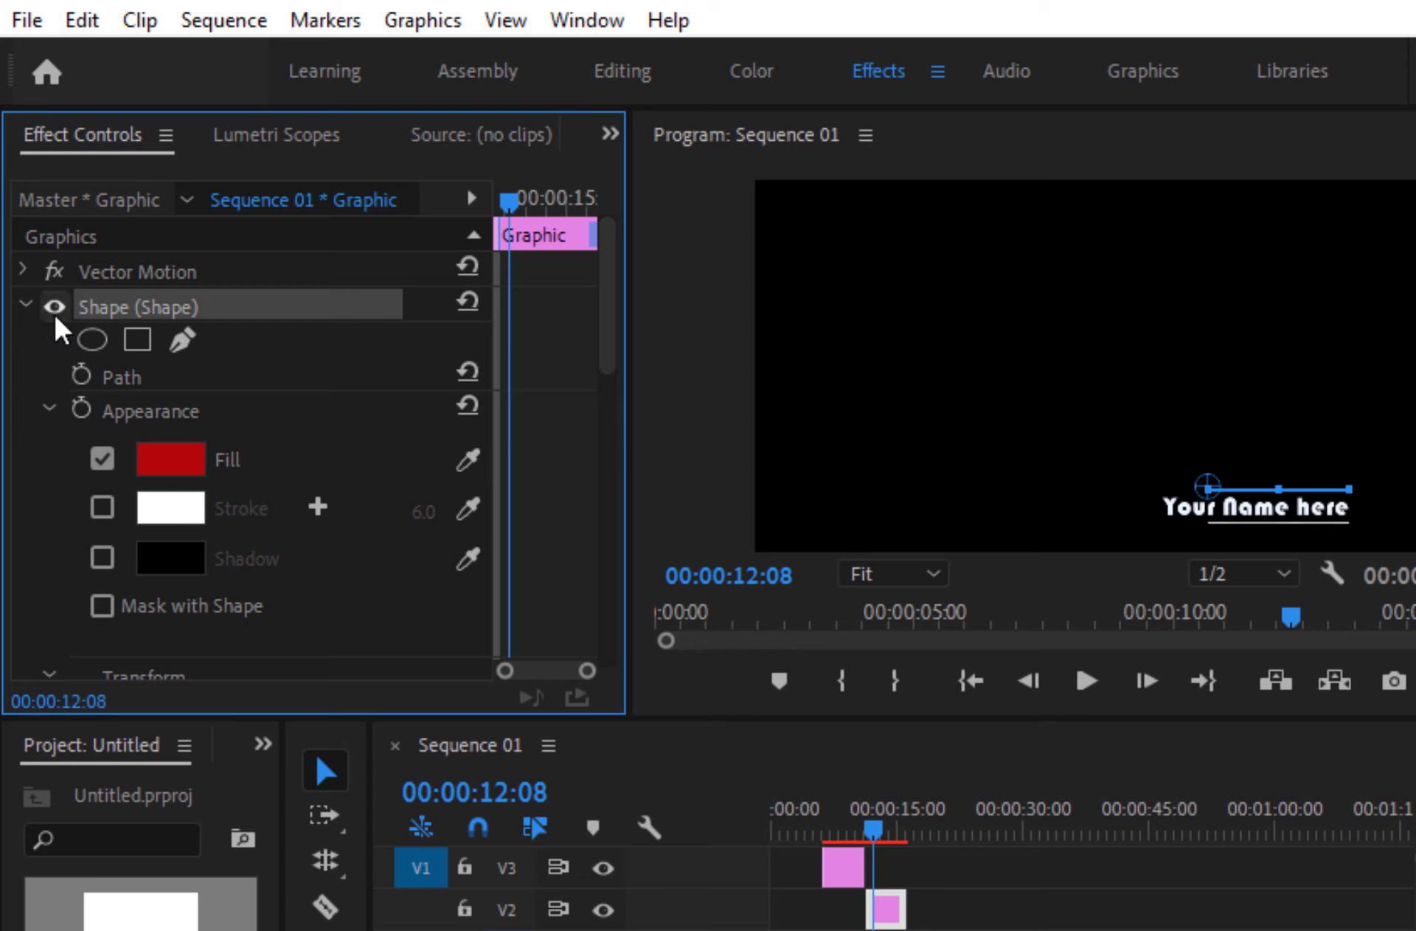
Fill the lower shape layer with dark green 071801
click(24, 310)
click(145, 352)
click(24, 342)
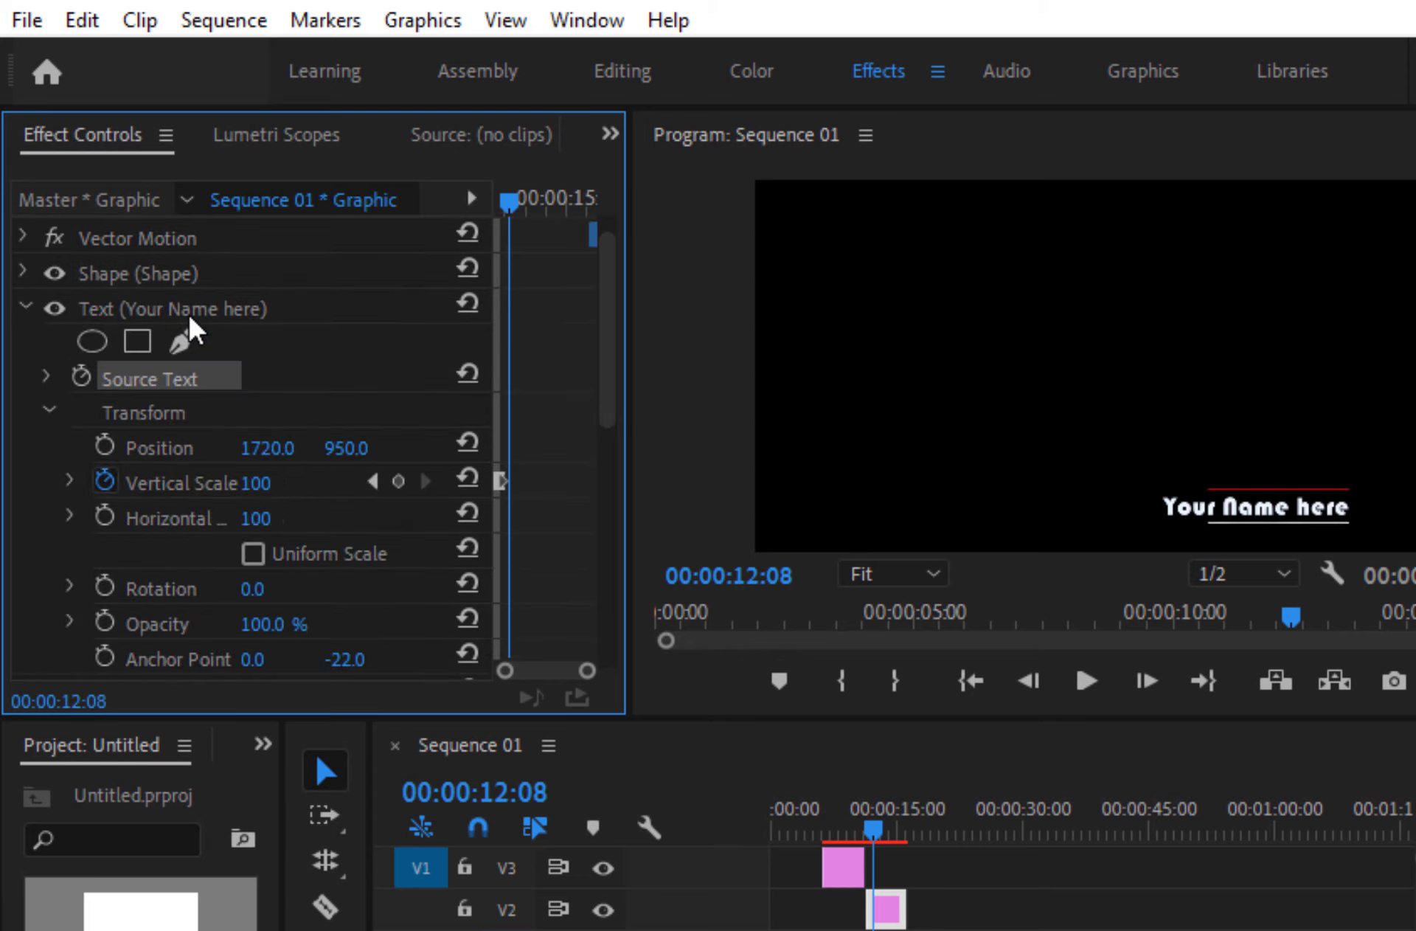
click(23, 307)
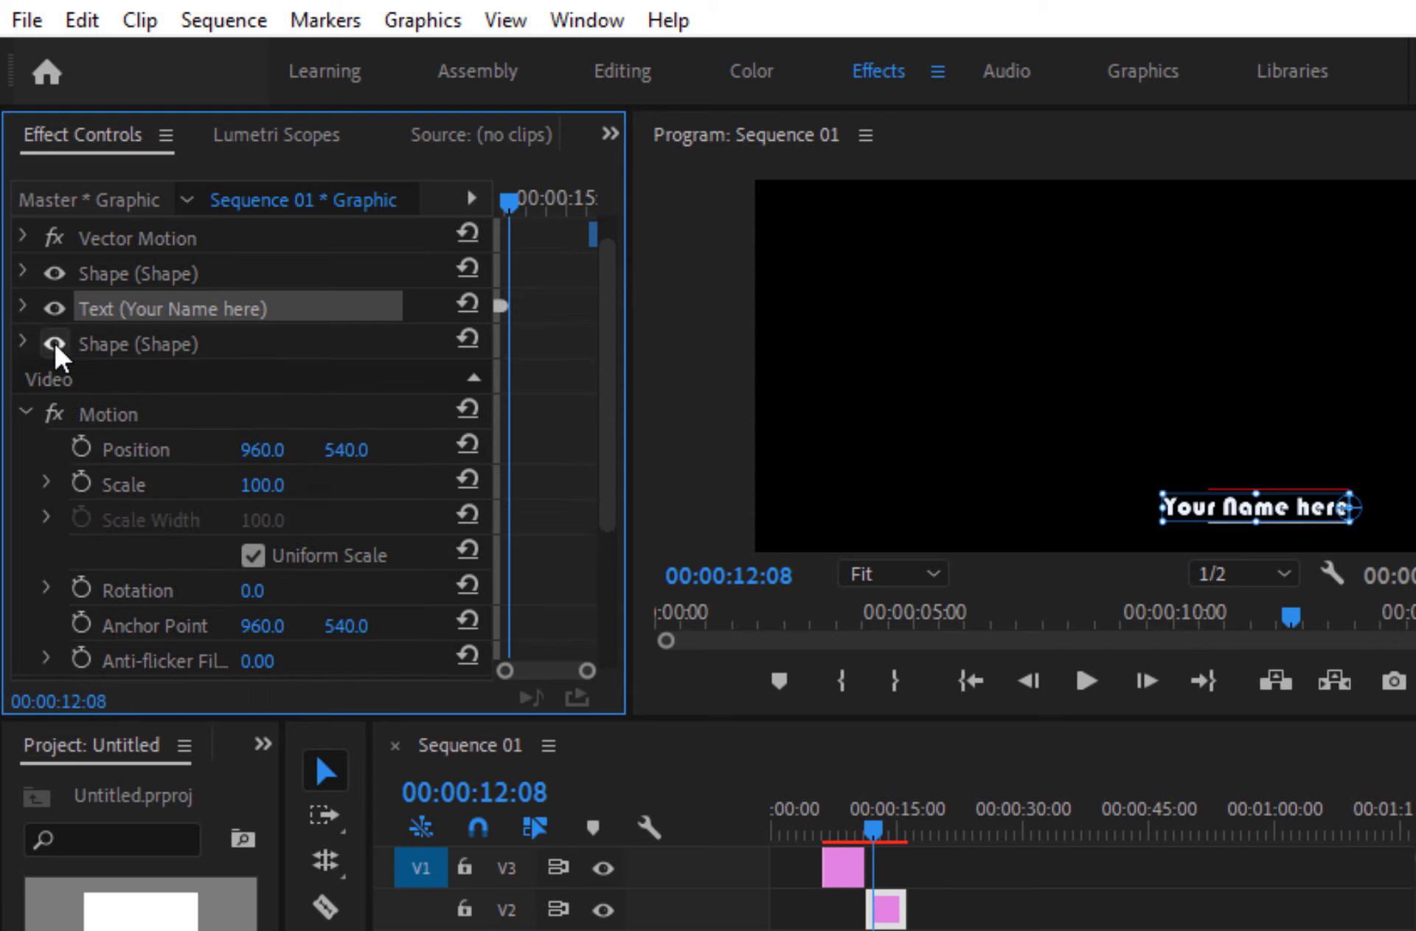
click(22, 343)
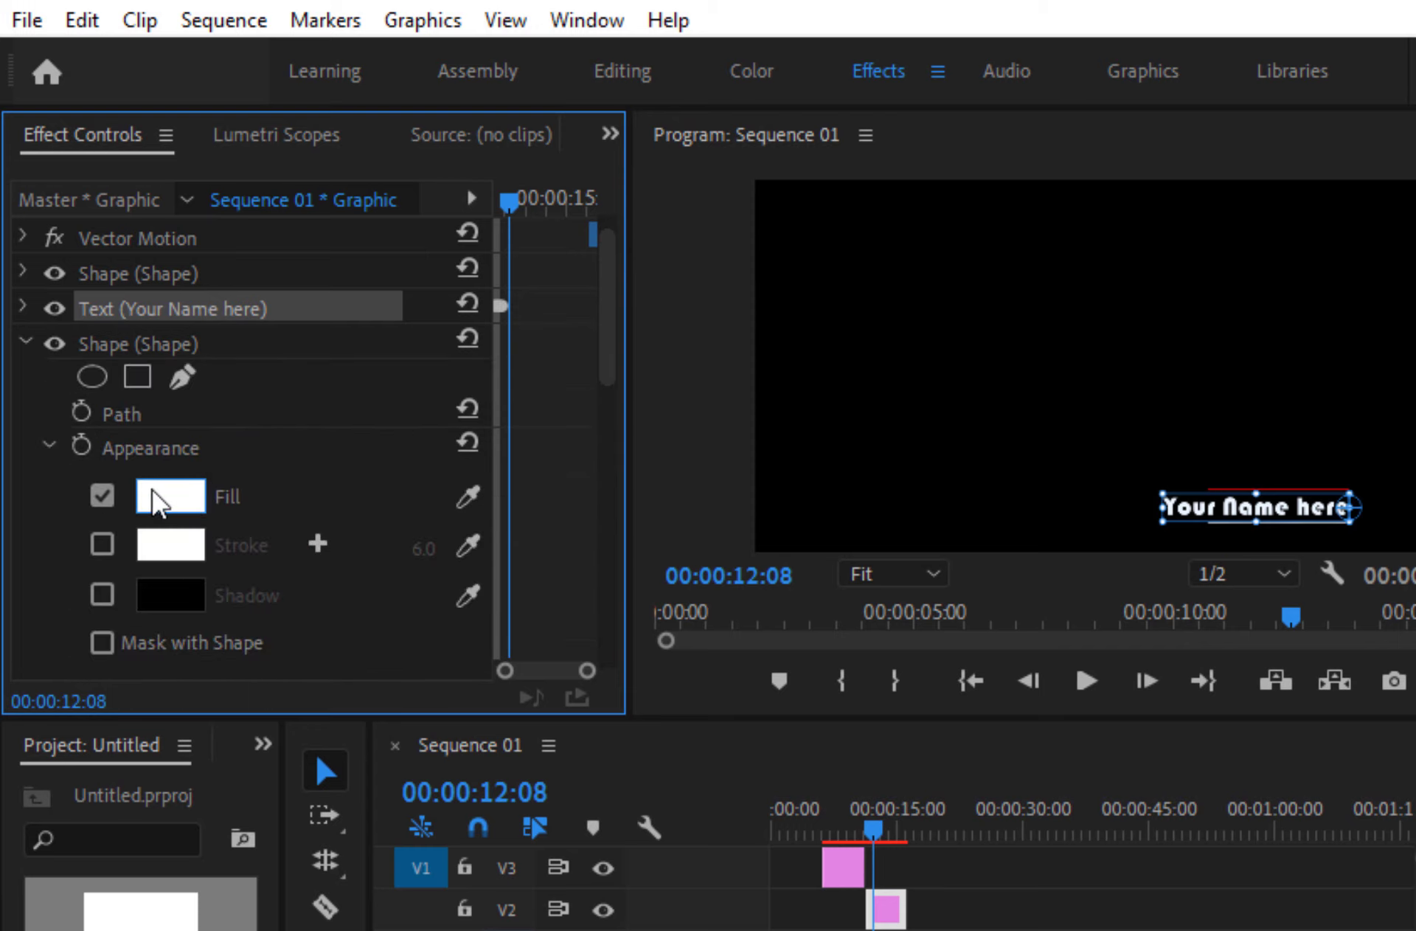
click(153, 495)
click(951, 590)
click(895, 492)
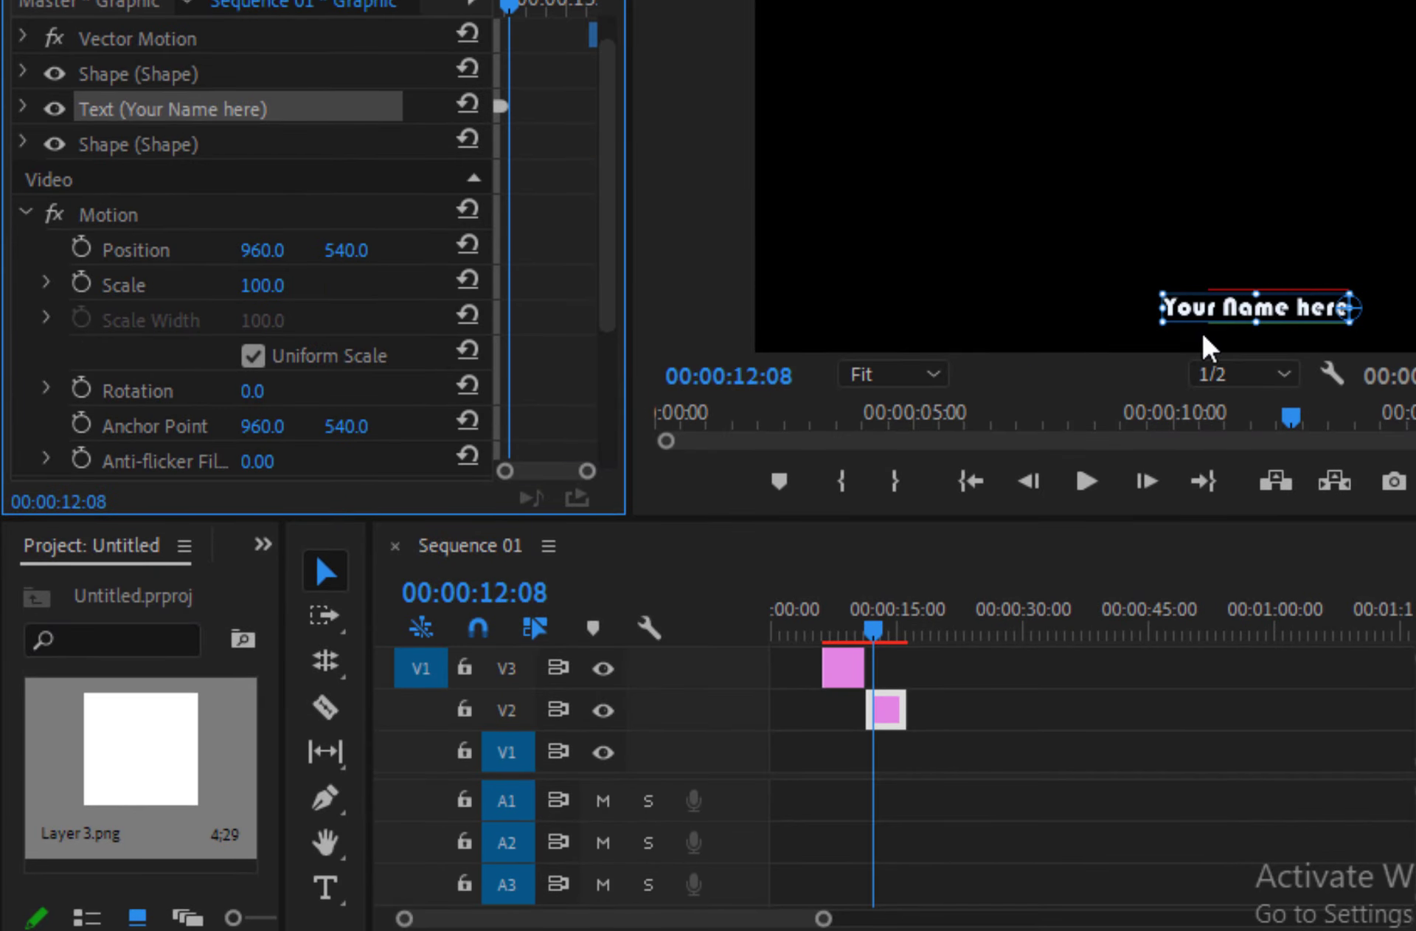
Replace the Your Name here placeholder with the person's full name, then deselect the title
click(325, 885)
triple_click(1238, 306)
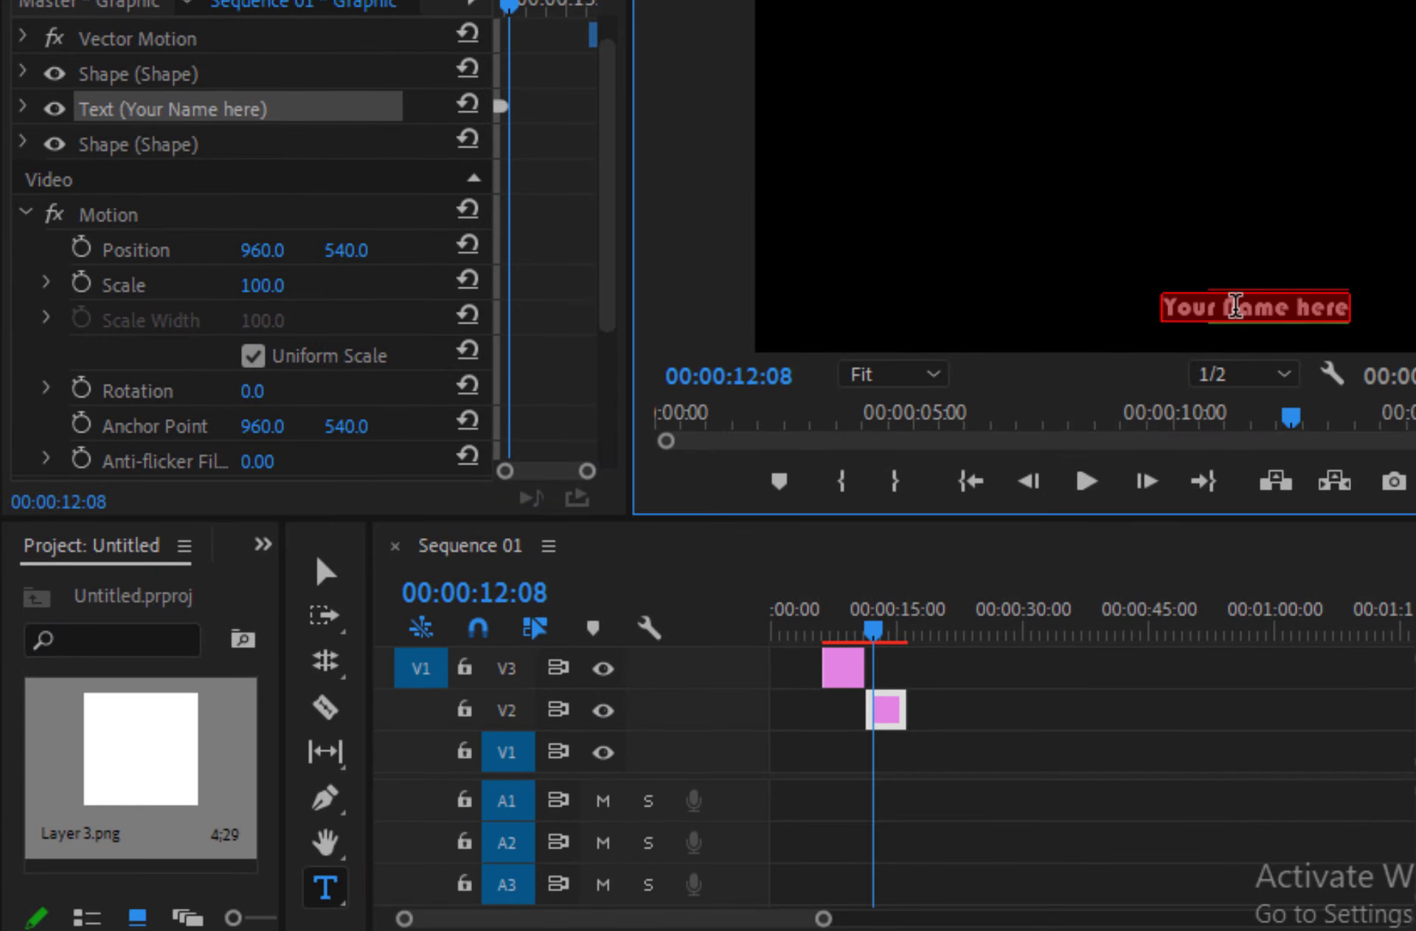
text(mo)
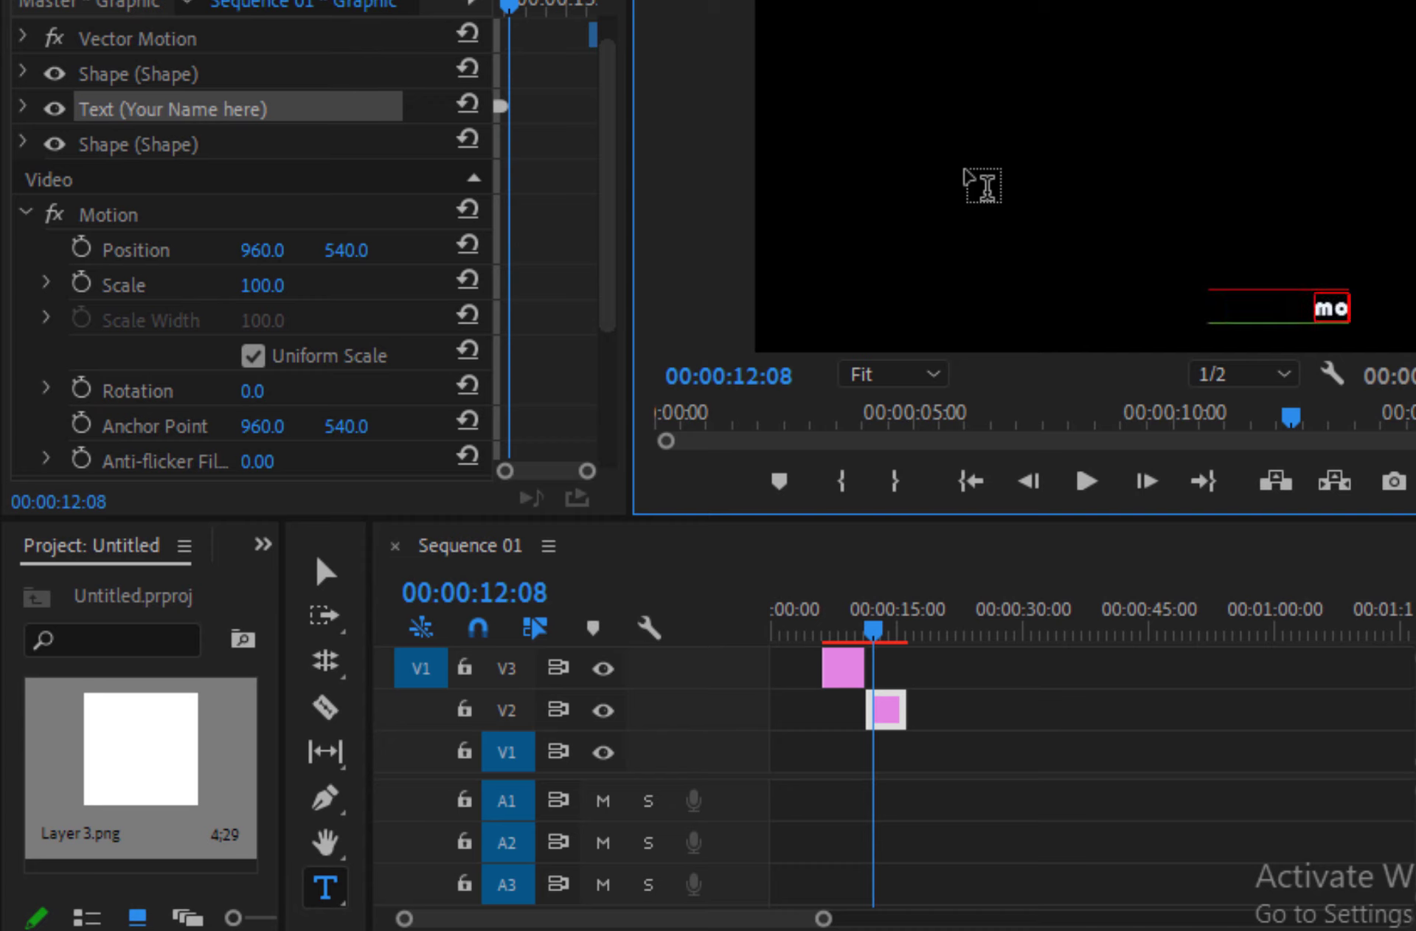
text(hamed ashour)
click(1329, 6)
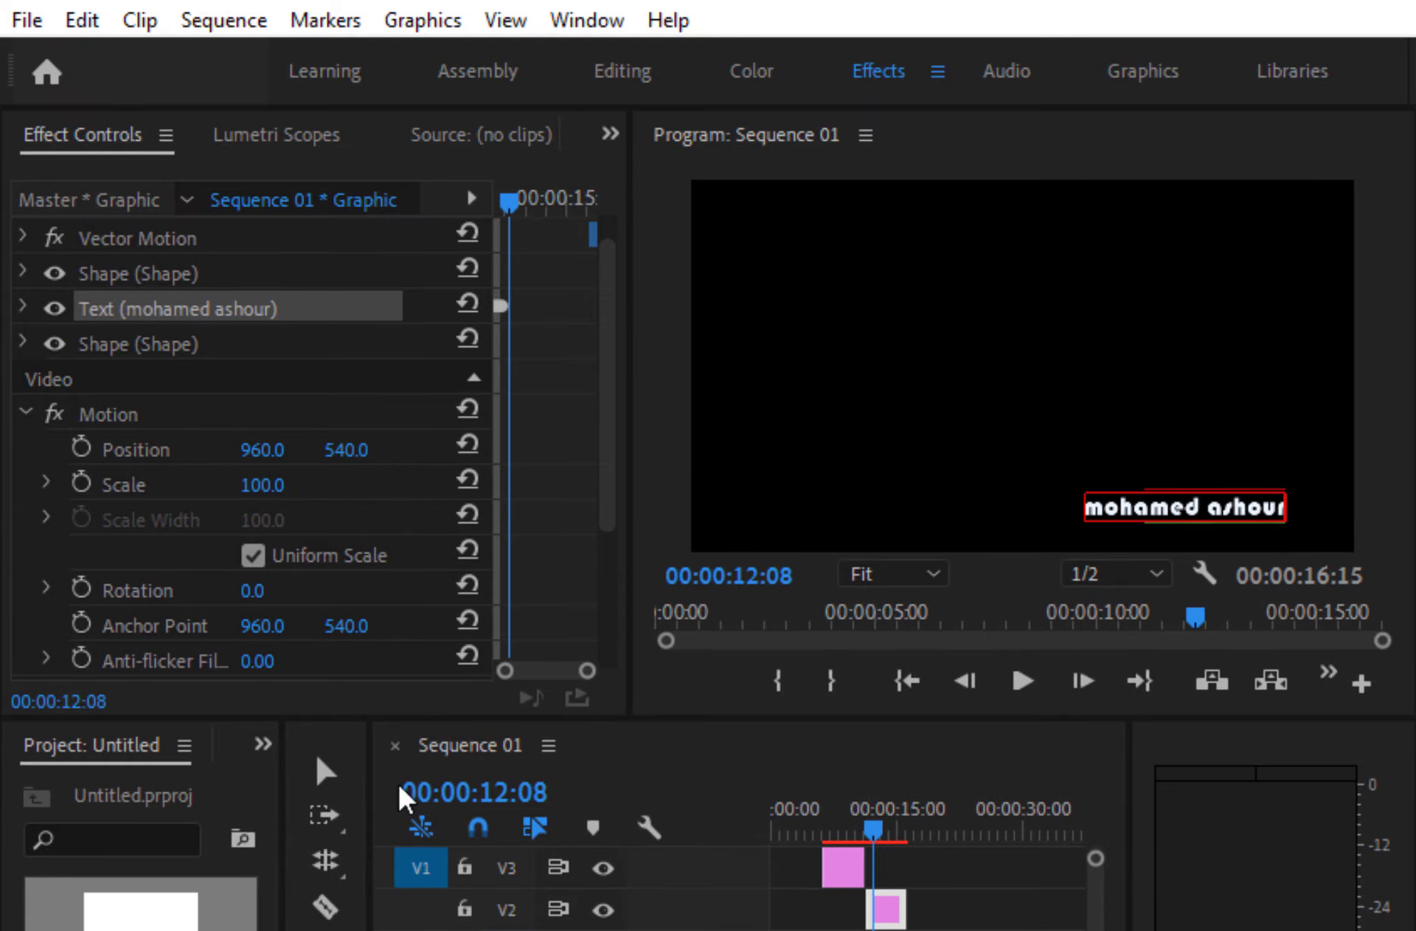
click(325, 771)
click(1038, 478)
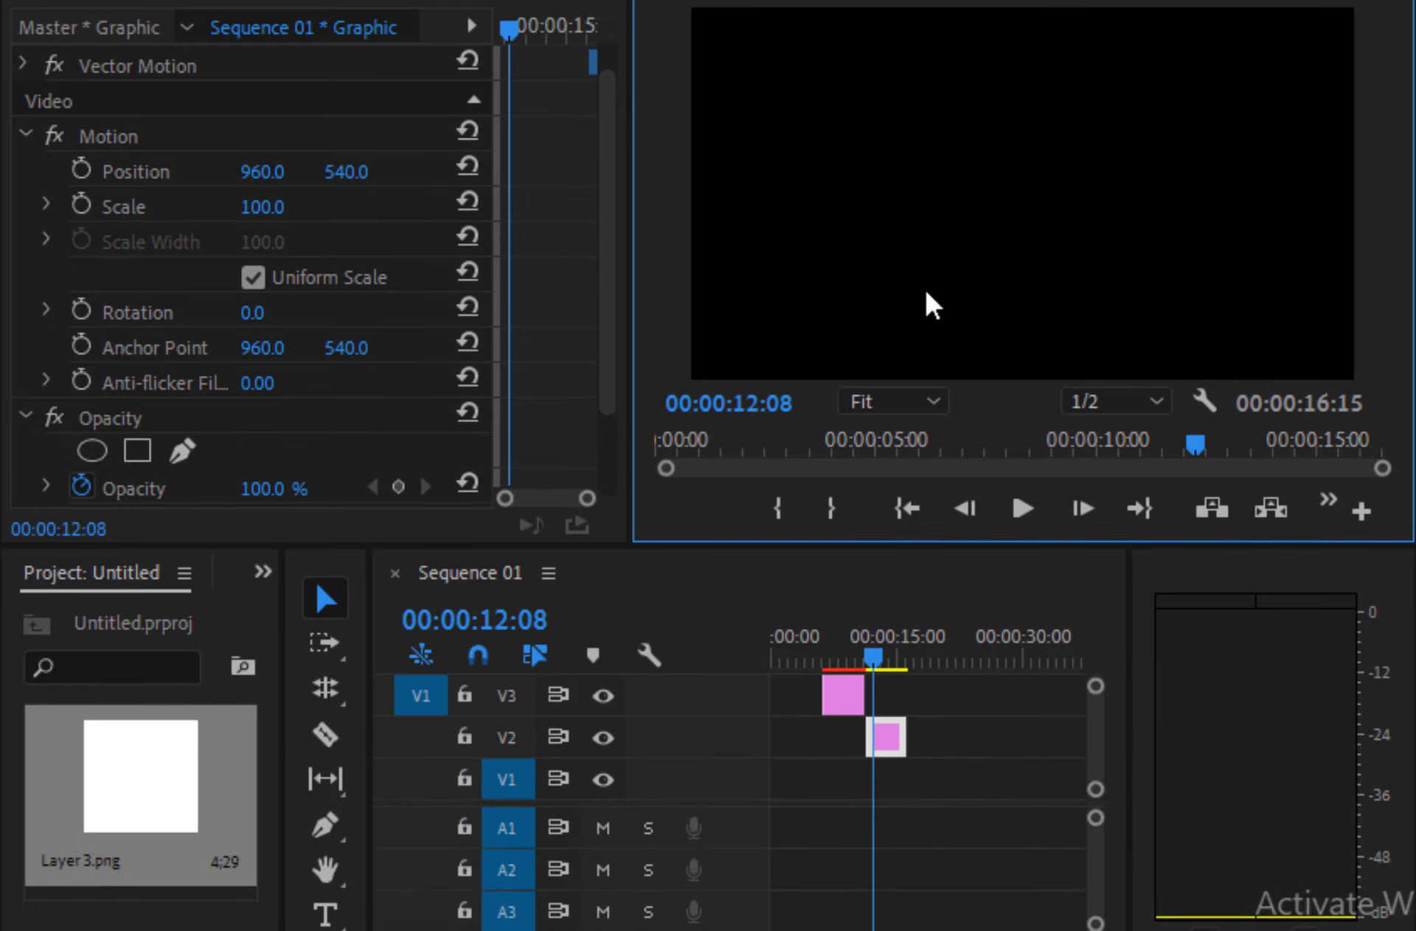
Create a new text layer with the Arabic name and scrub its Position to the right
click(325, 914)
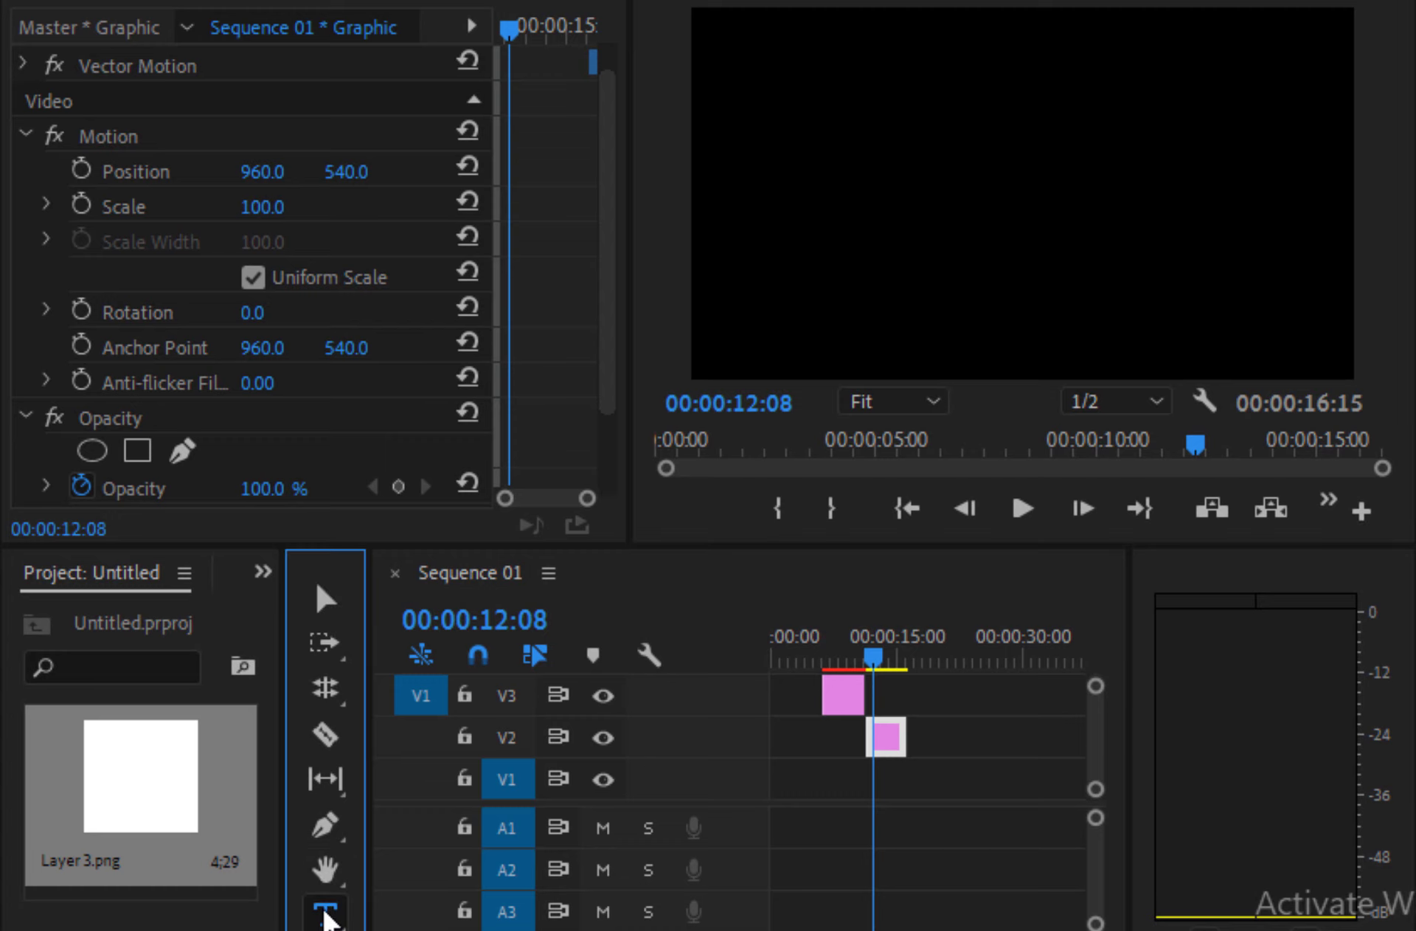
click(923, 198)
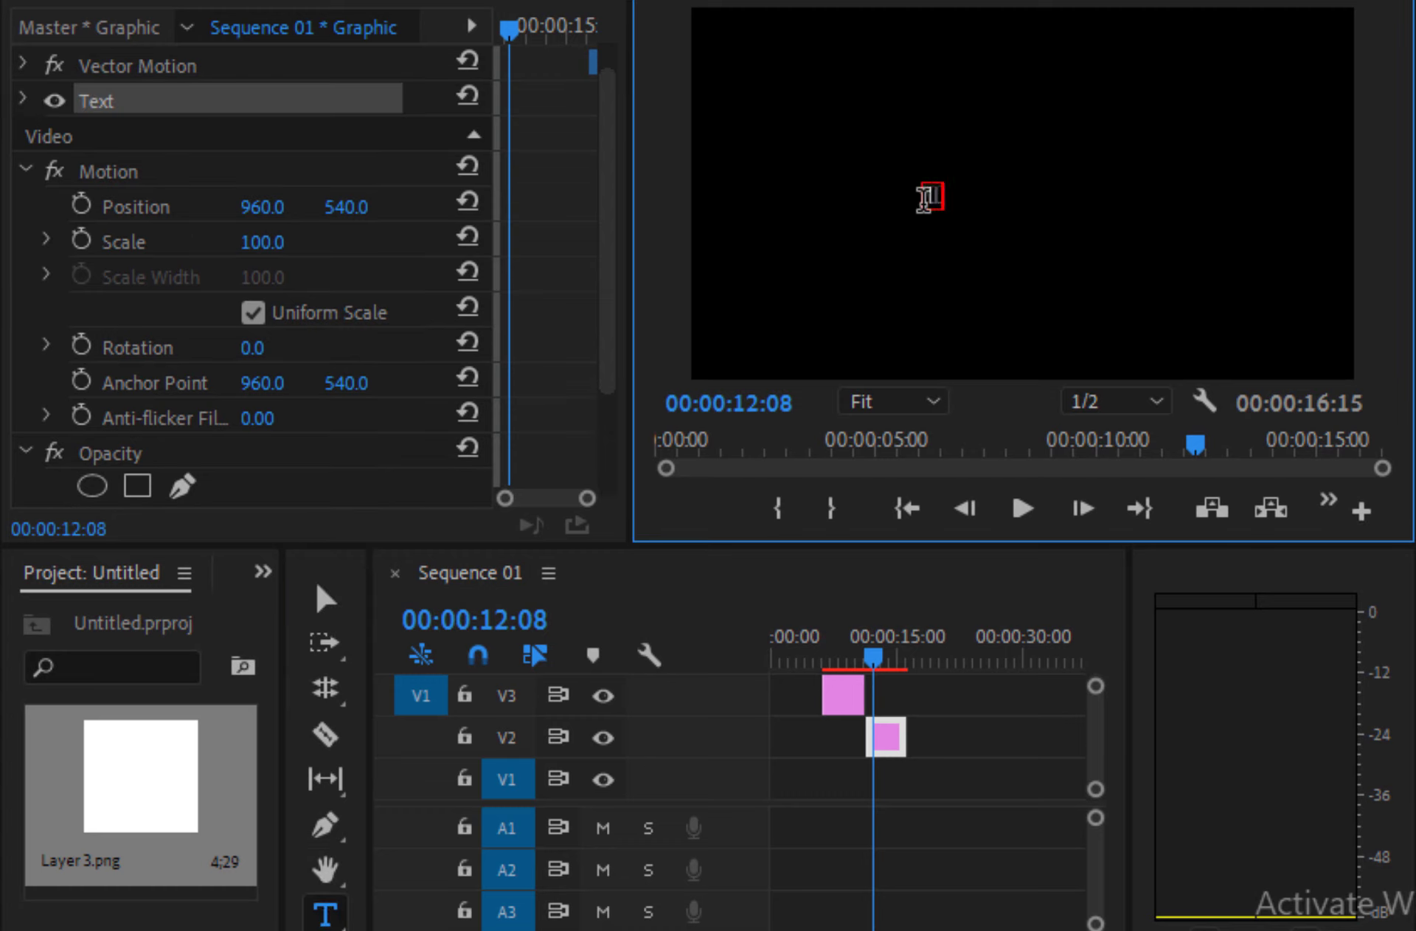
text(محمد)
drag(267, 103, 285, 113)
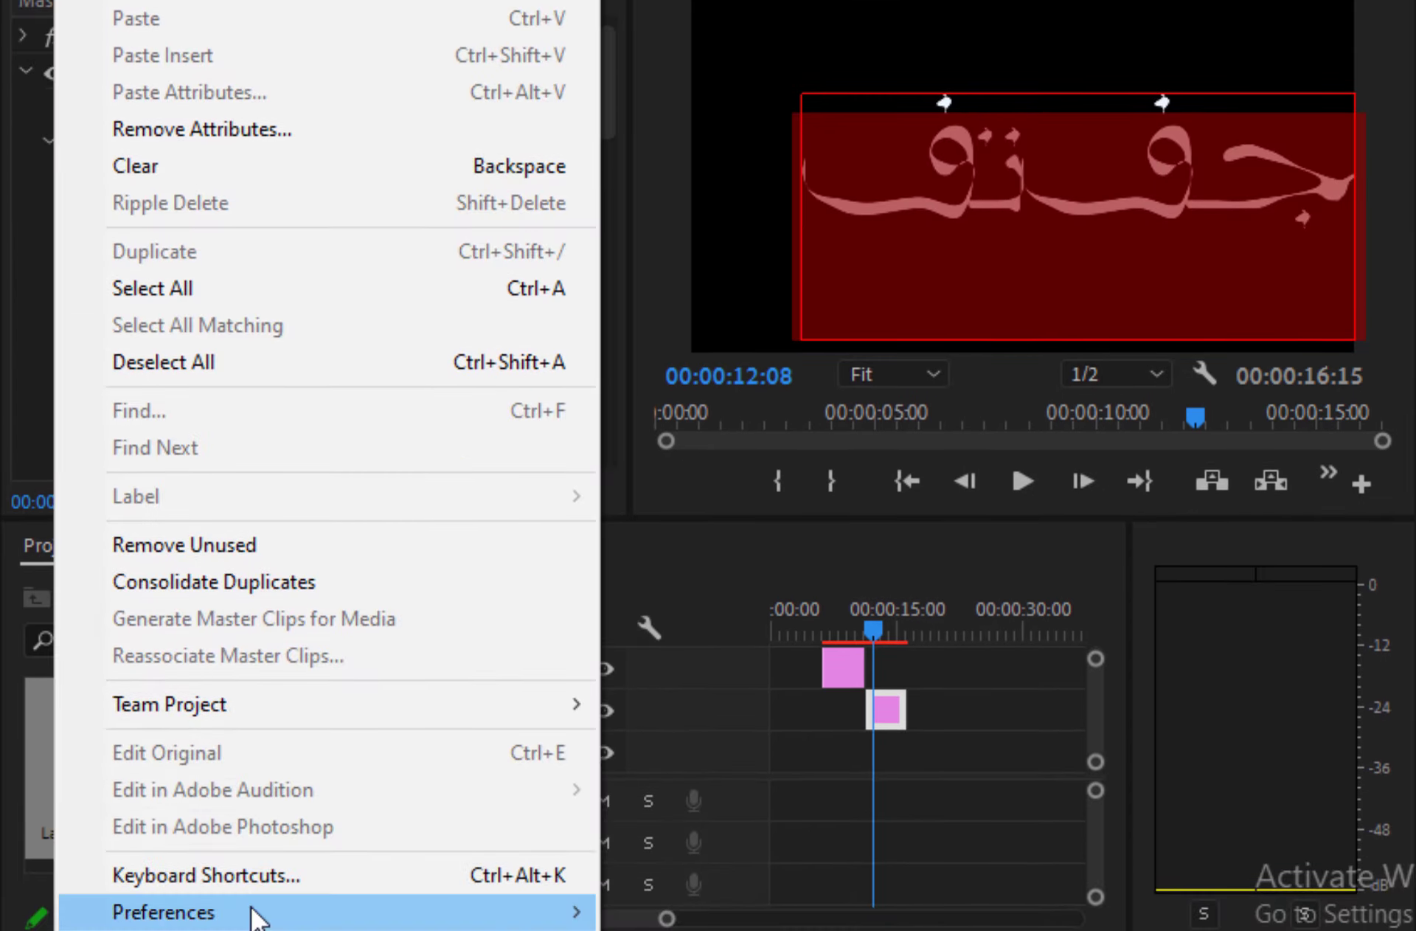
In Graphics preferences, pick the South Asian and Middle Eastern engine with Right to Left direction
mouse_move(588, 896)
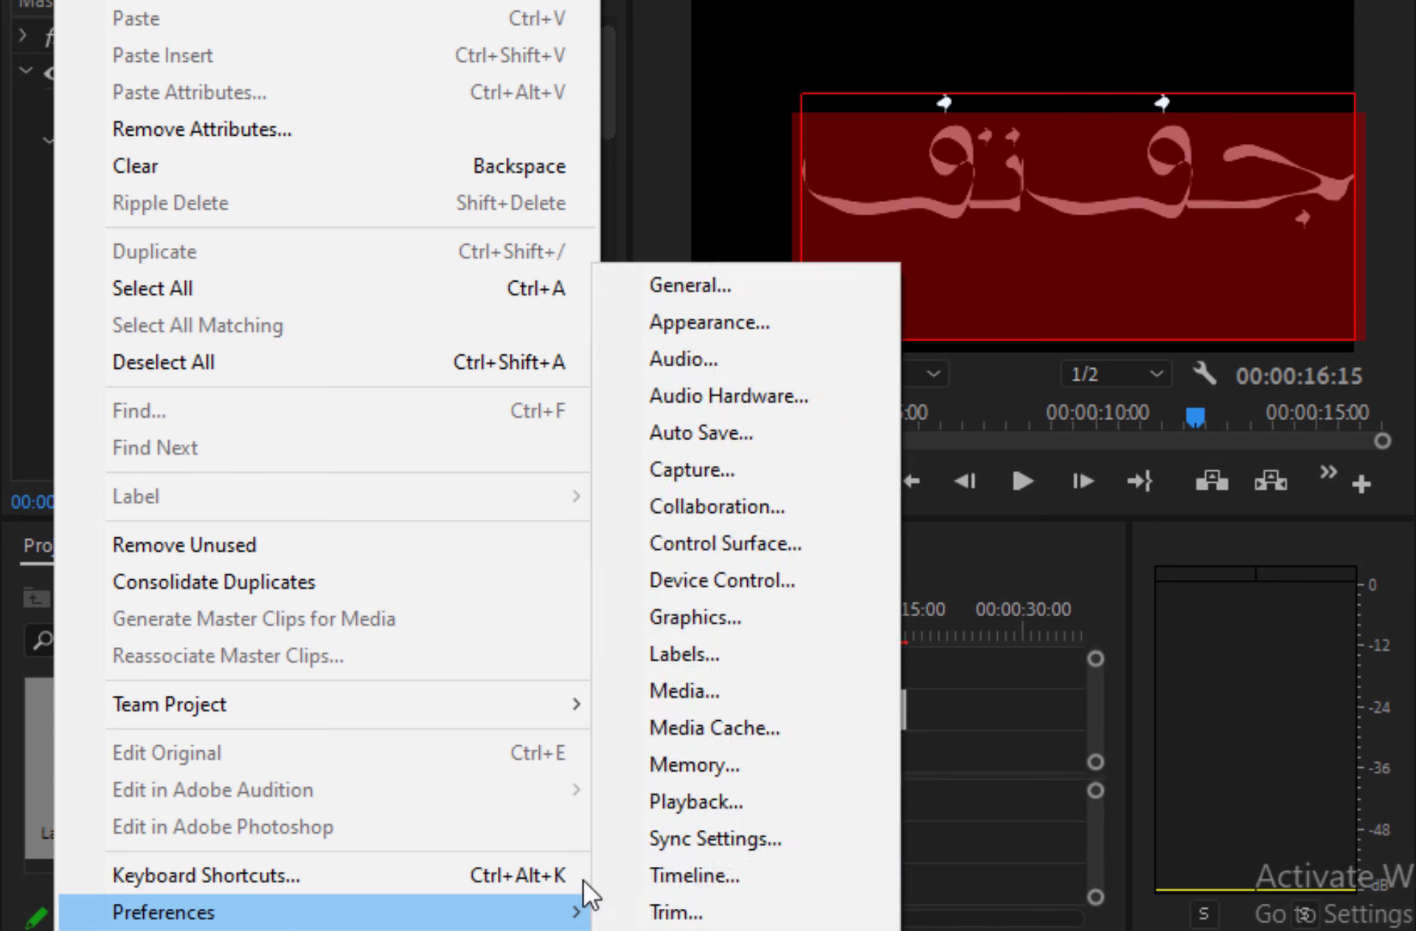
click(661, 618)
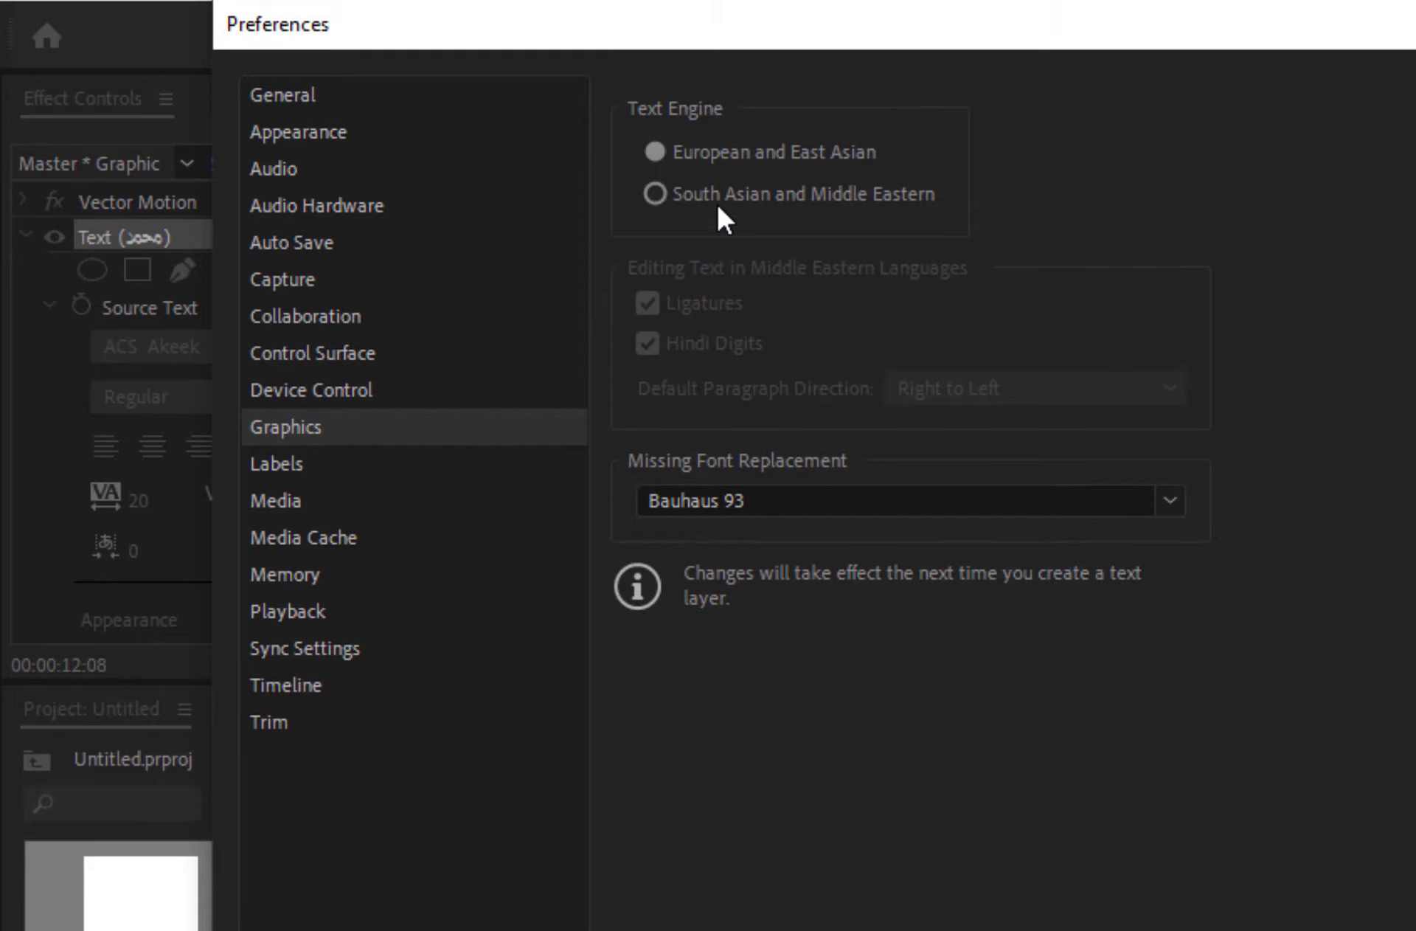
click(649, 190)
click(710, 303)
click(704, 345)
click(982, 391)
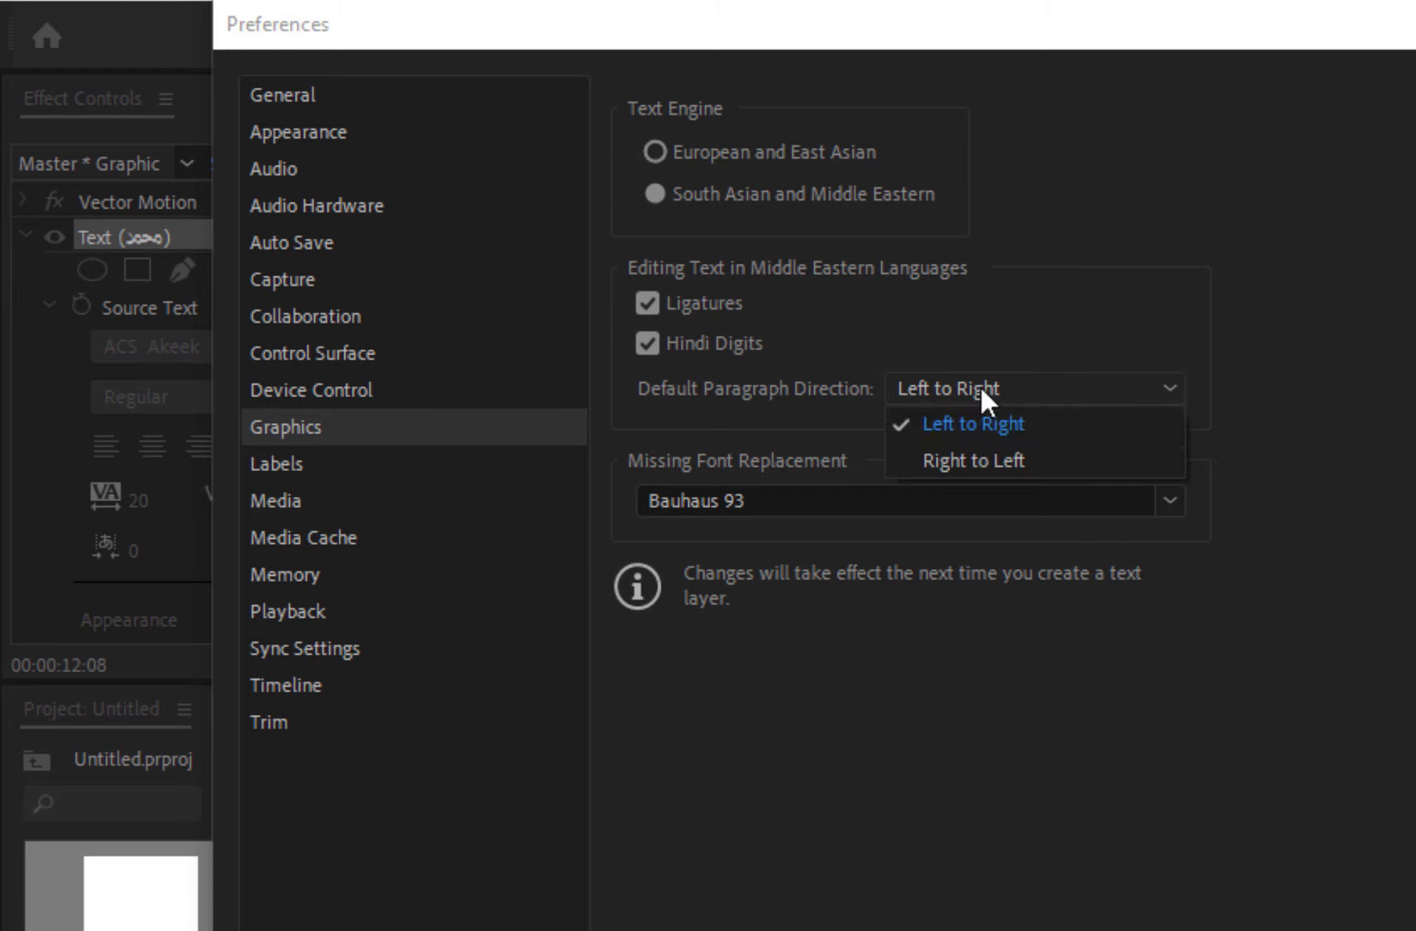
click(938, 461)
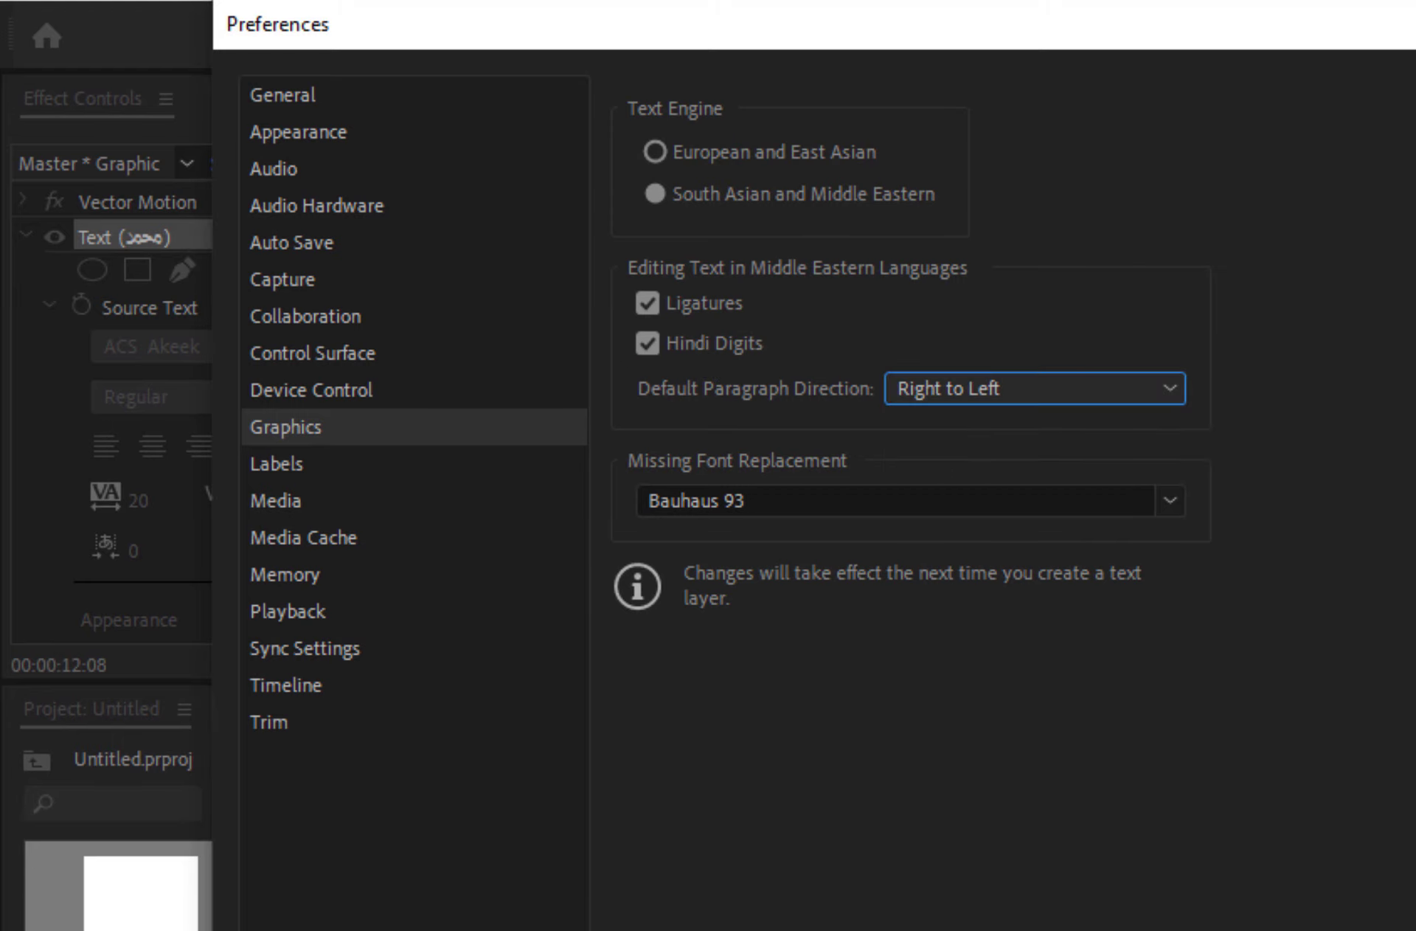
key(Return)
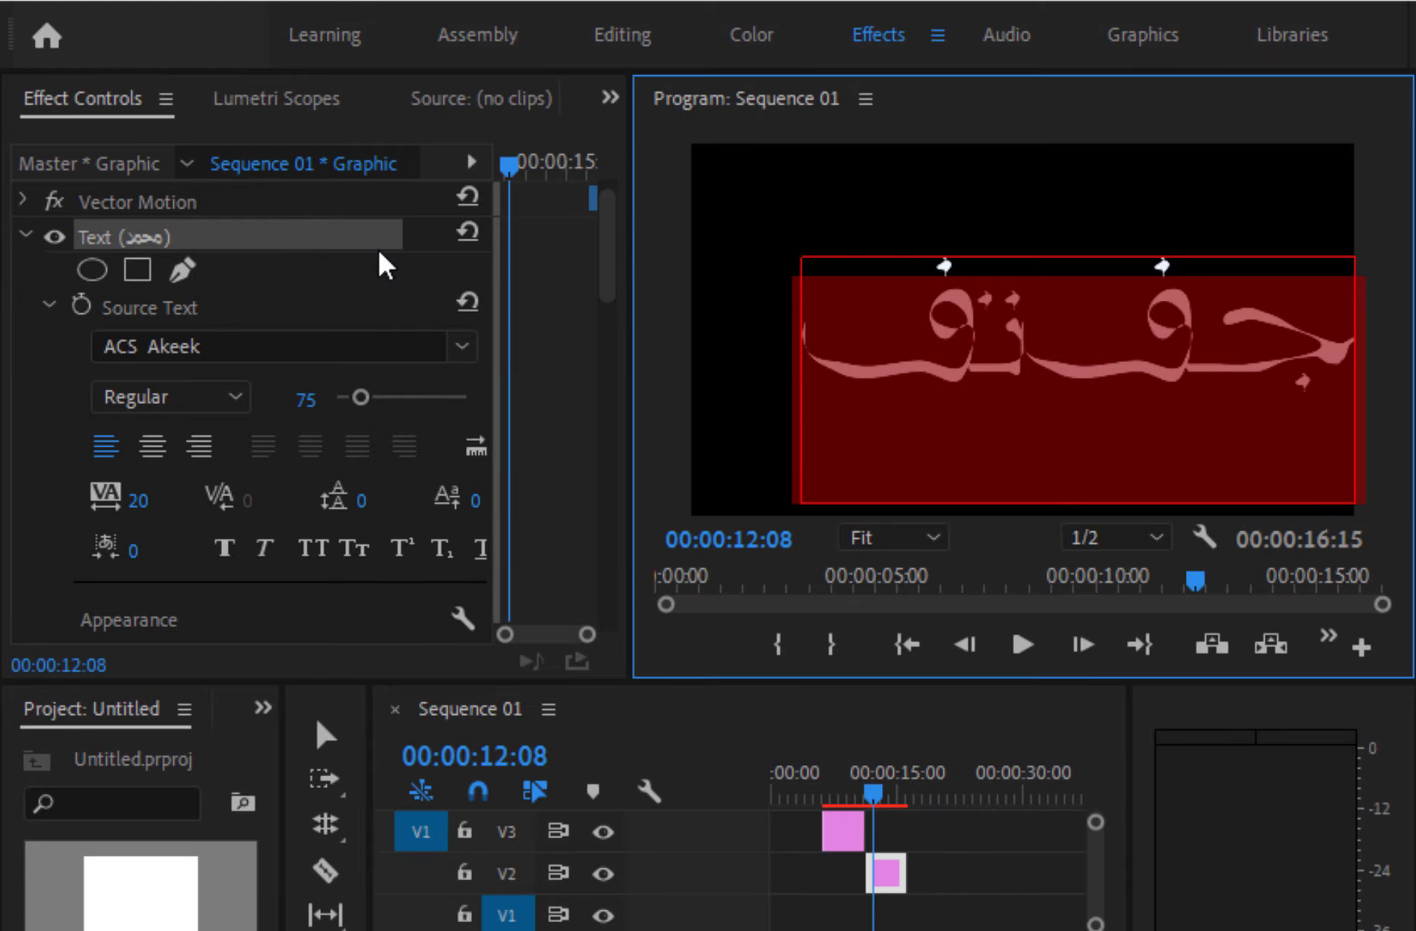
Re-enter editing of the محمد text with the Type tool, then finish so it re-lays out right-to-left
click(325, 734)
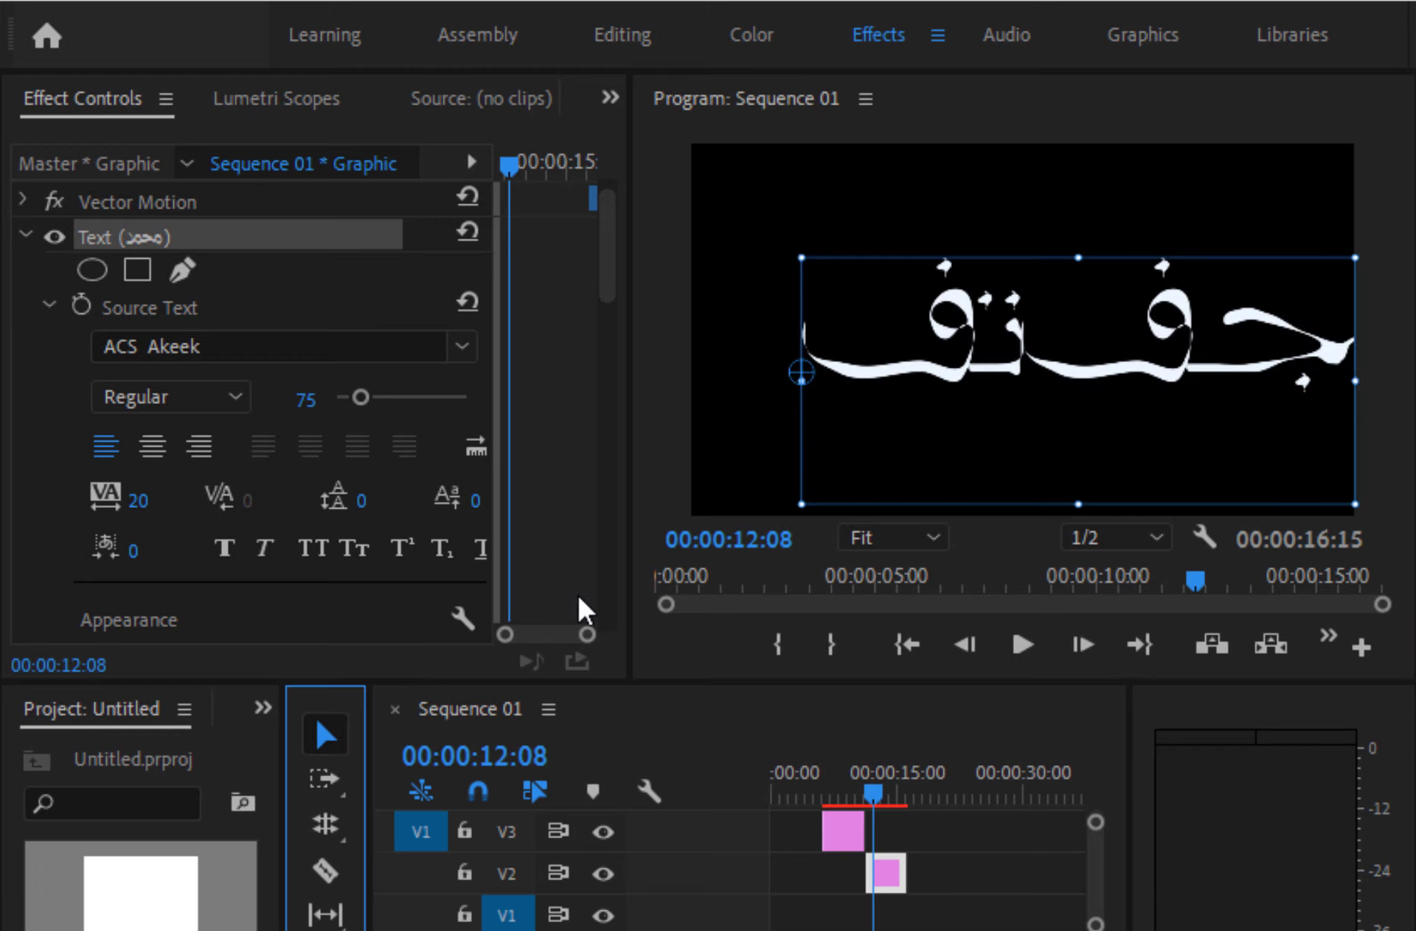
key(t)
click(1079, 401)
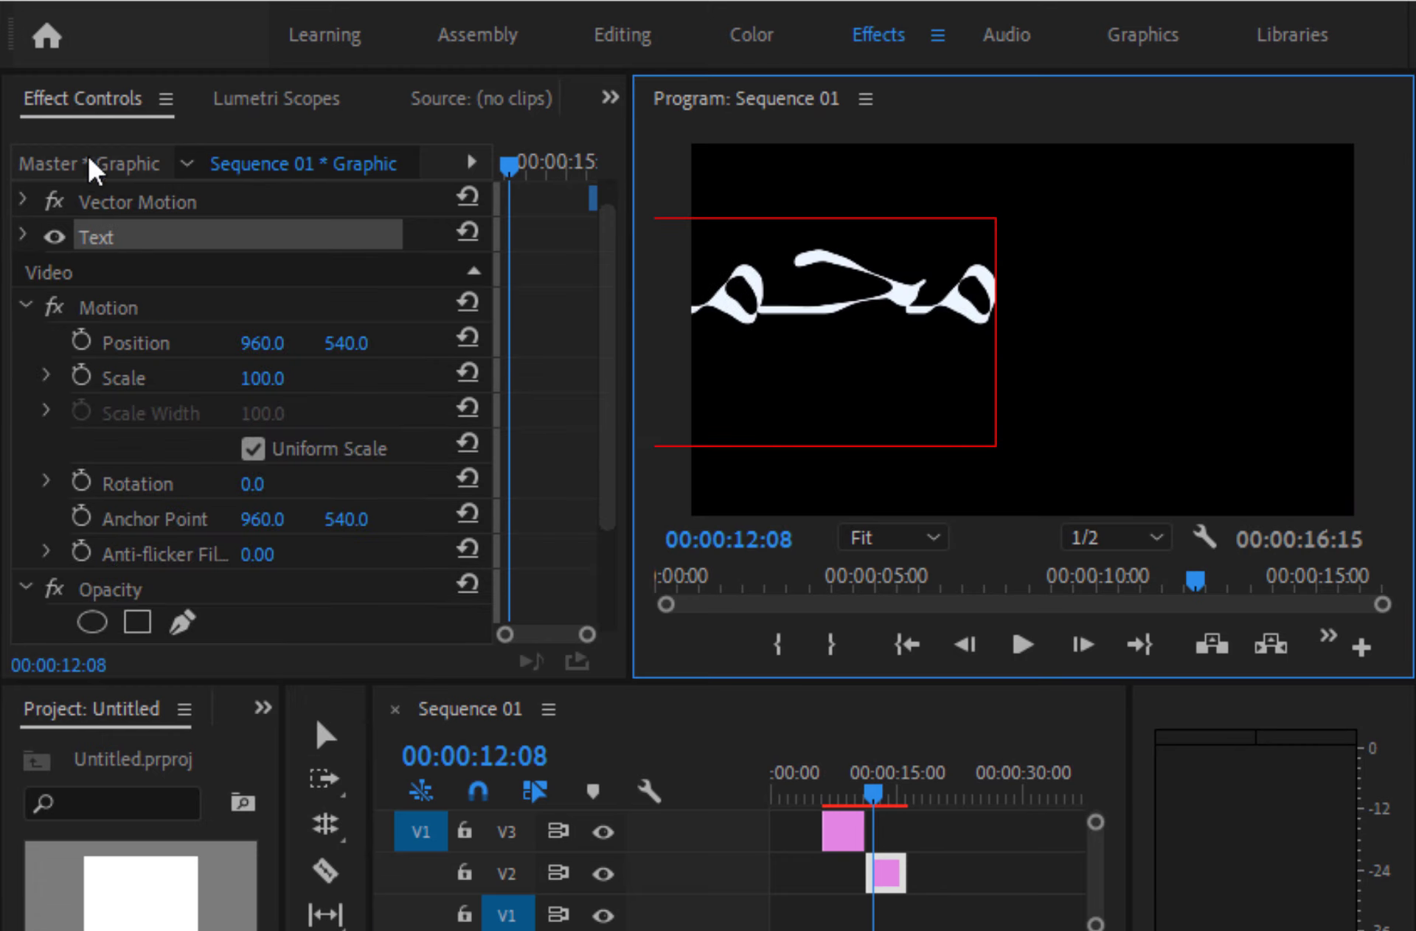
key(Escape)
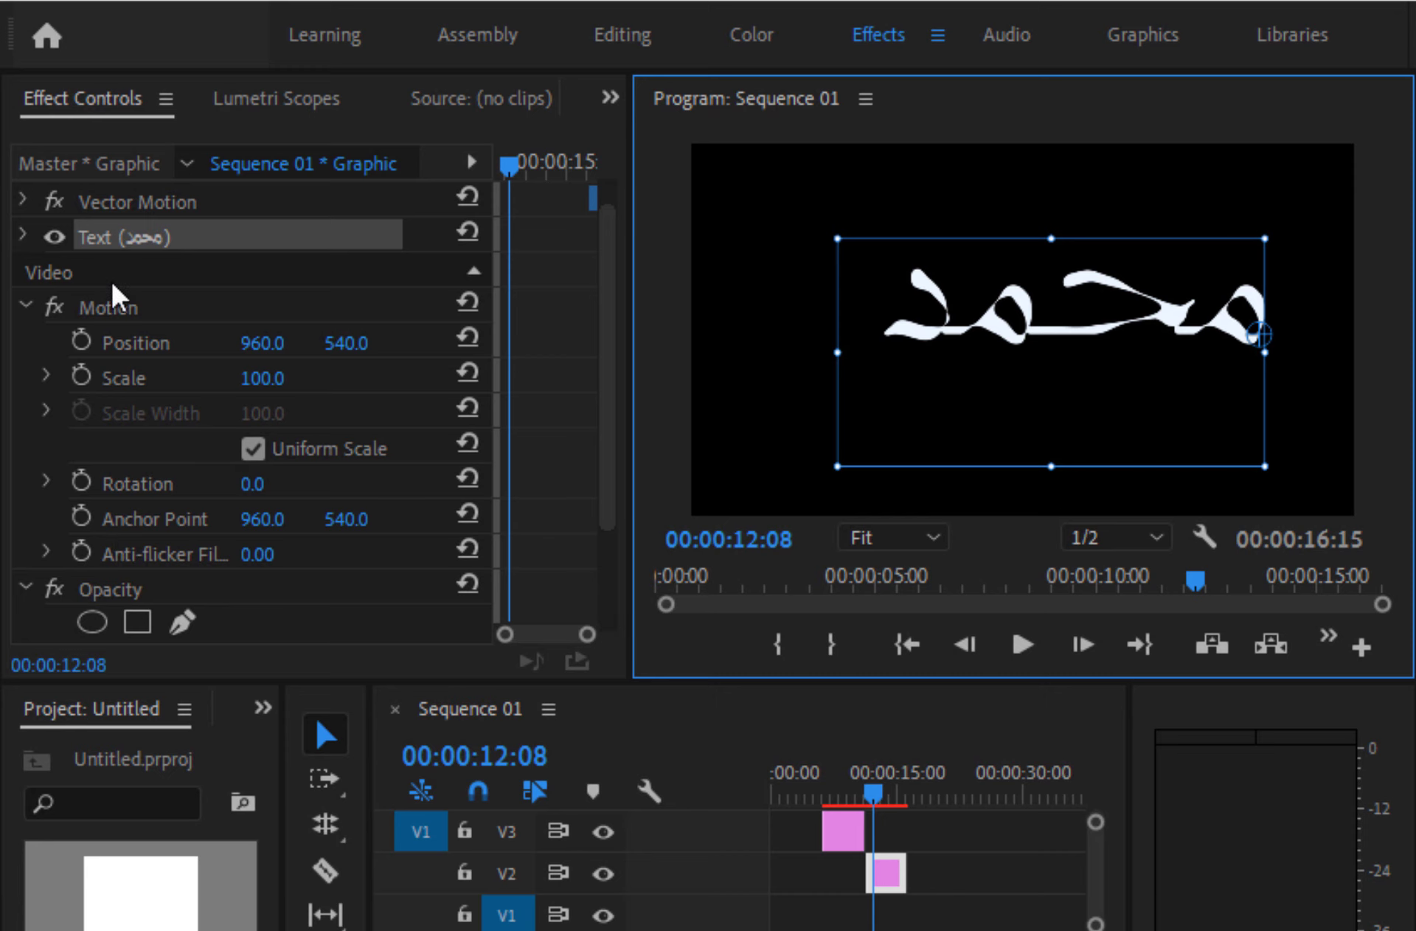
Browse the font list under Source Text for the Arabic text layer
click(24, 234)
click(174, 344)
scroll(479, 579, down, 5)
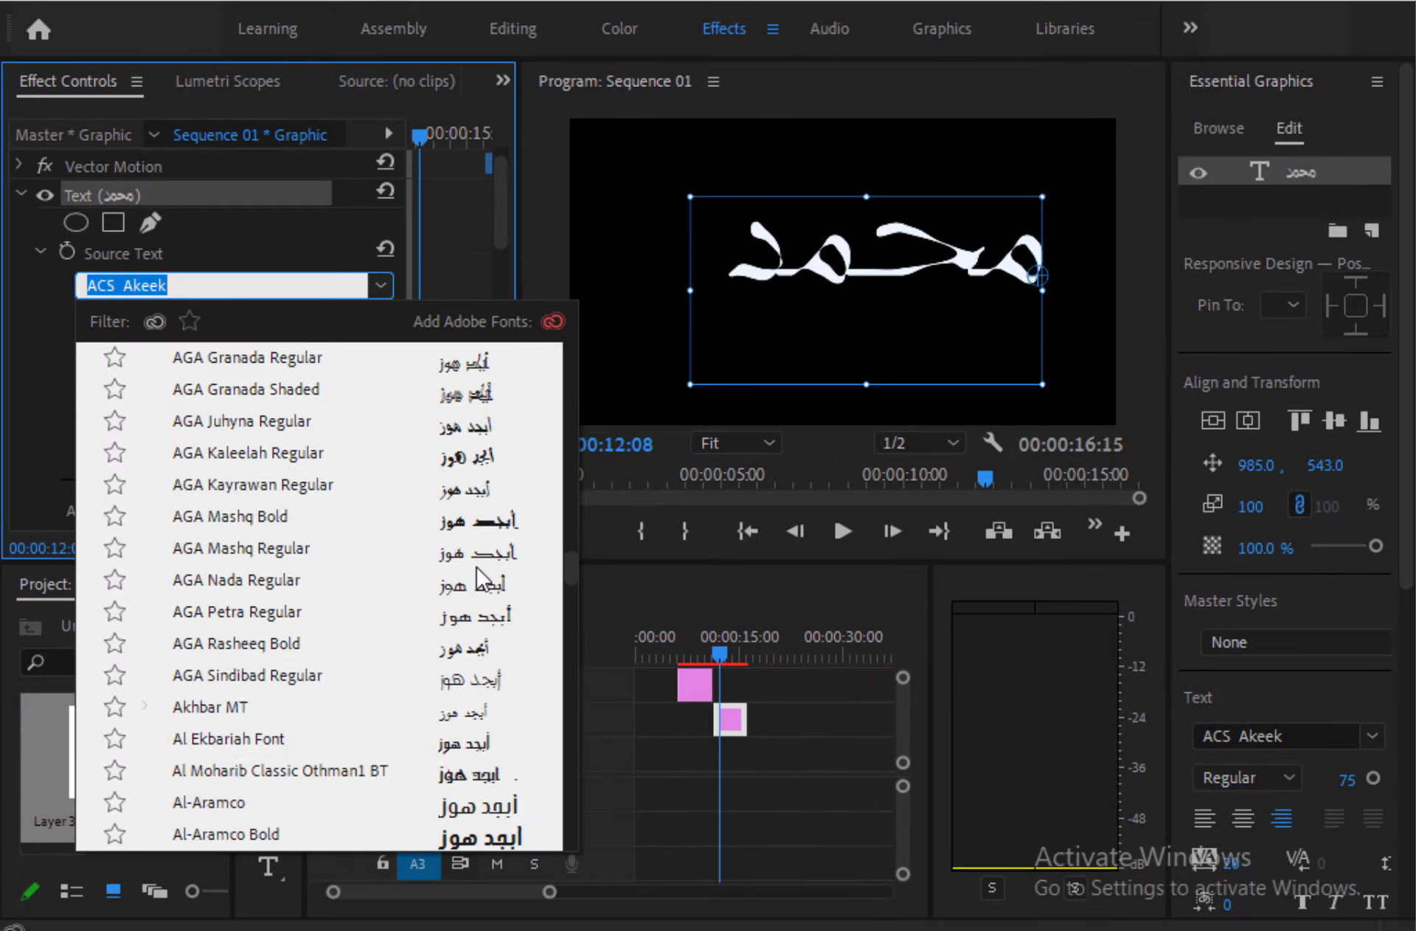
scroll(479, 579, down, 5)
scroll(480, 578, down, 5)
scroll(478, 577, up, 3)
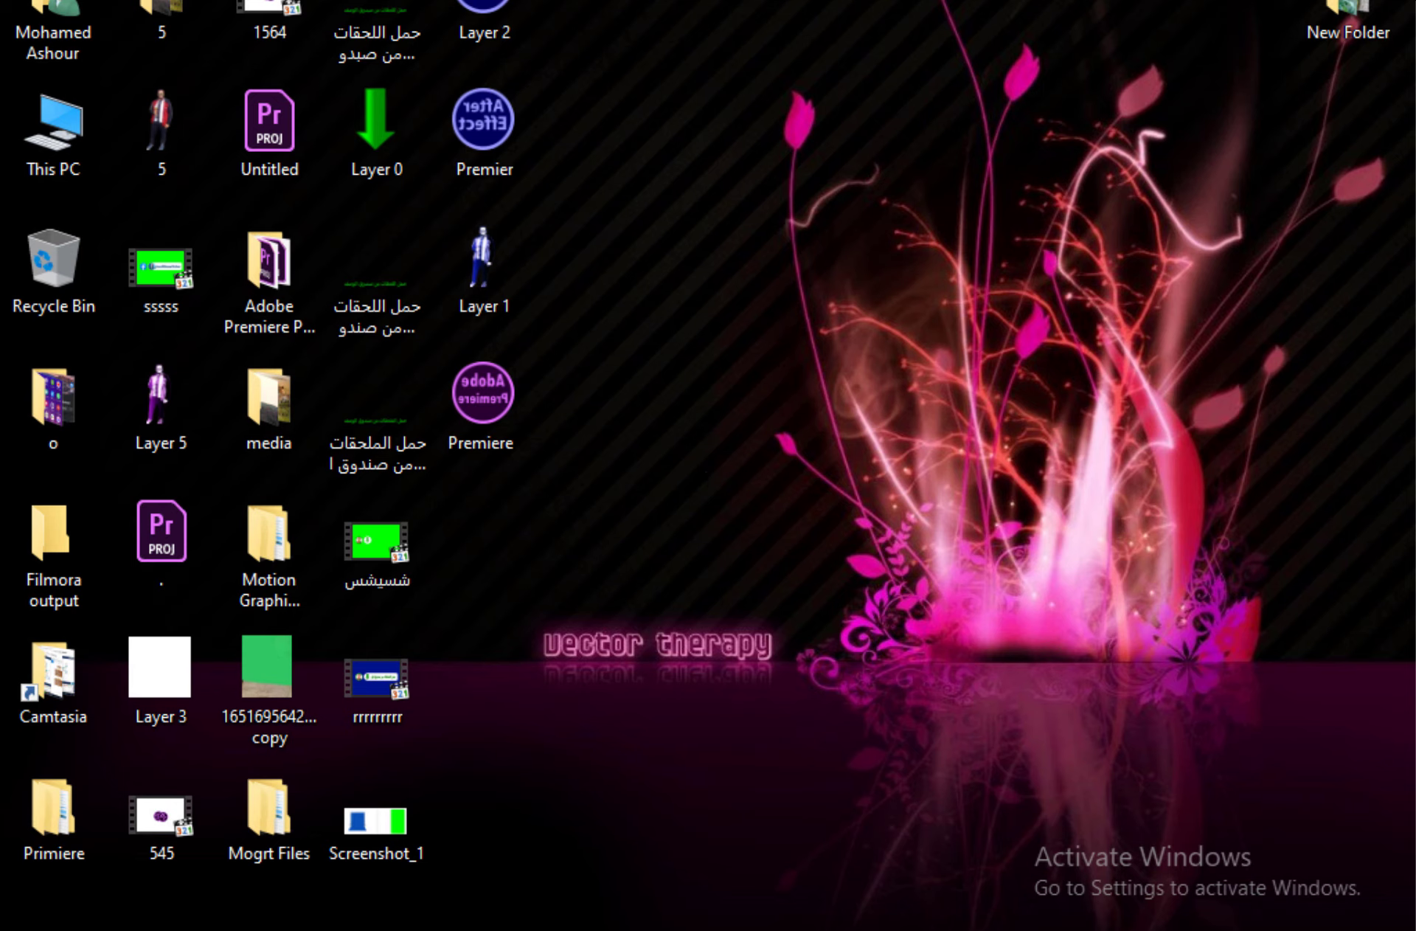
Launch Control Panel by searching 'control panel' from Start, switching the keyboard to English
key(super)
key(super)
key(super)
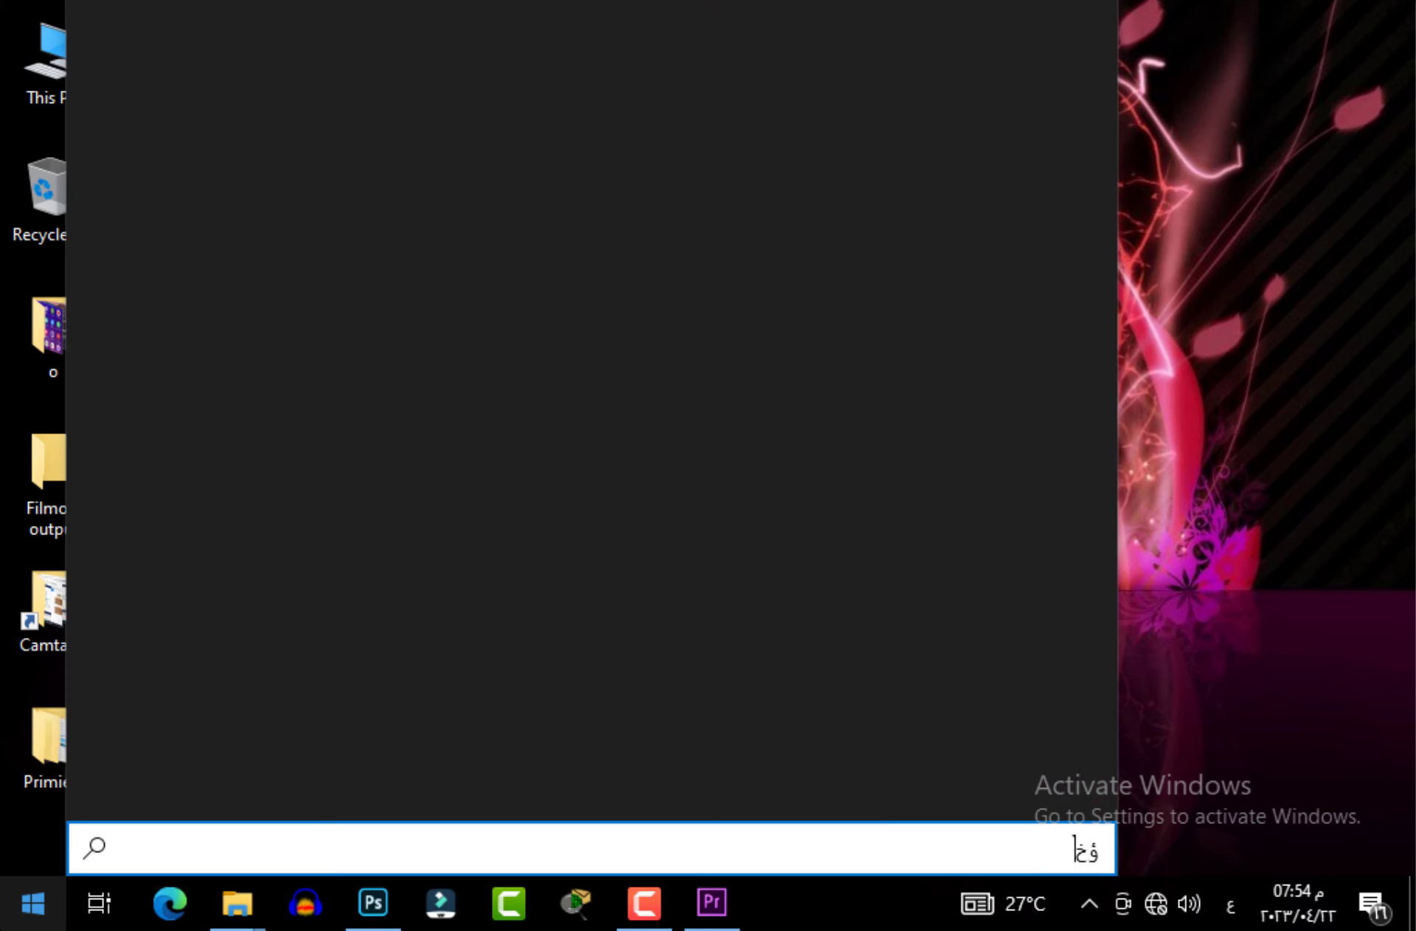
text(ؤخىفا)
key(BackSpace)
key(BackSpace)
key(BackSpace)
key(alt+shift)
text(control panel)
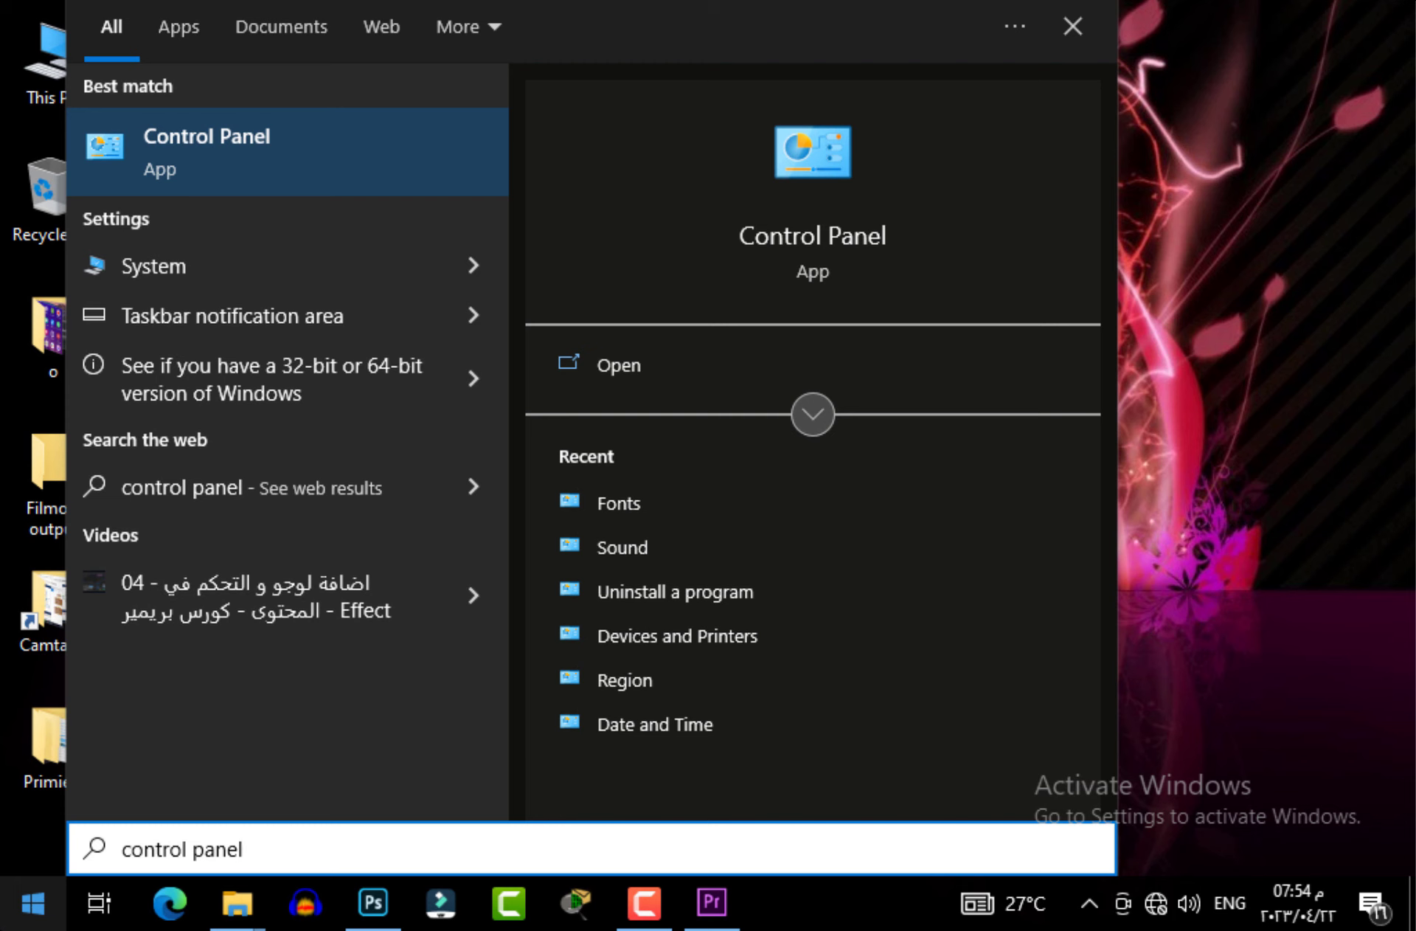
key(Return)
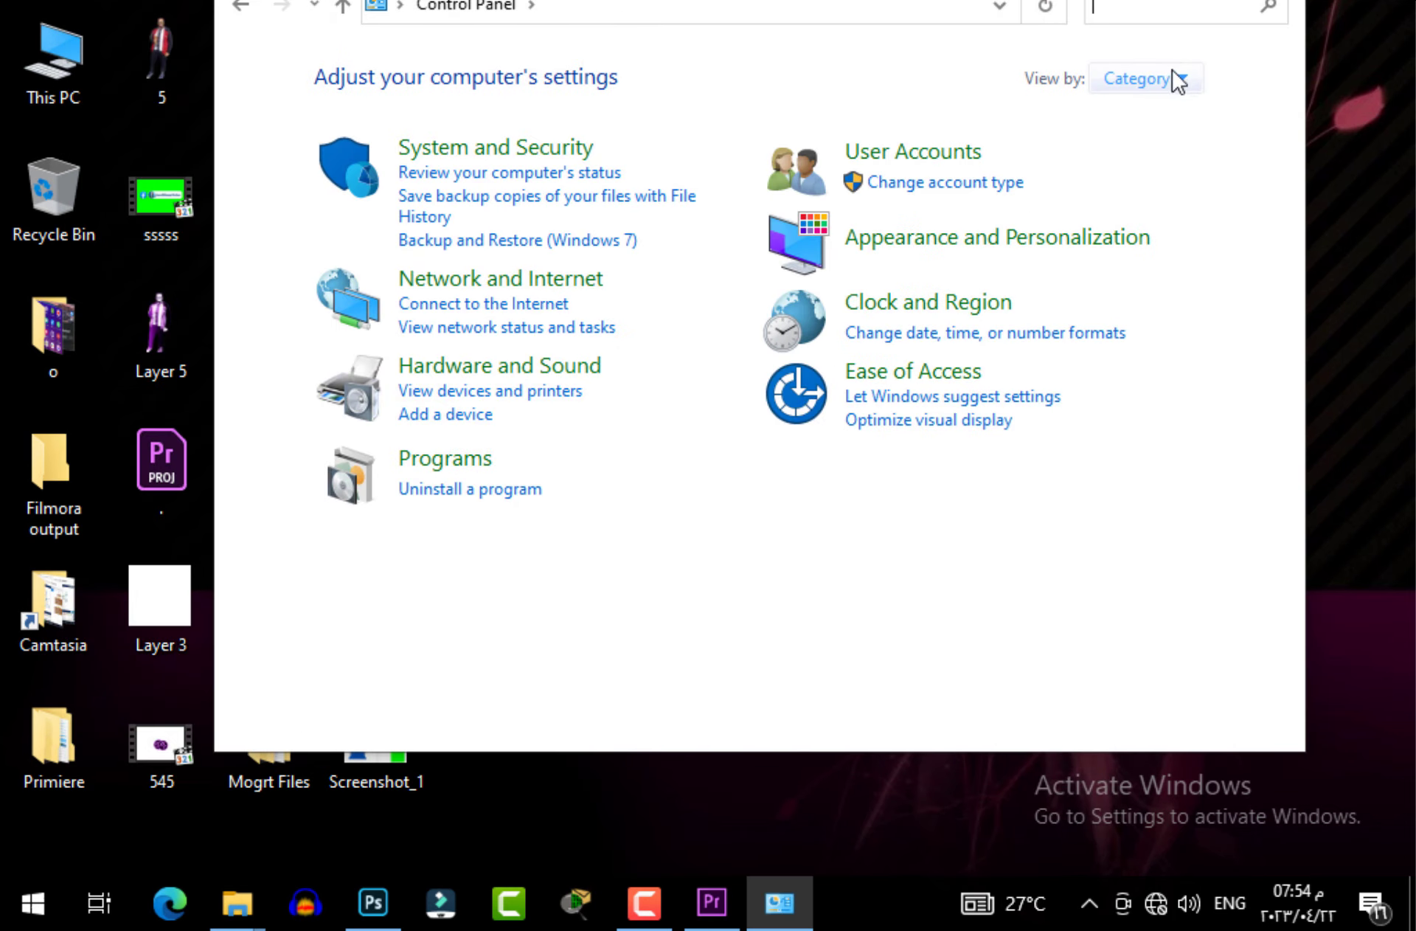
View Control Panel items as Large icons and open the Fonts folder
click(1172, 78)
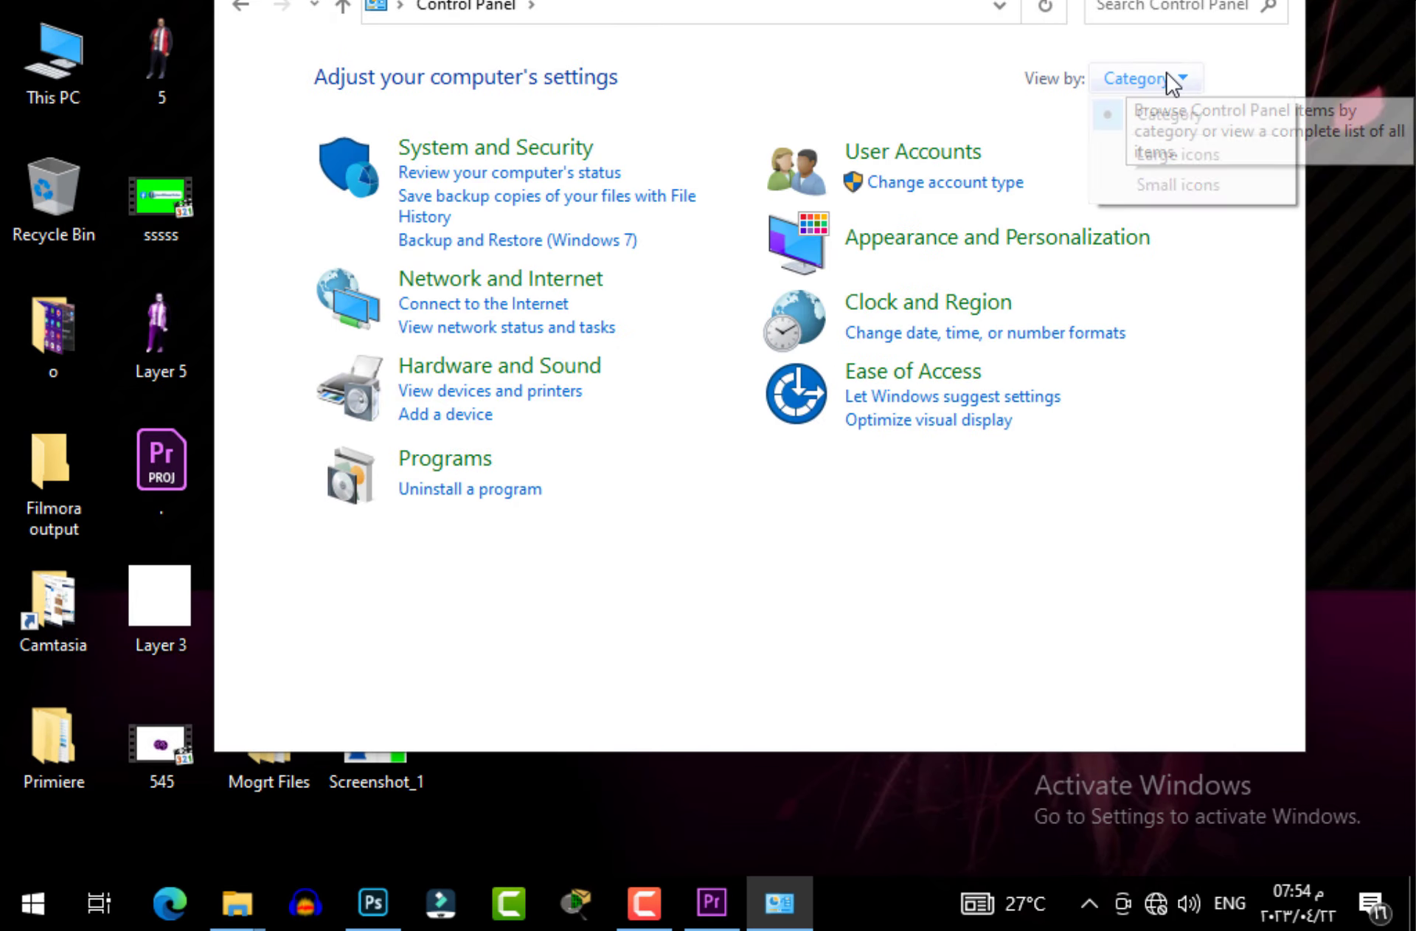
click(1177, 156)
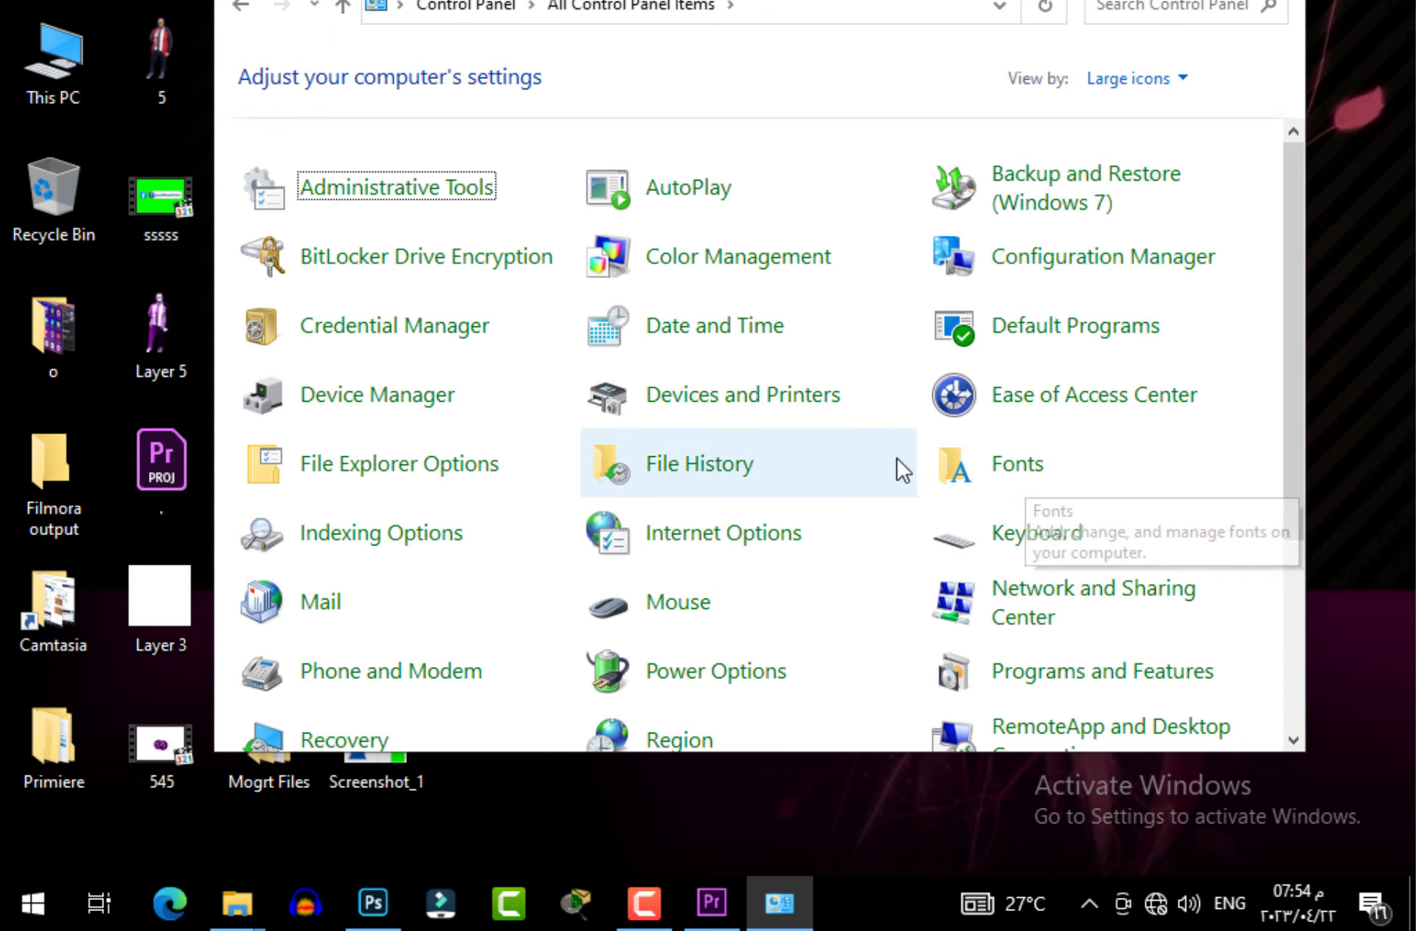
click(1007, 470)
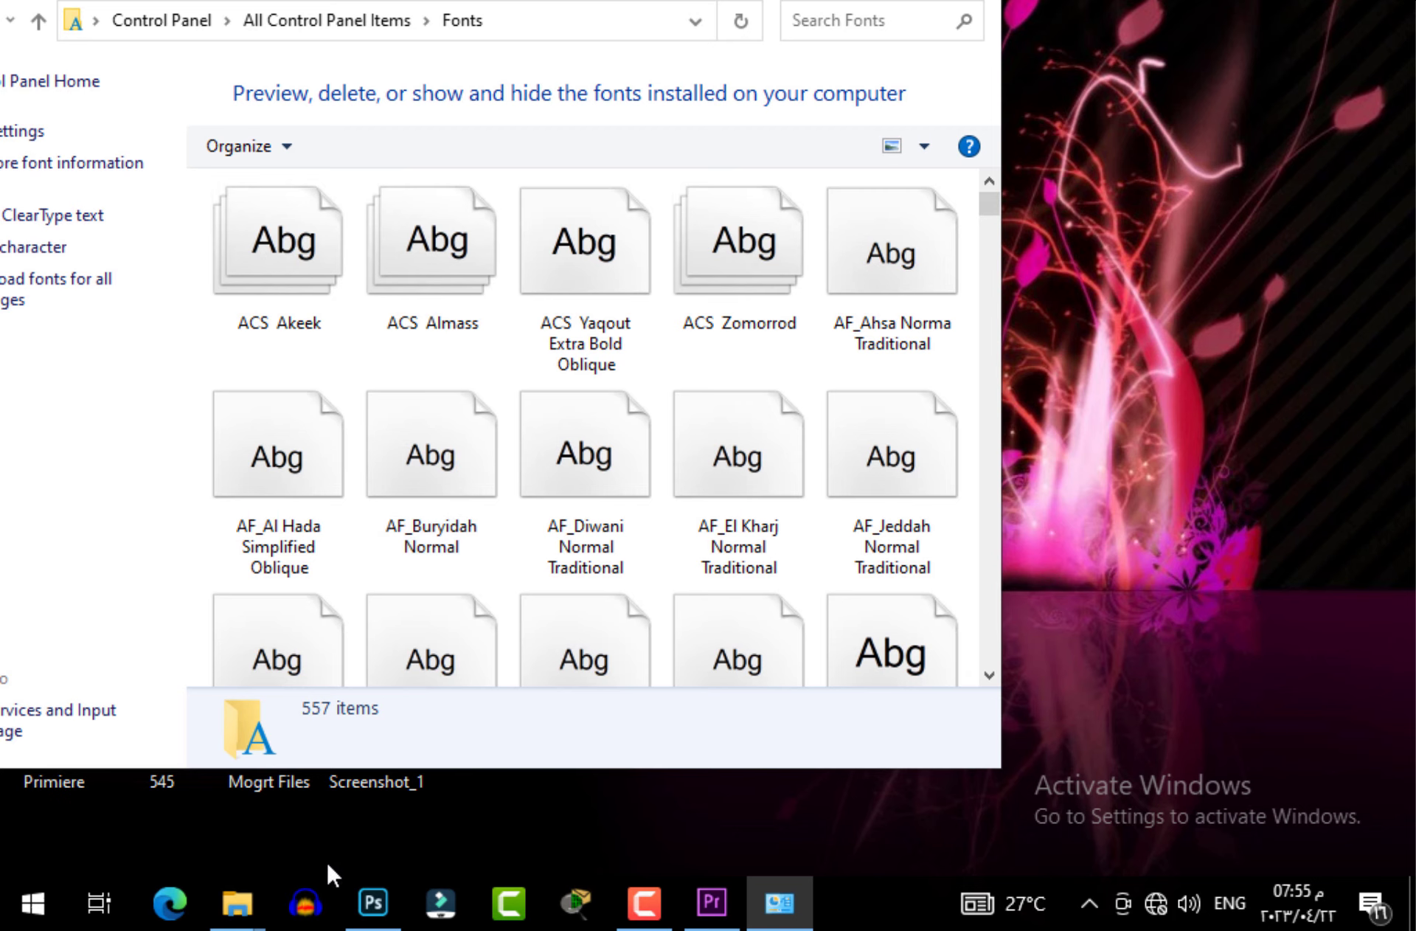
Install Hacen CAPSpice 65 by dragging it from خطوط عربية > Hacen Fonts into the Fonts window
mouse_move(247, 896)
click(1136, 744)
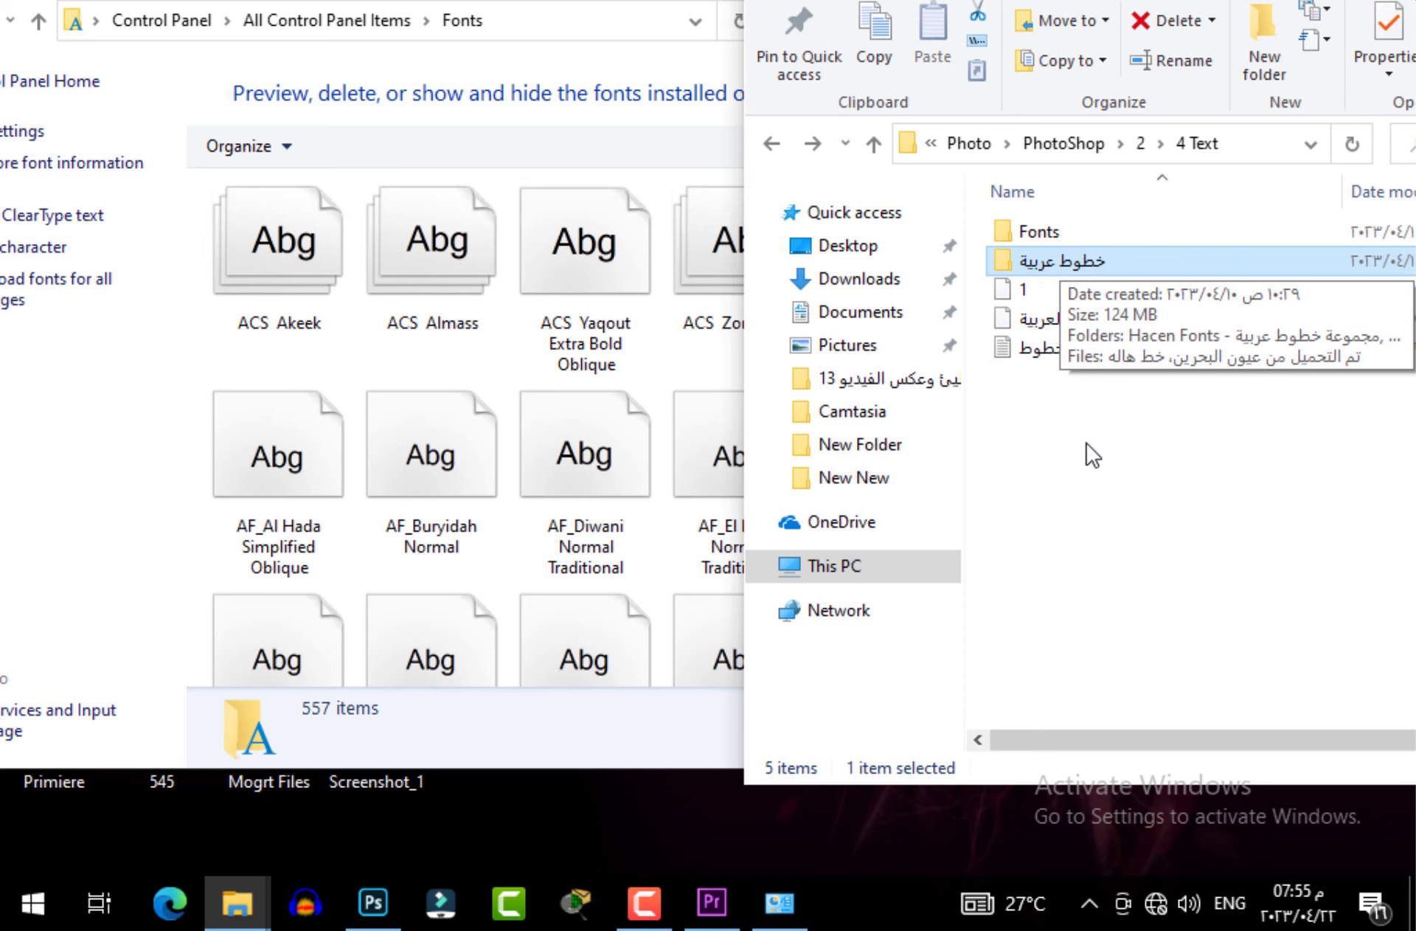
double_click(1029, 265)
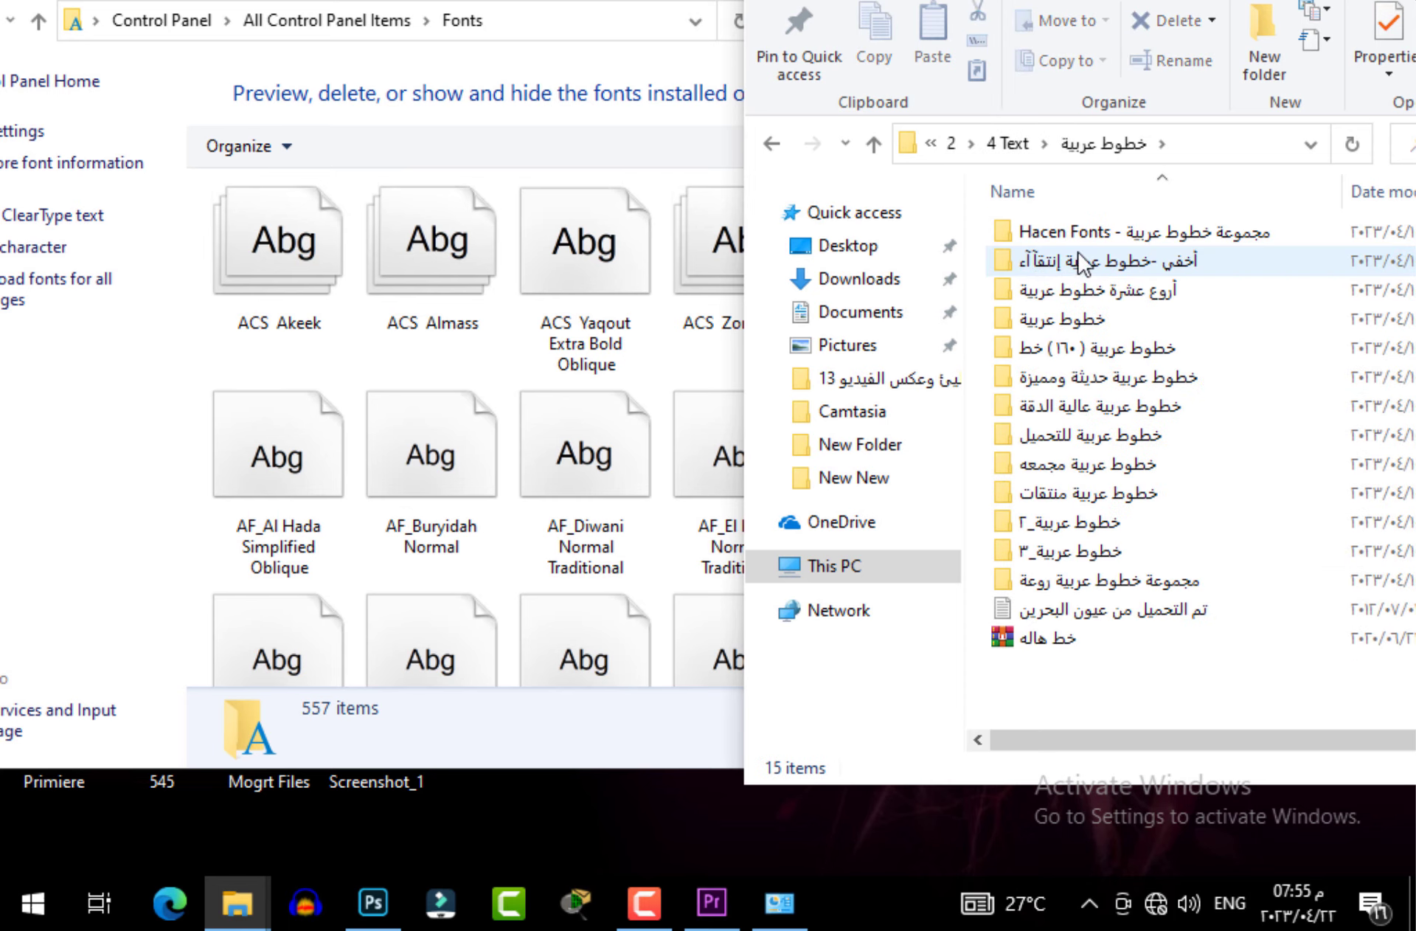
double_click(1047, 232)
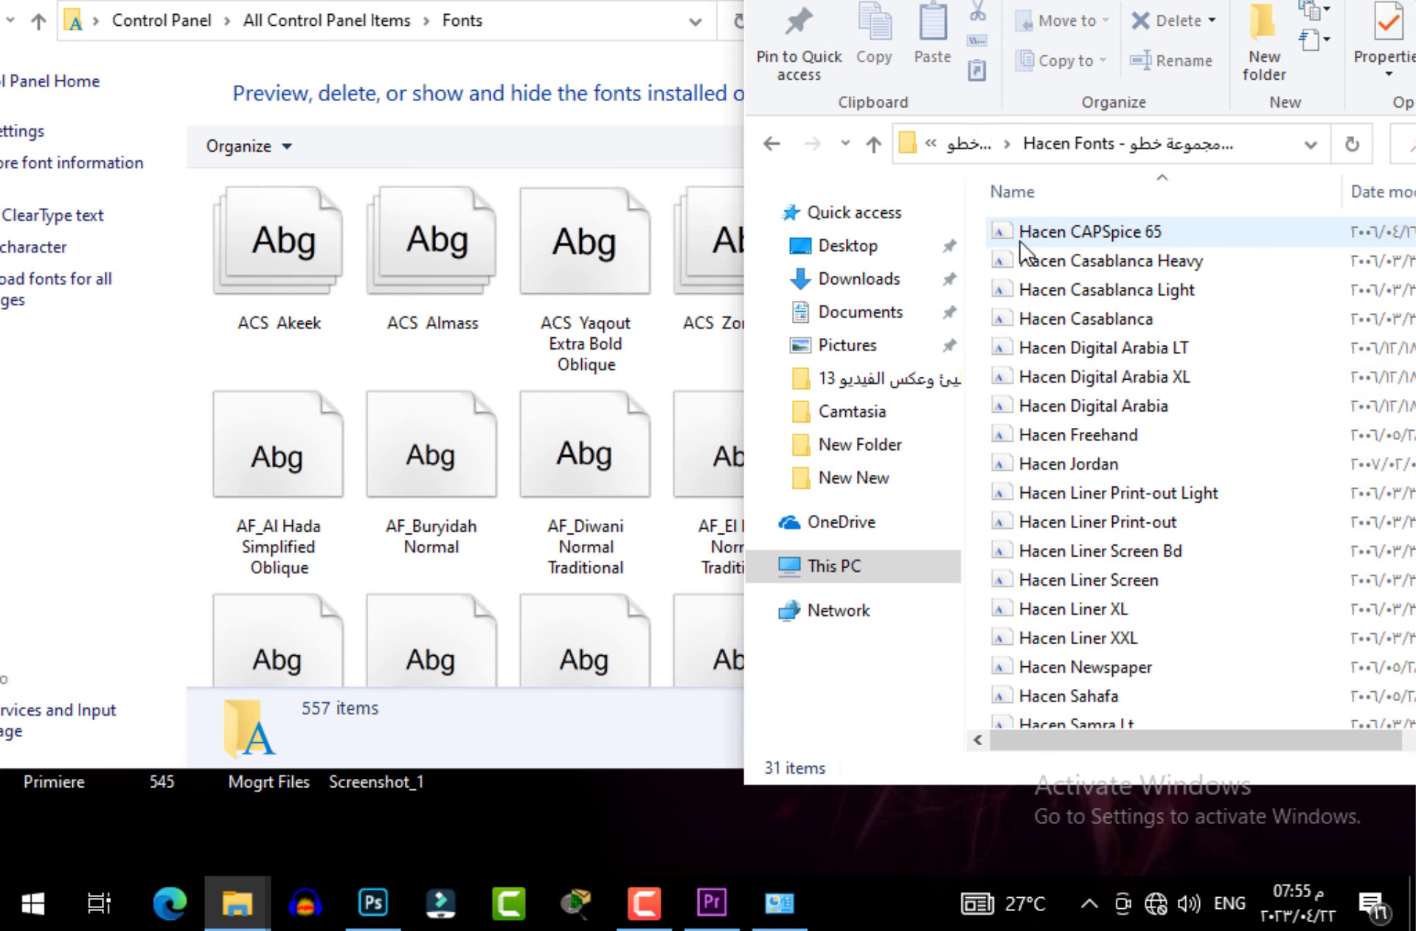
drag(1084, 233, 428, 367)
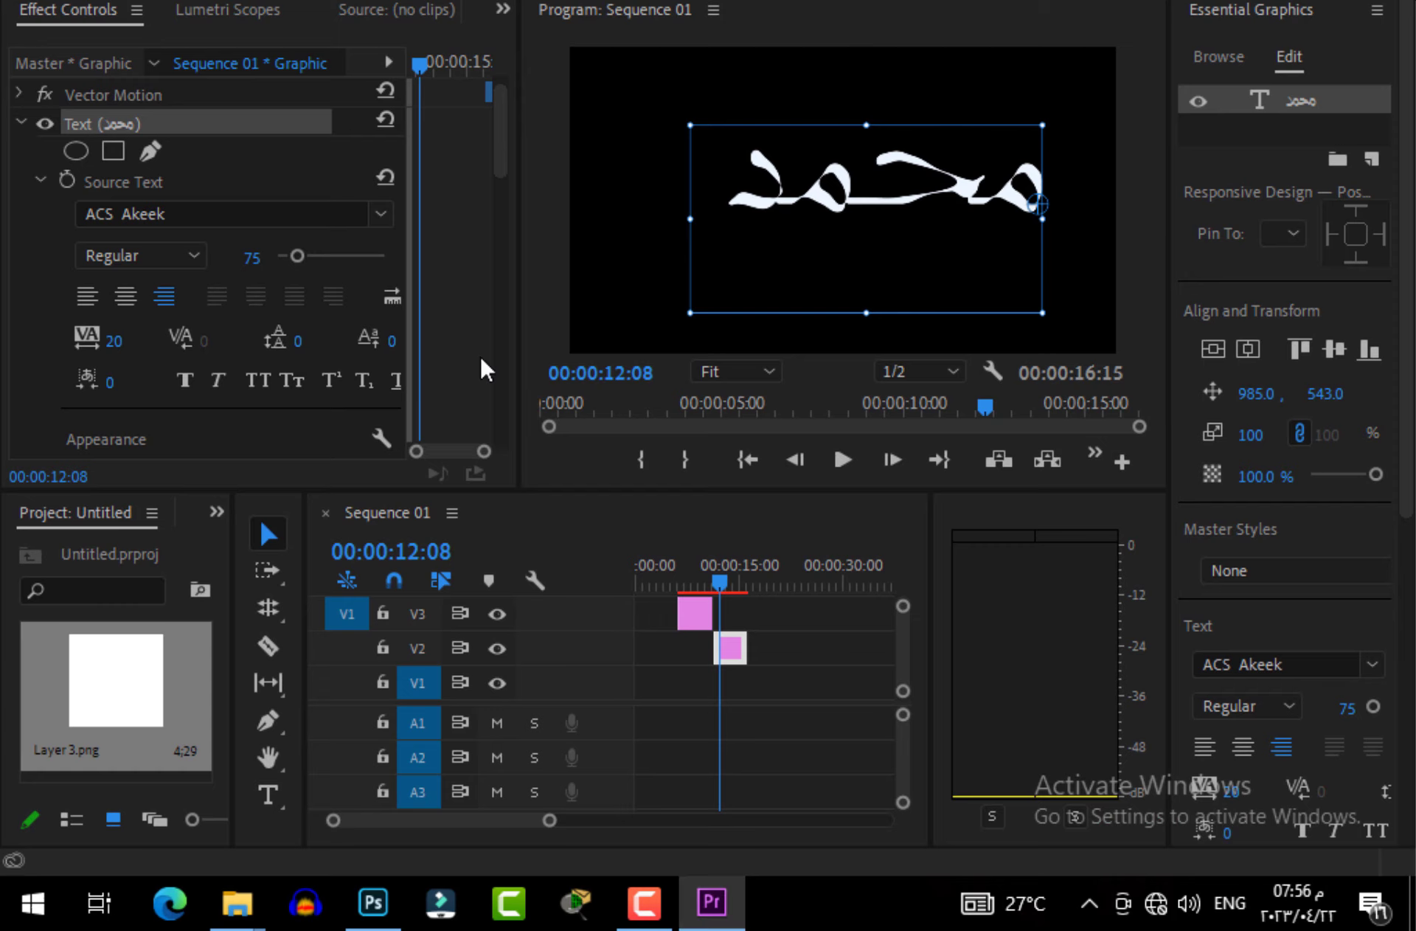
Open the Source Text font dropdown for محمد to find the newly installed font
click(380, 214)
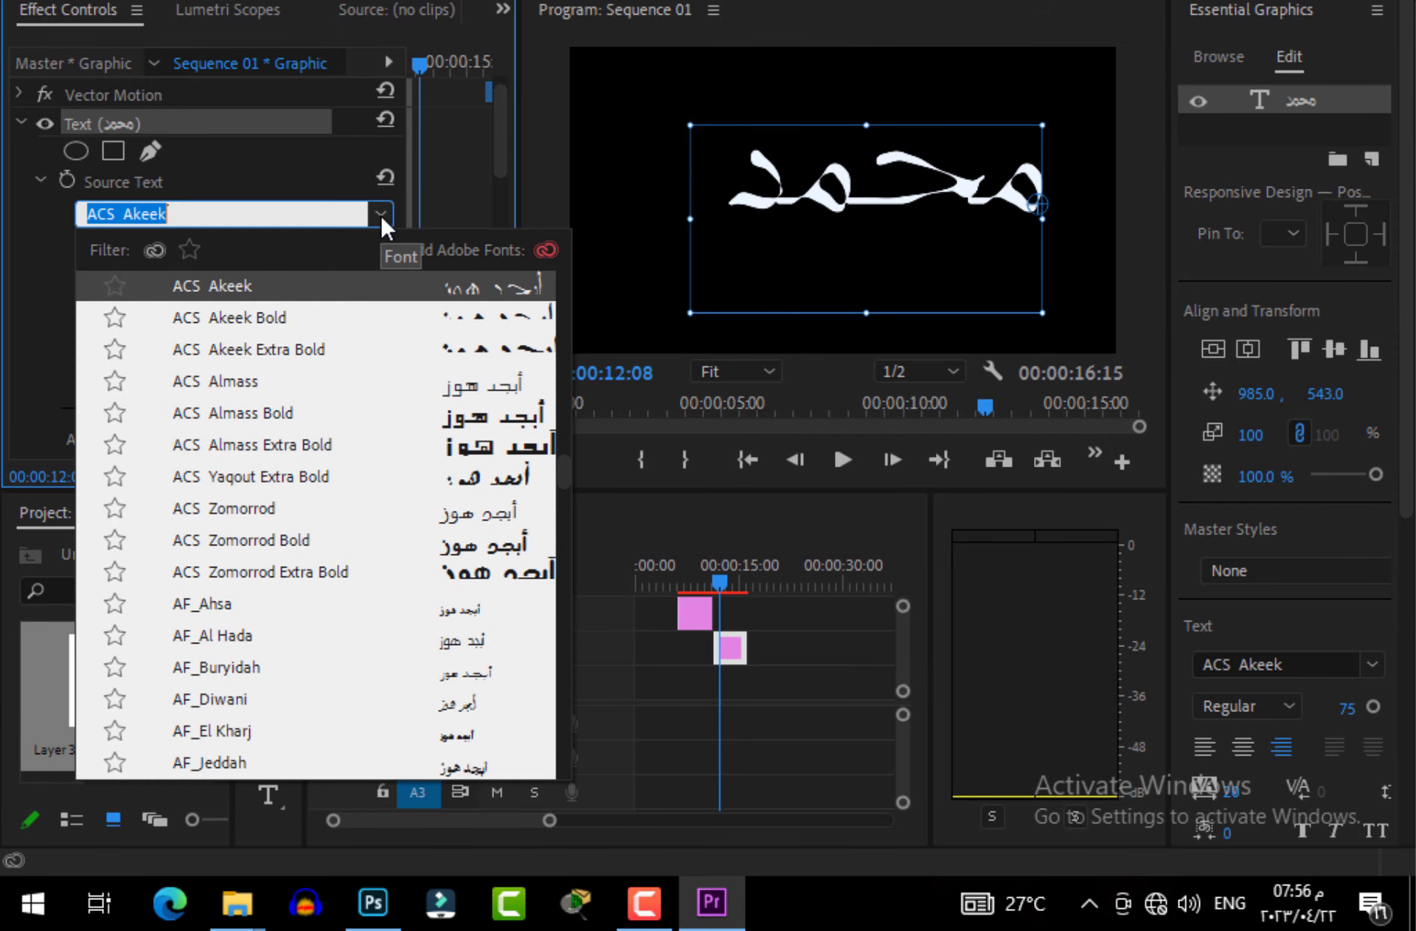